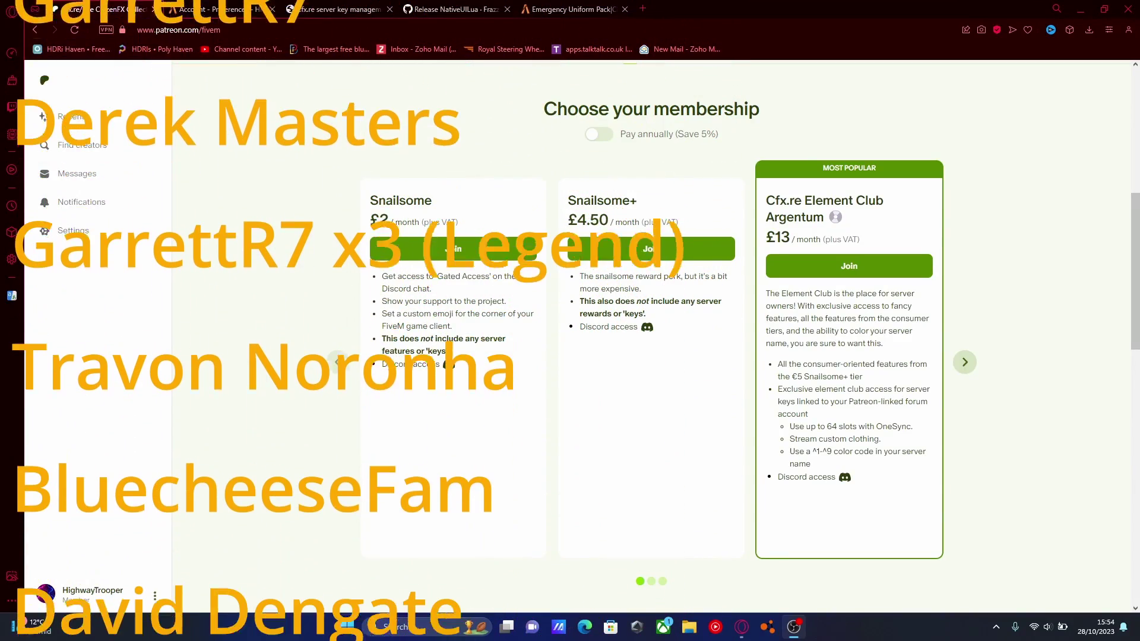
- Review the membership tiers offered on the Cfx.re/The CitizenFX Collective Patreon page
{"action": "scroll", "coordinate": [651, 337], "scroll_direction": "up", "scroll_amount": 1}
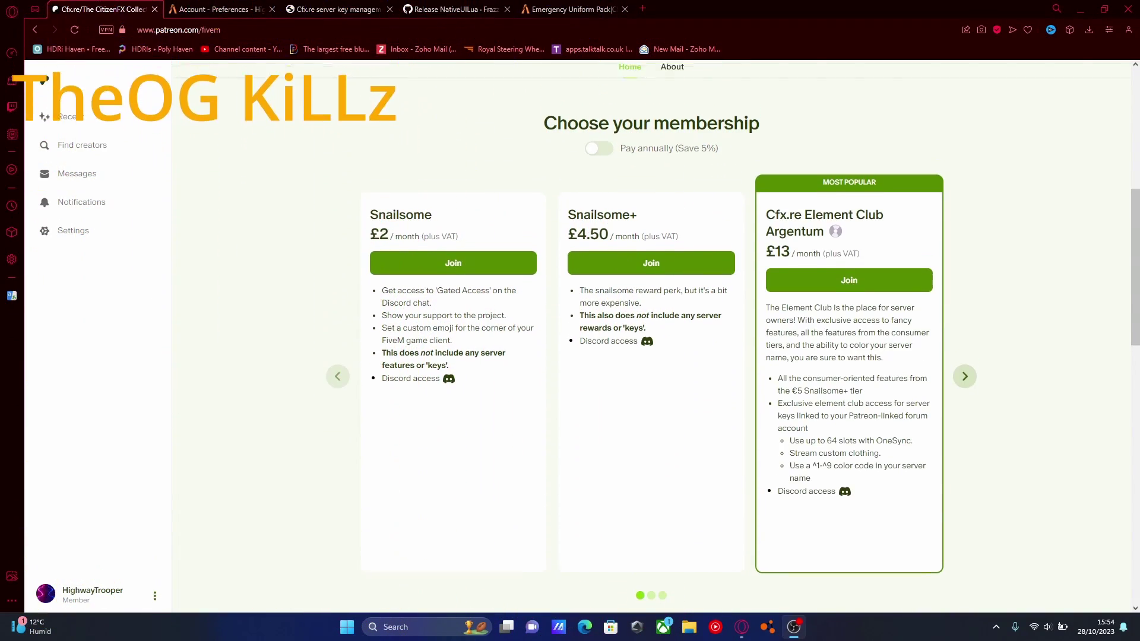
{"action": "scroll", "coordinate": [652, 333], "scroll_direction": "up", "scroll_amount": 3}
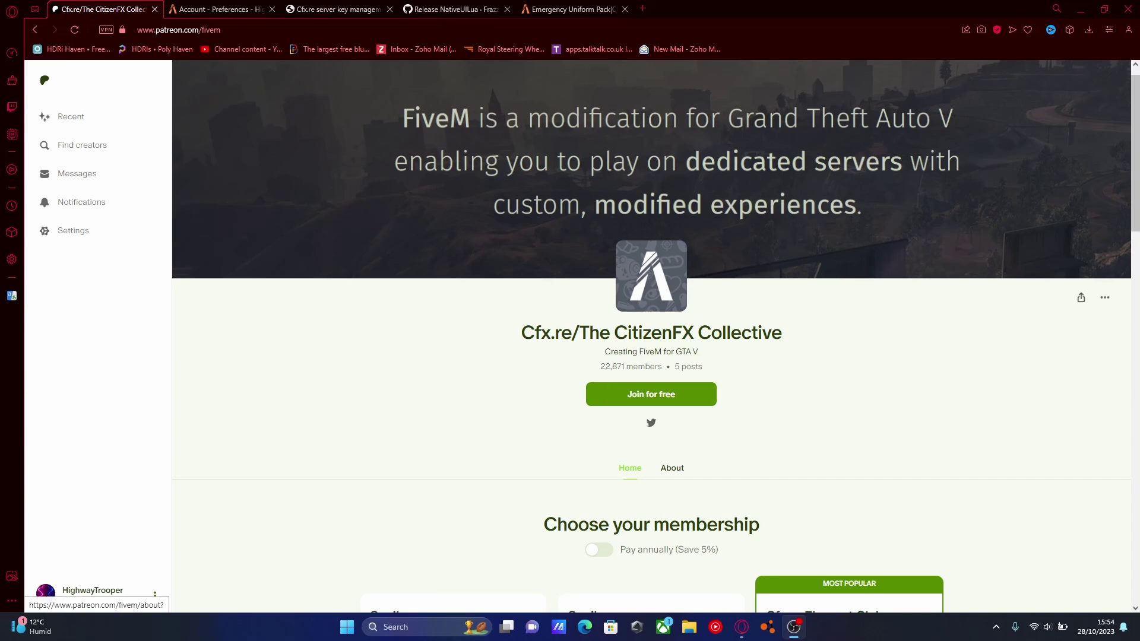
{"action": "scroll", "coordinate": [652, 335], "scroll_direction": "down", "scroll_amount": 2}
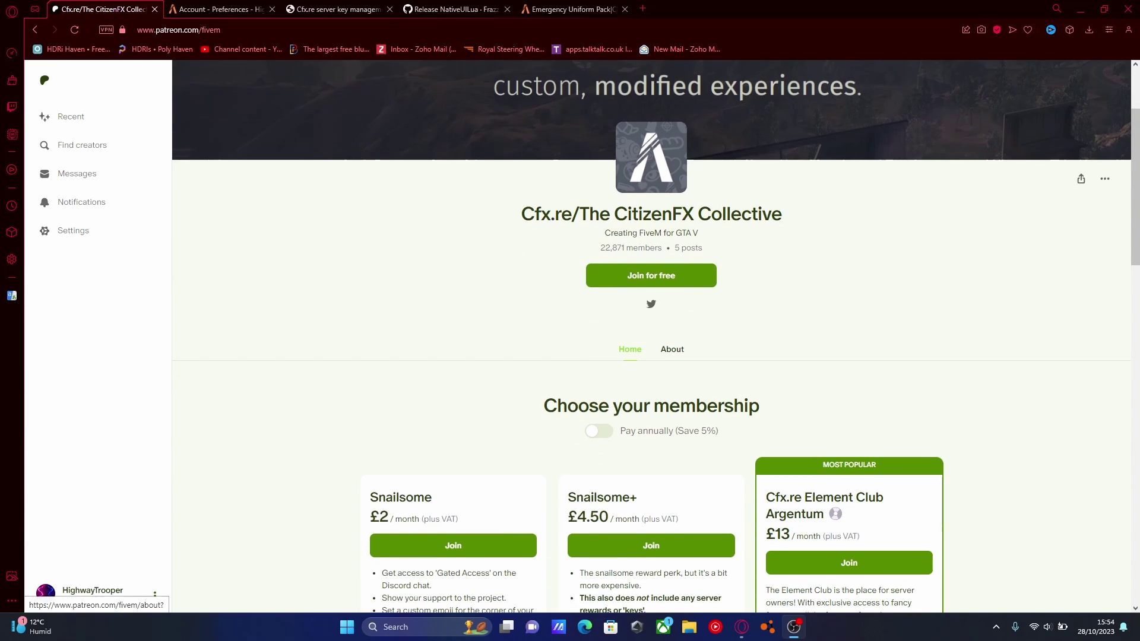
{"action": "scroll", "coordinate": [651, 336], "scroll_direction": "up", "scroll_amount": 2}
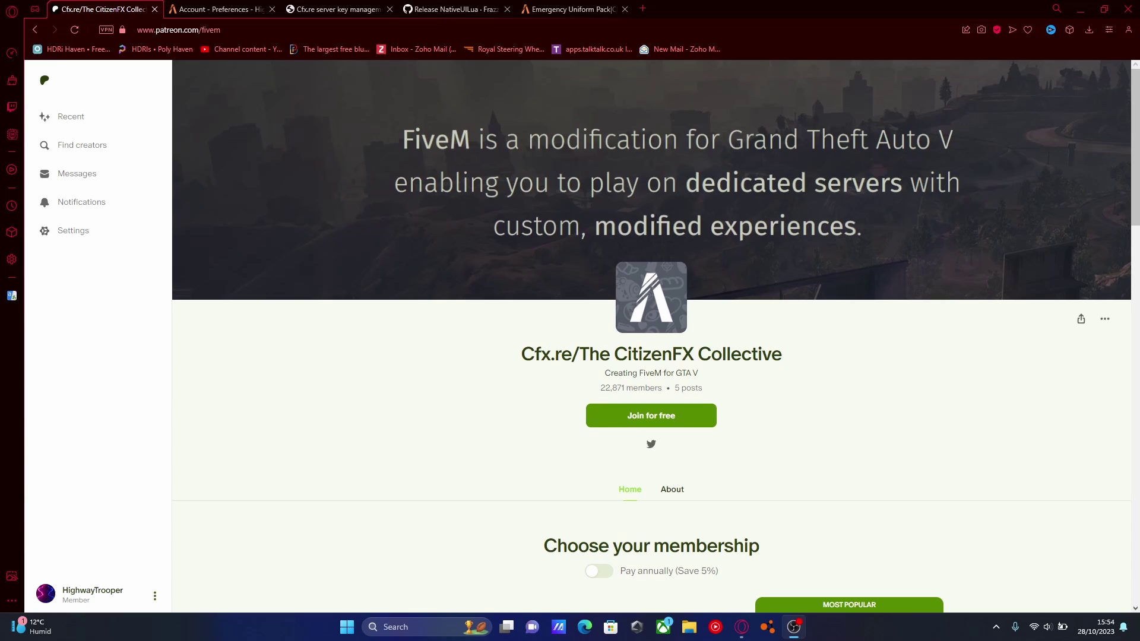
{"action": "scroll", "coordinate": [651, 335], "scroll_direction": "down", "scroll_amount": 3}
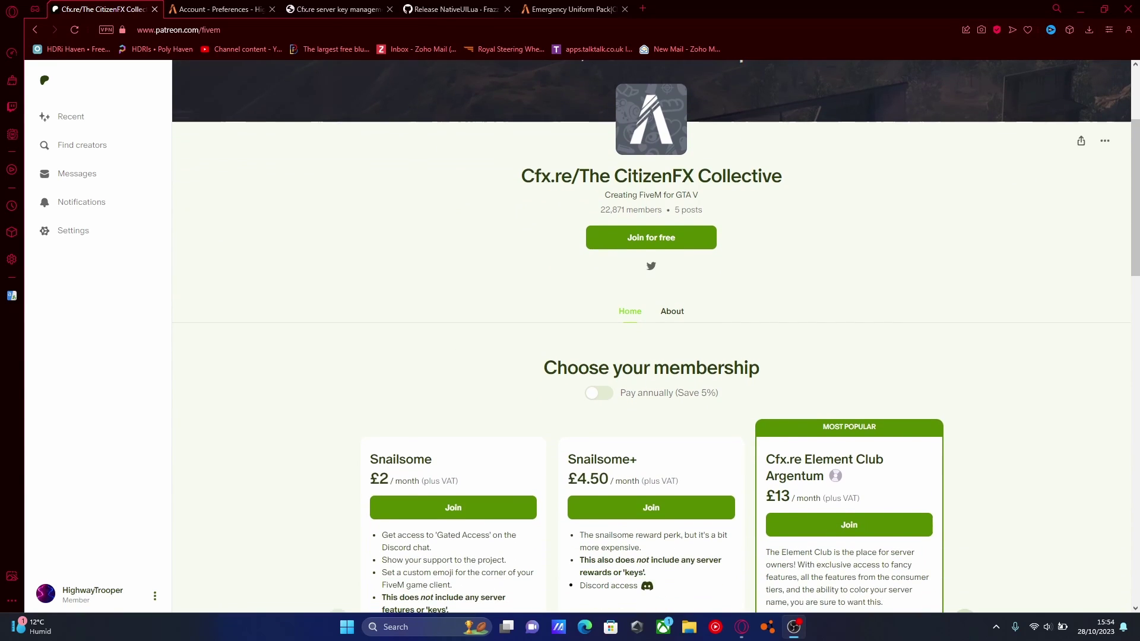
{"action": "scroll", "coordinate": [651, 336], "scroll_direction": "down", "scroll_amount": 1}
{"action": "scroll", "coordinate": [651, 336], "scroll_direction": "down", "scroll_amount": 4}
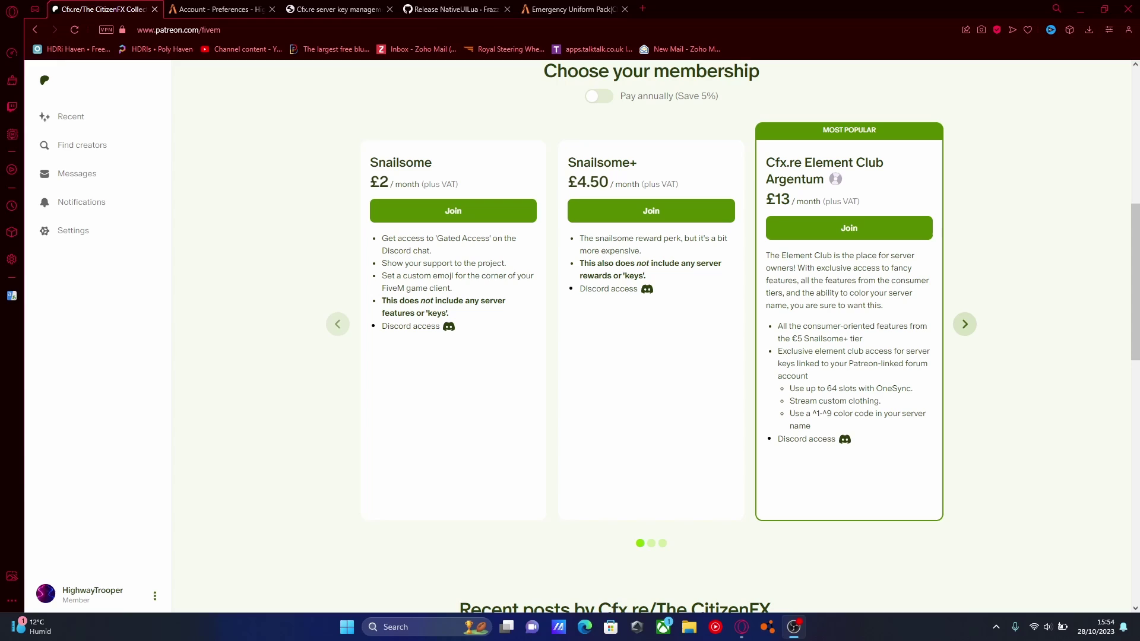
{"action": "scroll", "coordinate": [652, 335], "scroll_direction": "up", "scroll_amount": 2}
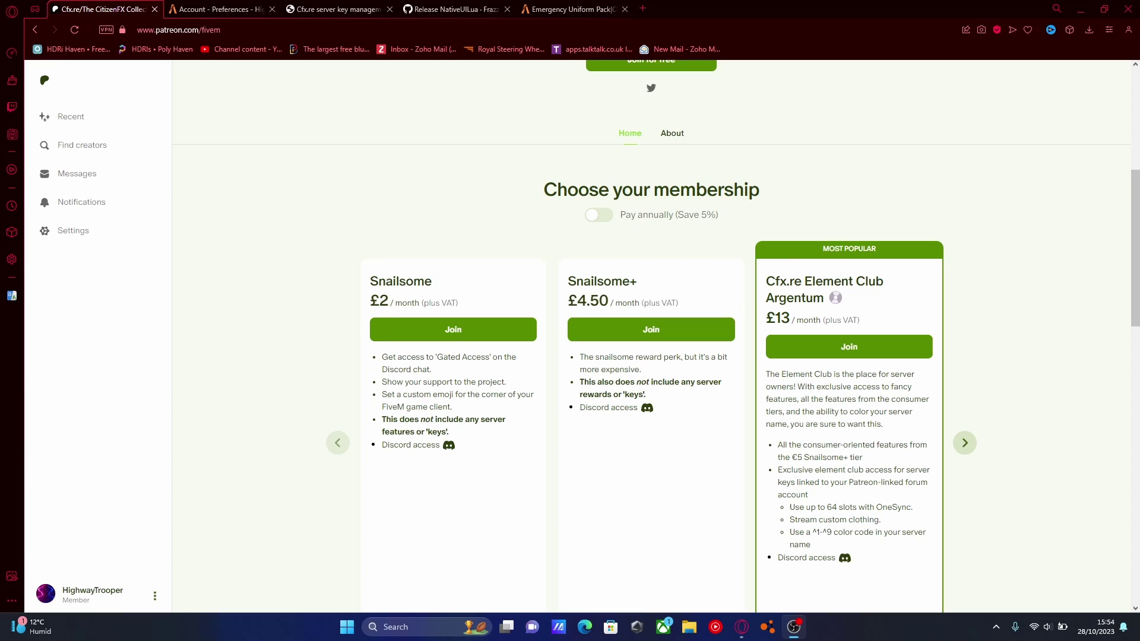
{"action": "scroll", "coordinate": [651, 336], "scroll_direction": "down", "scroll_amount": 4}
{"action": "scroll", "coordinate": [651, 336], "scroll_direction": "up", "scroll_amount": 9}
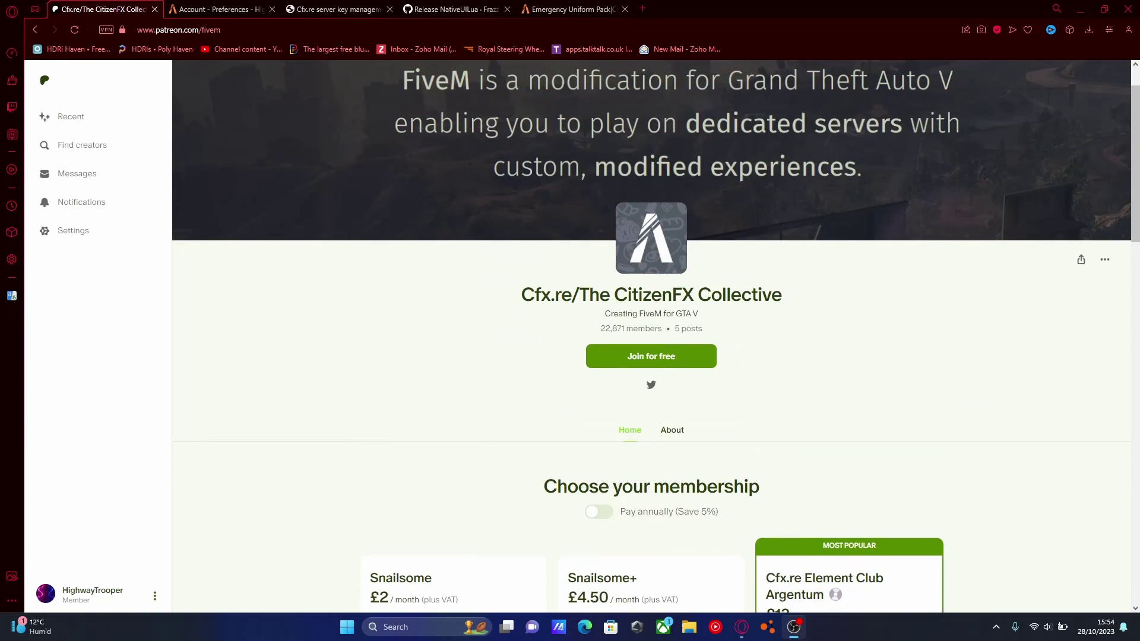
{"action": "scroll", "coordinate": [651, 336], "scroll_direction": "down", "scroll_amount": 7}
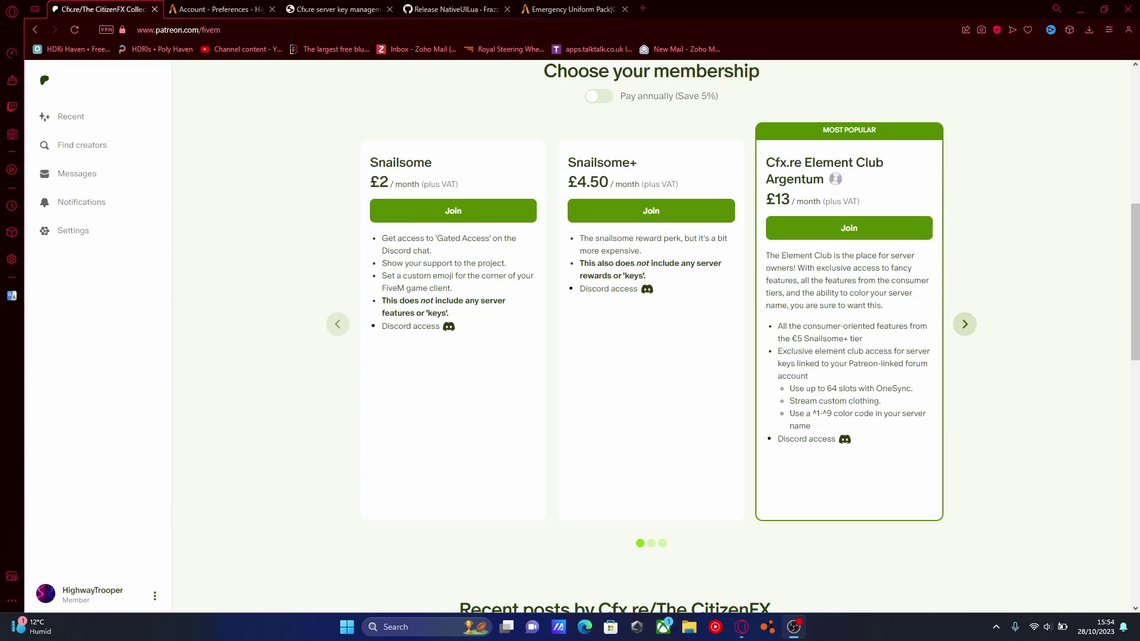
- Examine the server benefits of the Cfx.re Element Club Argentum tier, highlighting custom clothing streaming and the server name color code
{"action": "left_click_drag", "start_coordinate": [811, 426], "coordinate": [791, 389]}
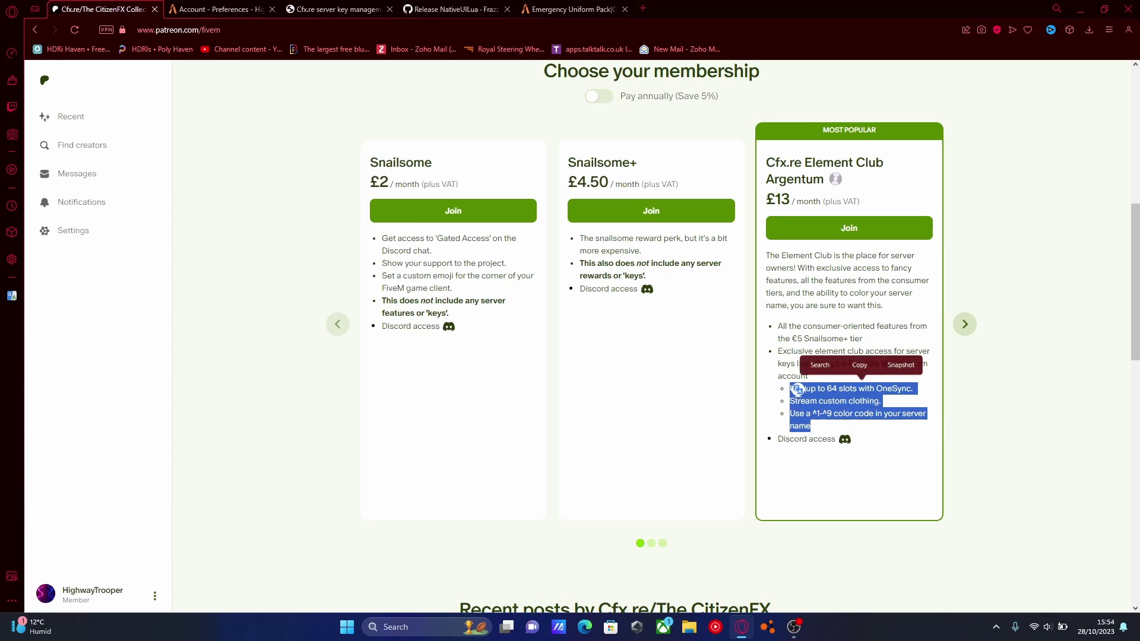
{"action": "left_click", "coordinate": [799, 392]}
{"action": "left_click_drag", "start_coordinate": [881, 401], "coordinate": [789, 401]}
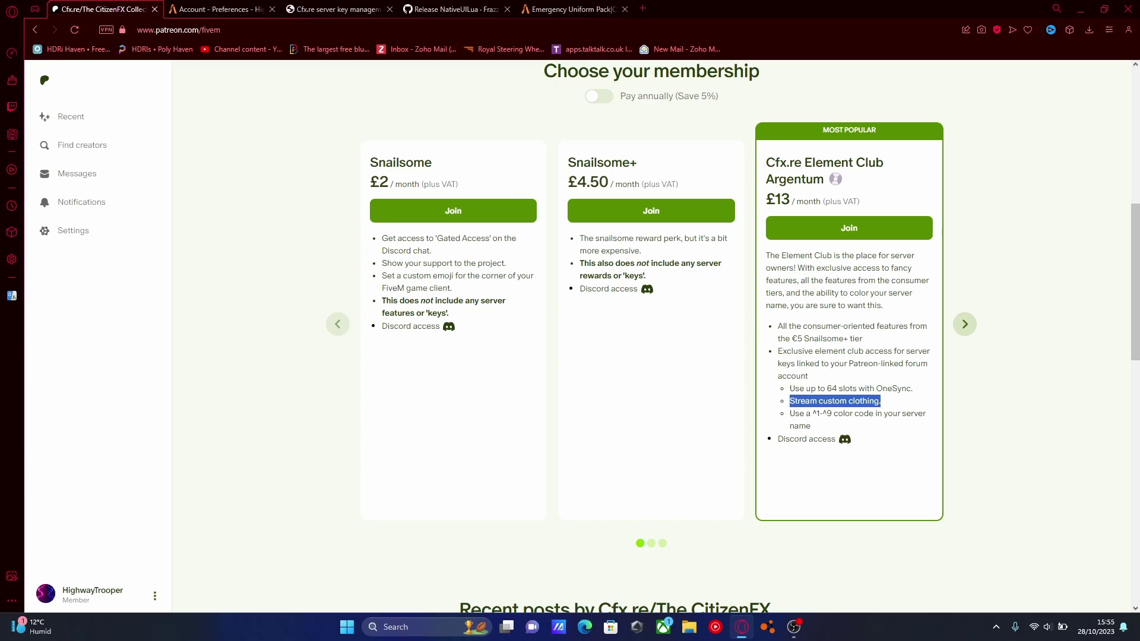
{"action": "scroll", "coordinate": [809, 438], "scroll_direction": "up", "scroll_amount": 4}
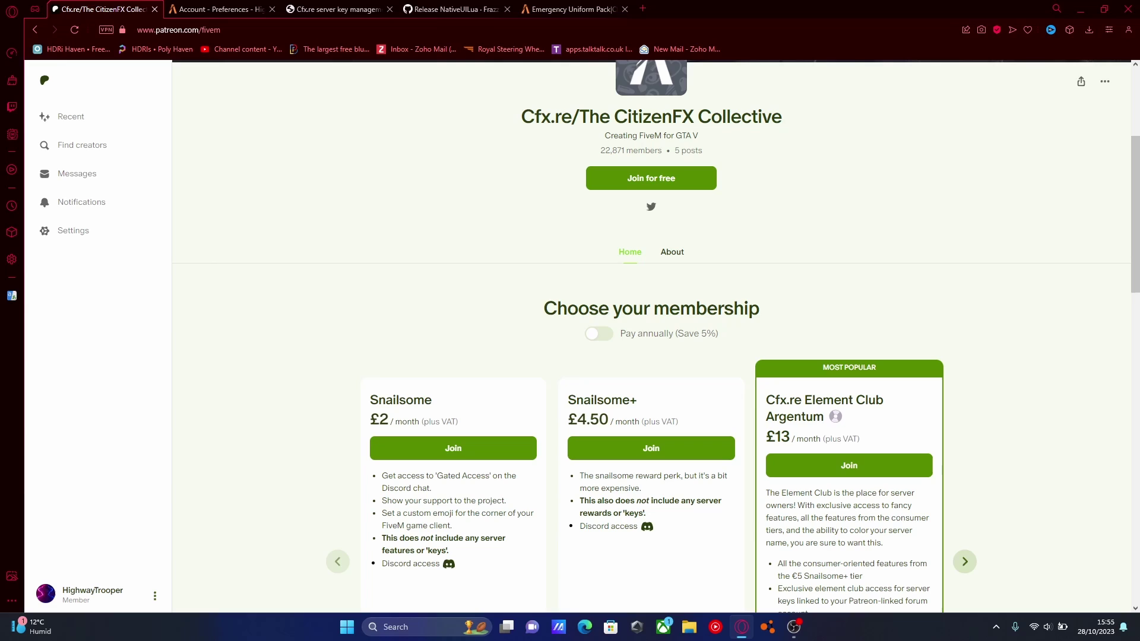
{"action": "scroll", "coordinate": [651, 332], "scroll_direction": "down", "scroll_amount": 3}
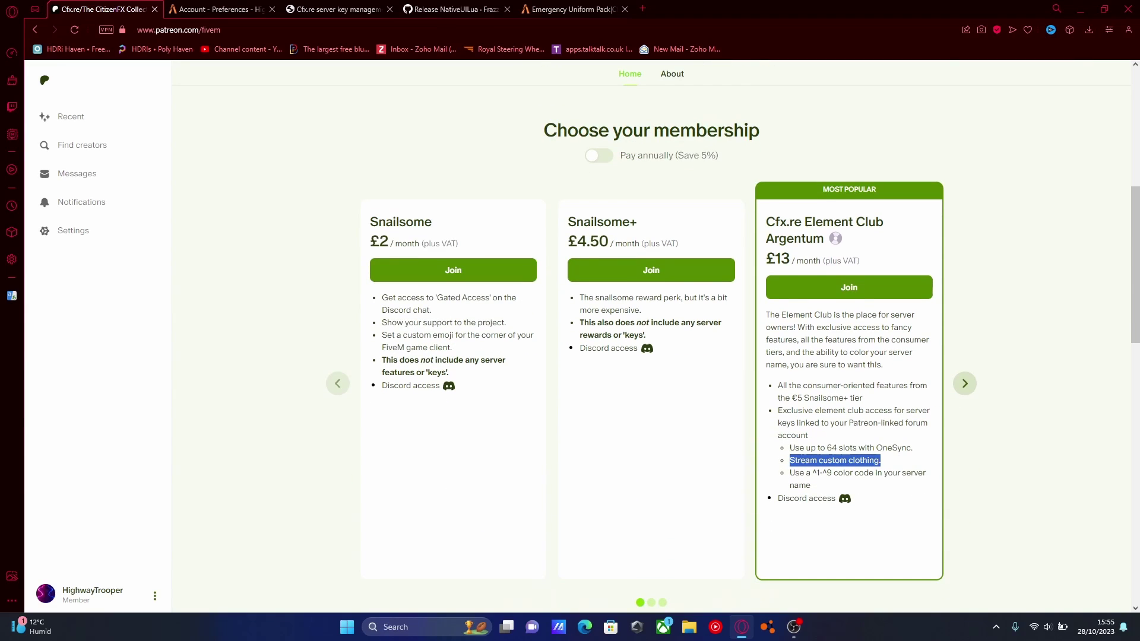
{"action": "left_click_drag", "start_coordinate": [811, 486], "coordinate": [790, 473]}
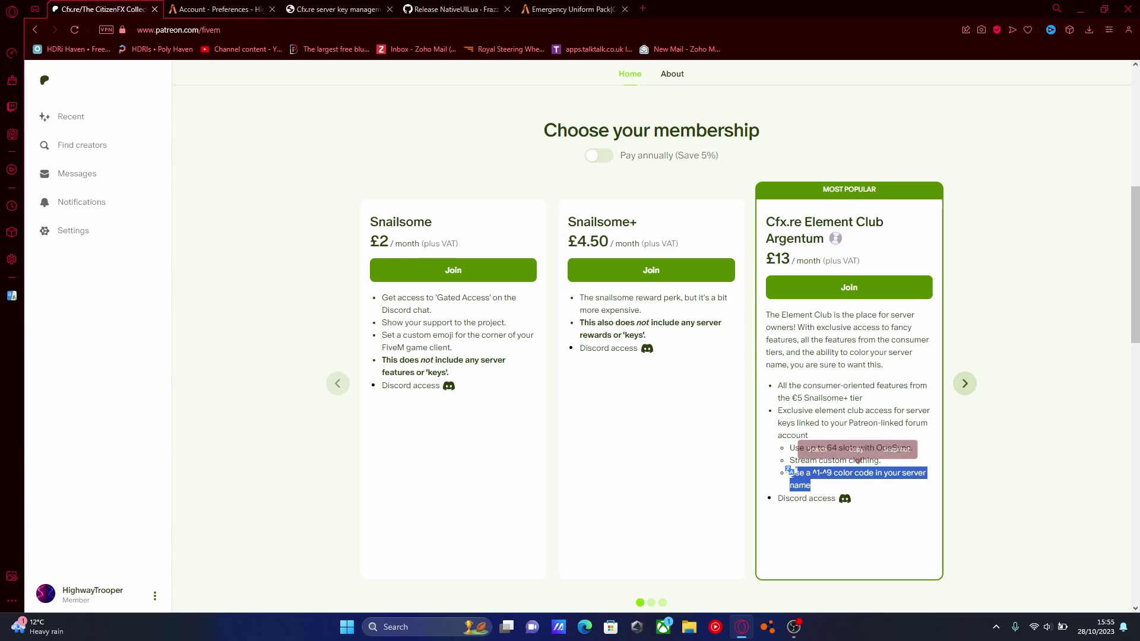
{"action": "left_click", "coordinate": [794, 476]}
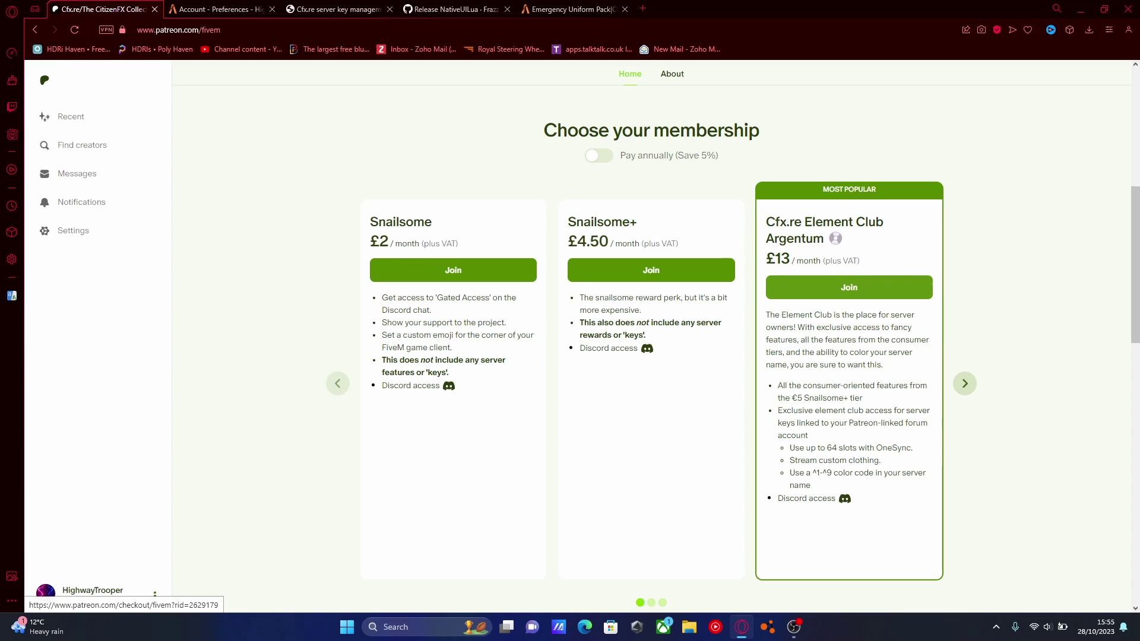
- Check the associated accounts in the Cfx.re forum account preferences and compare them with the Keymaster server page
{"action": "key", "text": "ctrl+Tab"}
{"action": "scroll", "coordinate": [577, 336], "scroll_direction": "up", "scroll_amount": 4}
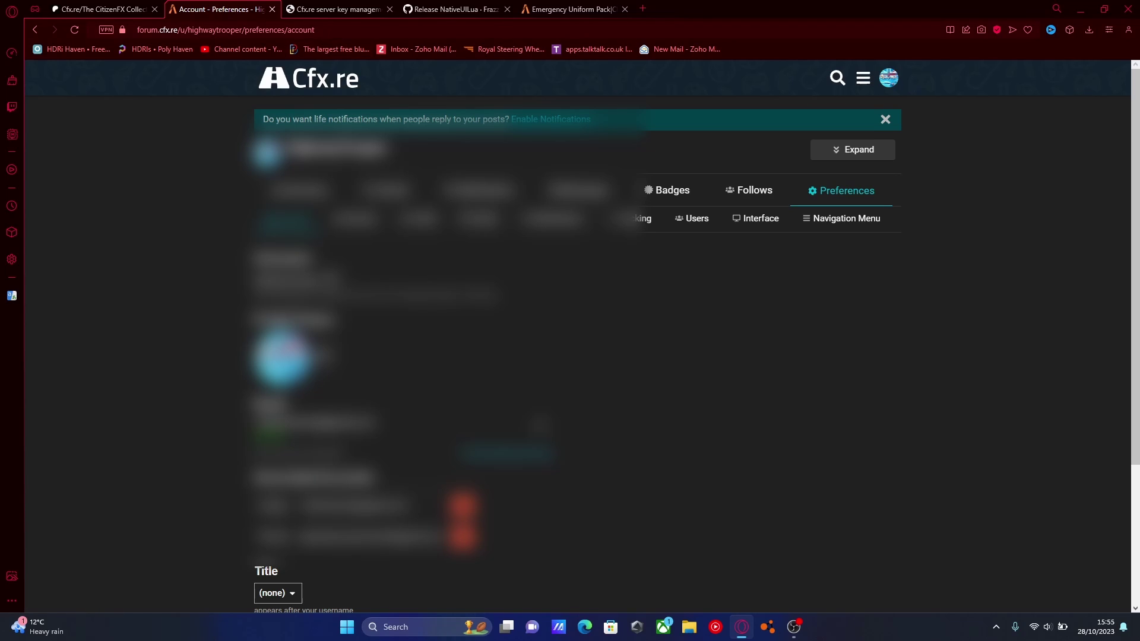
{"action": "left_click", "coordinate": [335, 9]}
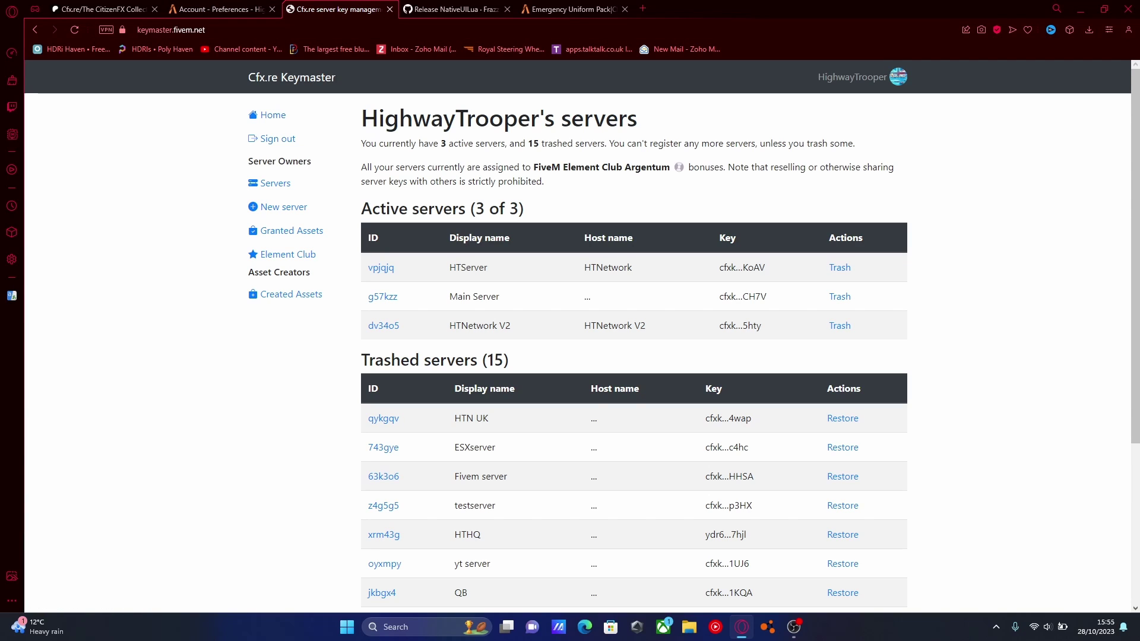
{"action": "scroll", "coordinate": [633, 356], "scroll_direction": "down", "scroll_amount": 3}
{"action": "scroll", "coordinate": [634, 356], "scroll_direction": "up", "scroll_amount": 3}
{"action": "left_click", "coordinate": [221, 9]}
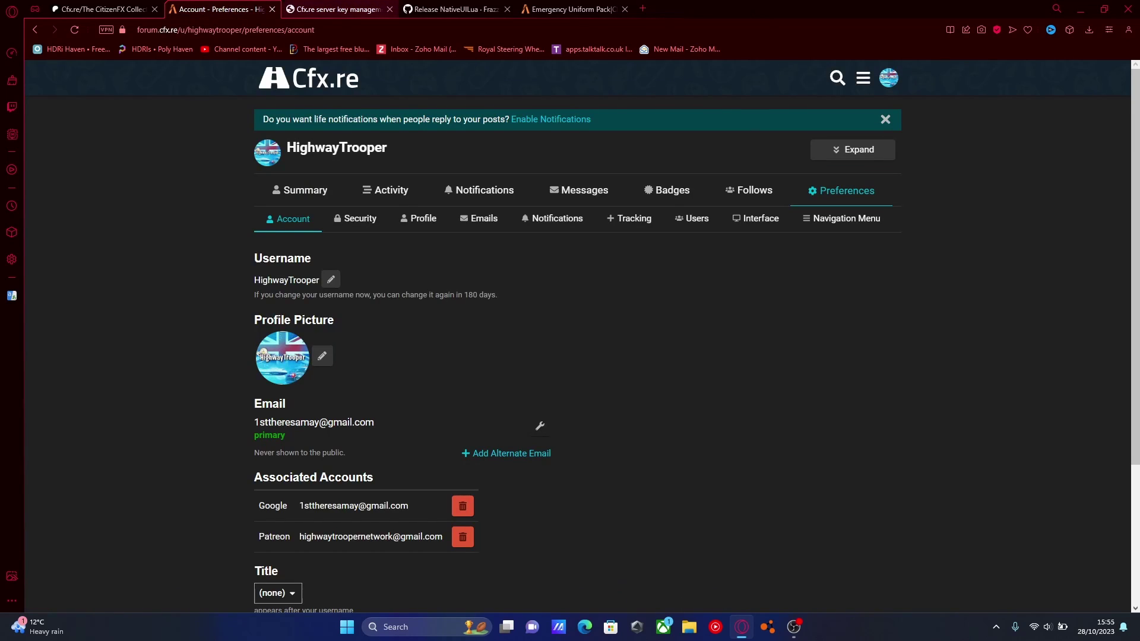
{"action": "left_click", "coordinate": [338, 10]}
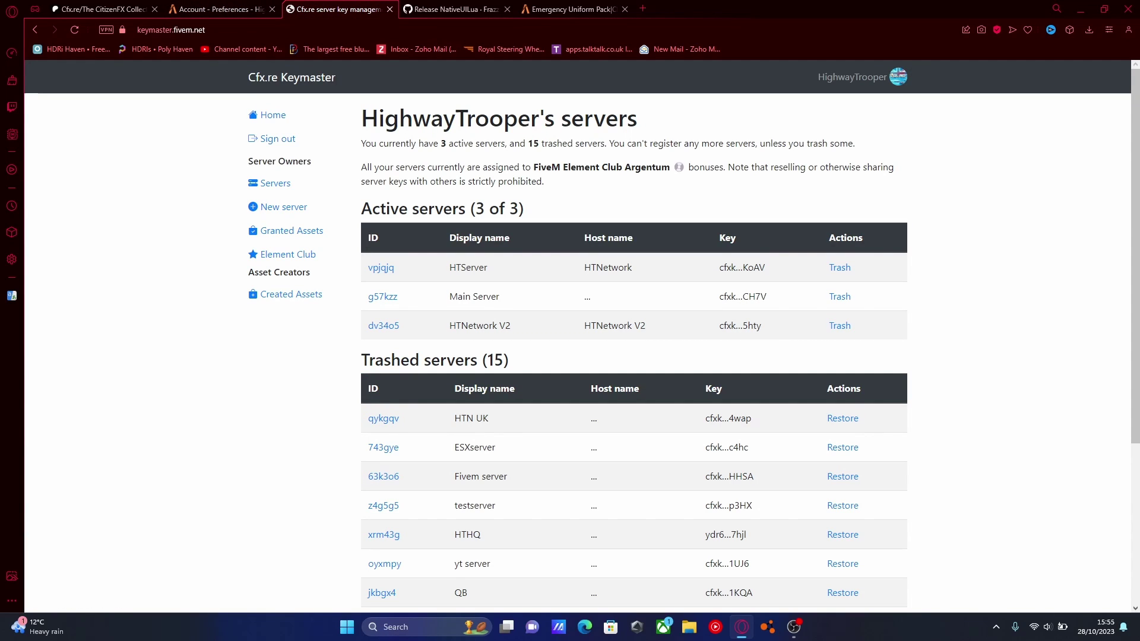
{"action": "key", "text": "ctrl+shift+Tab"}
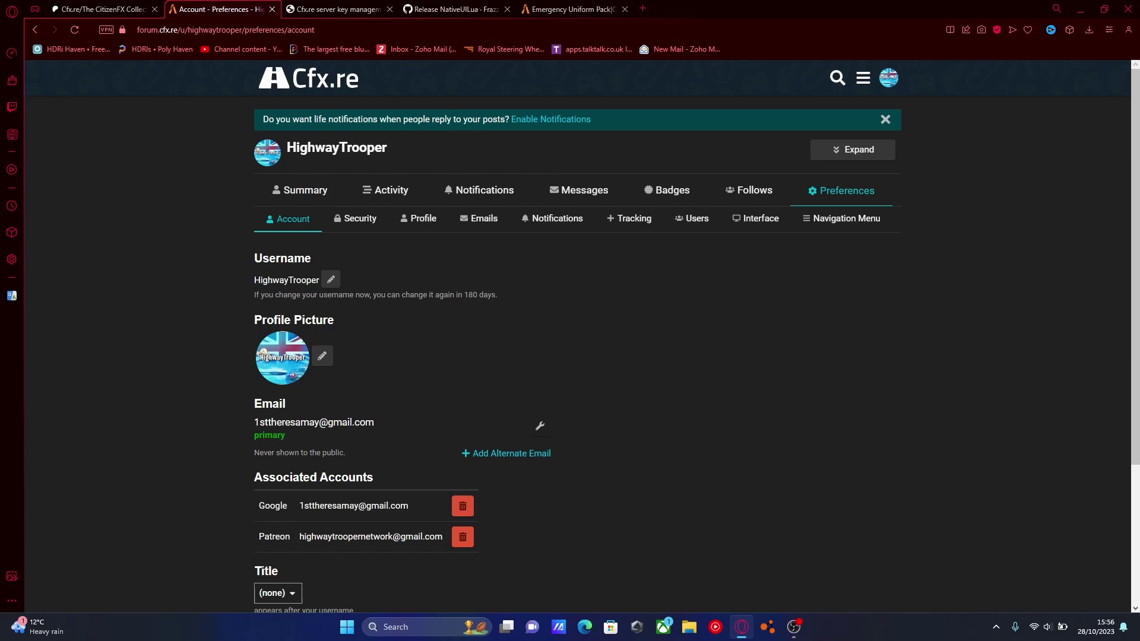
{"action": "key", "text": "ctrl+Tab"}
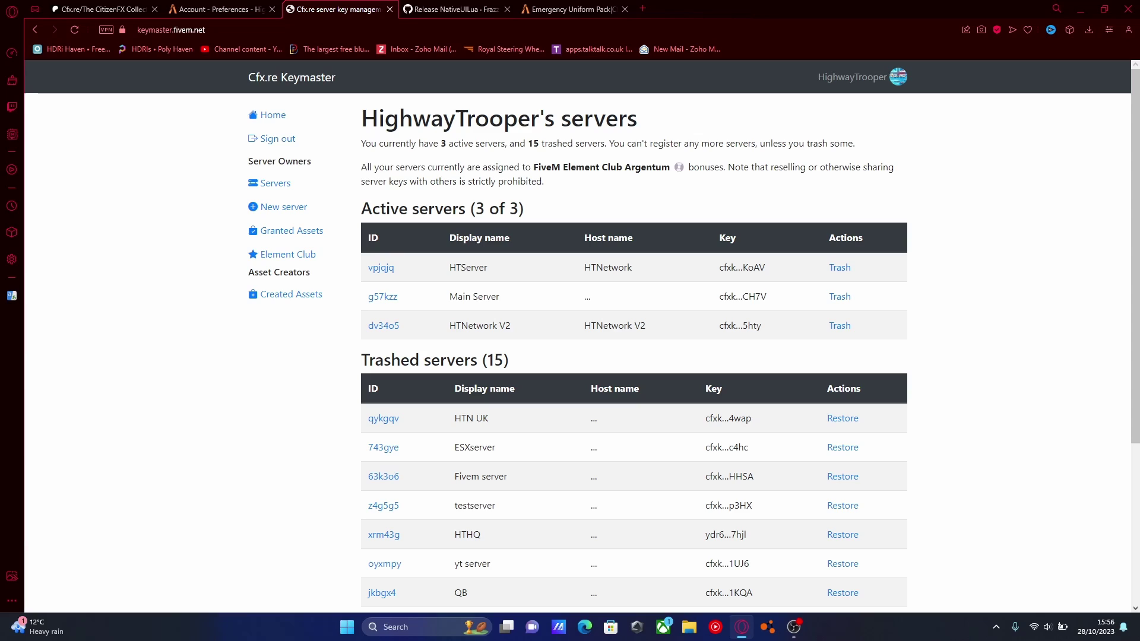
- Examine the Element Club bonus assignment and the active and trashed server lists in Keymaster
{"action": "left_click_drag", "start_coordinate": [361, 167], "coordinate": [741, 167]}
{"action": "left_click", "coordinate": [741, 167]}
{"action": "scroll", "coordinate": [577, 336], "scroll_direction": "down", "scroll_amount": 5}
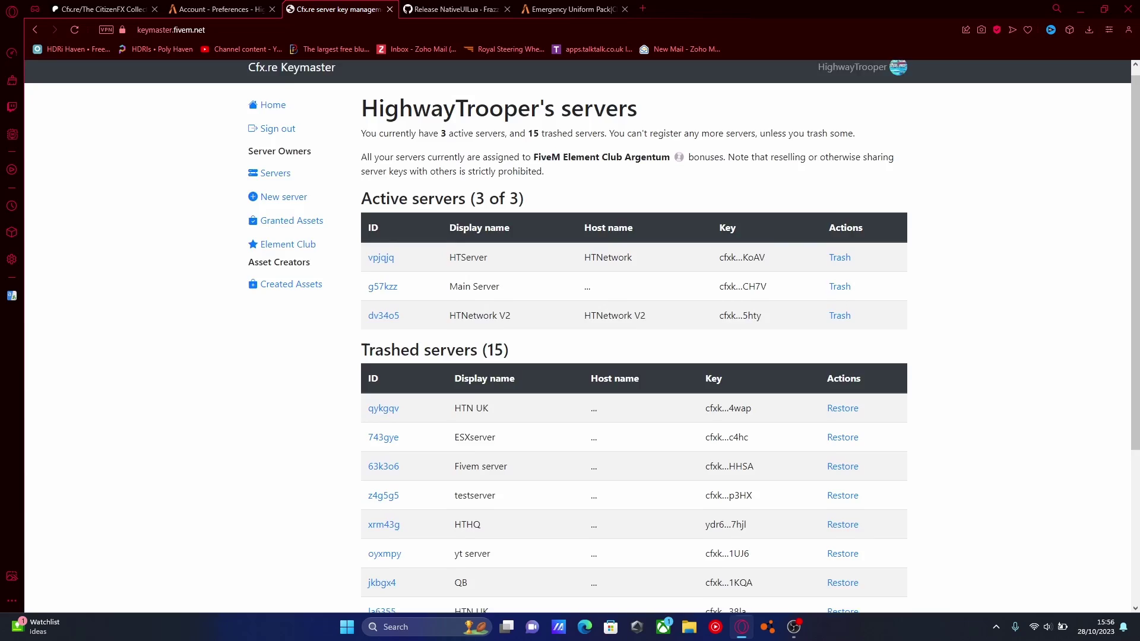
{"action": "scroll", "coordinate": [577, 336], "scroll_direction": "up", "scroll_amount": 5}
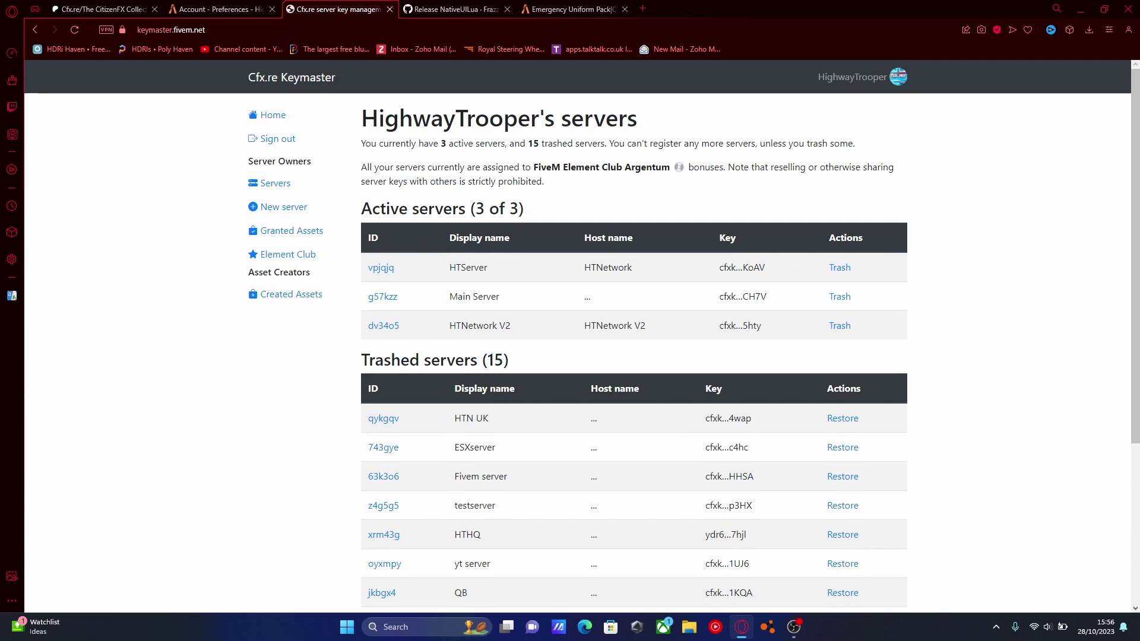
{"action": "scroll", "coordinate": [582, 336], "scroll_direction": "down", "scroll_amount": 4}
{"action": "scroll", "coordinate": [582, 336], "scroll_direction": "up", "scroll_amount": 4}
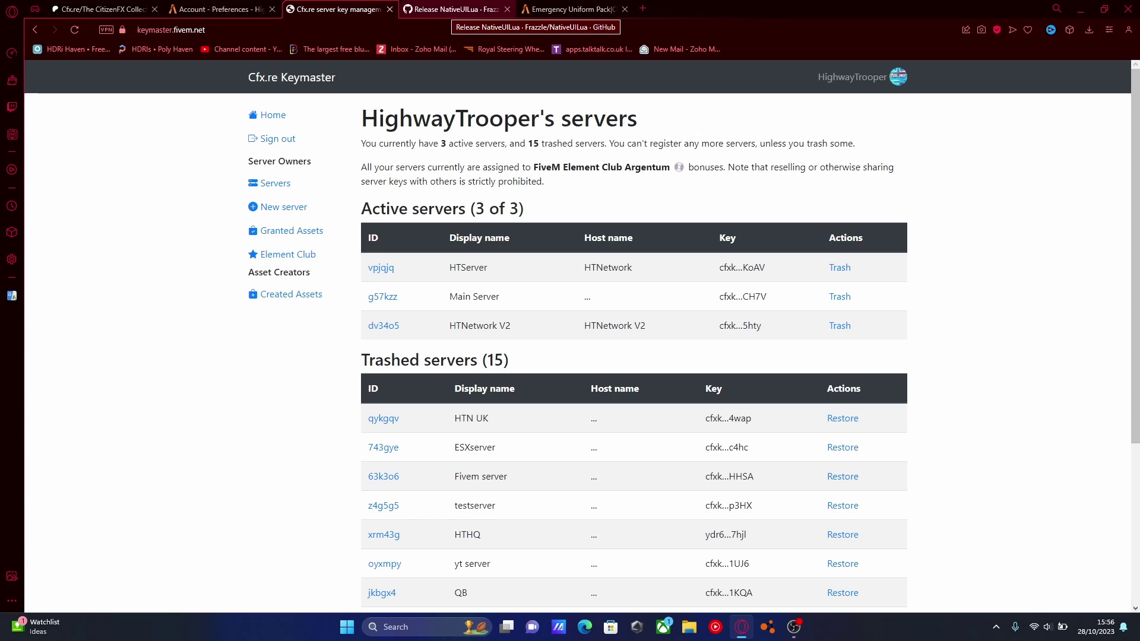
- Download the NativeUILua 2.1.0 source code zip from its GitHub release, open the archive and dismiss the WinRAR license notice
{"action": "left_click", "coordinate": [455, 9]}
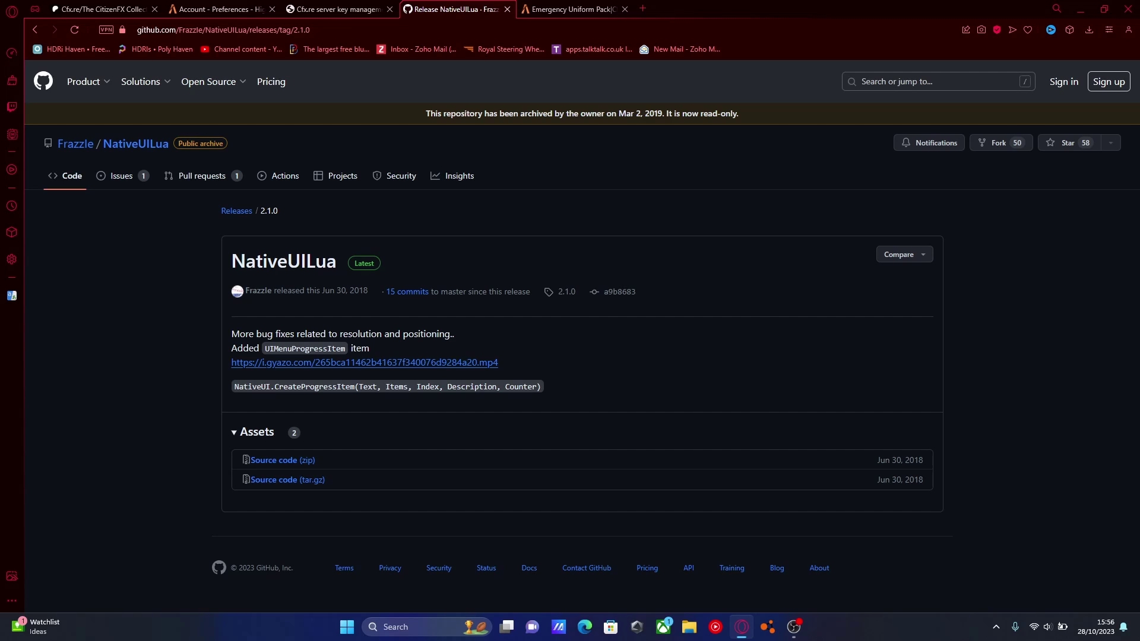
{"action": "left_click", "coordinate": [275, 460]}
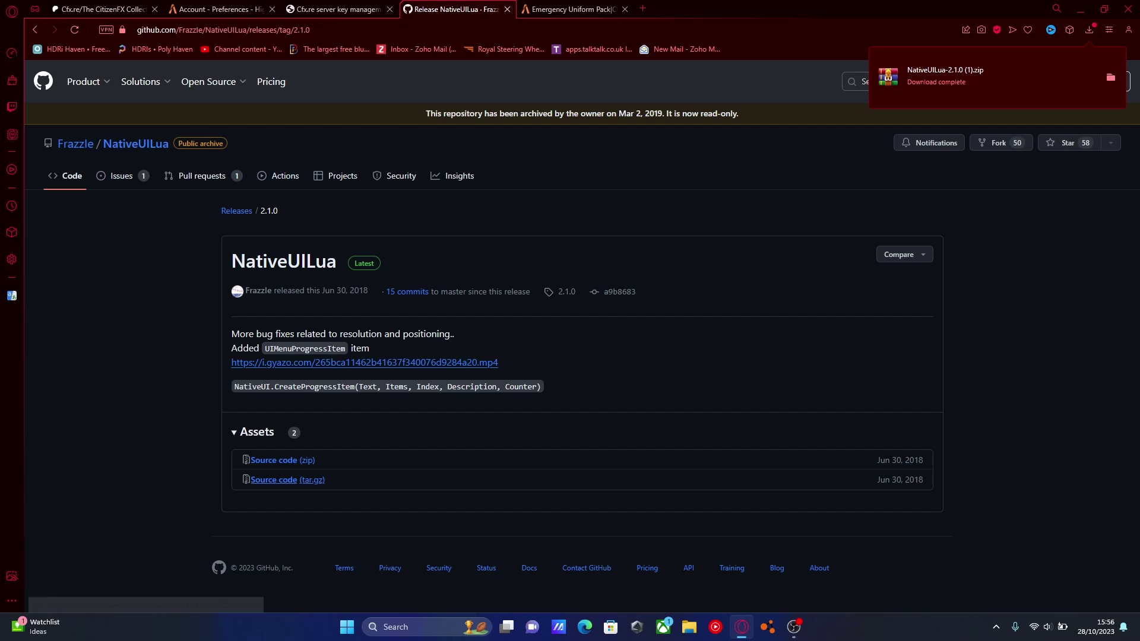
{"action": "left_click", "coordinate": [946, 76]}
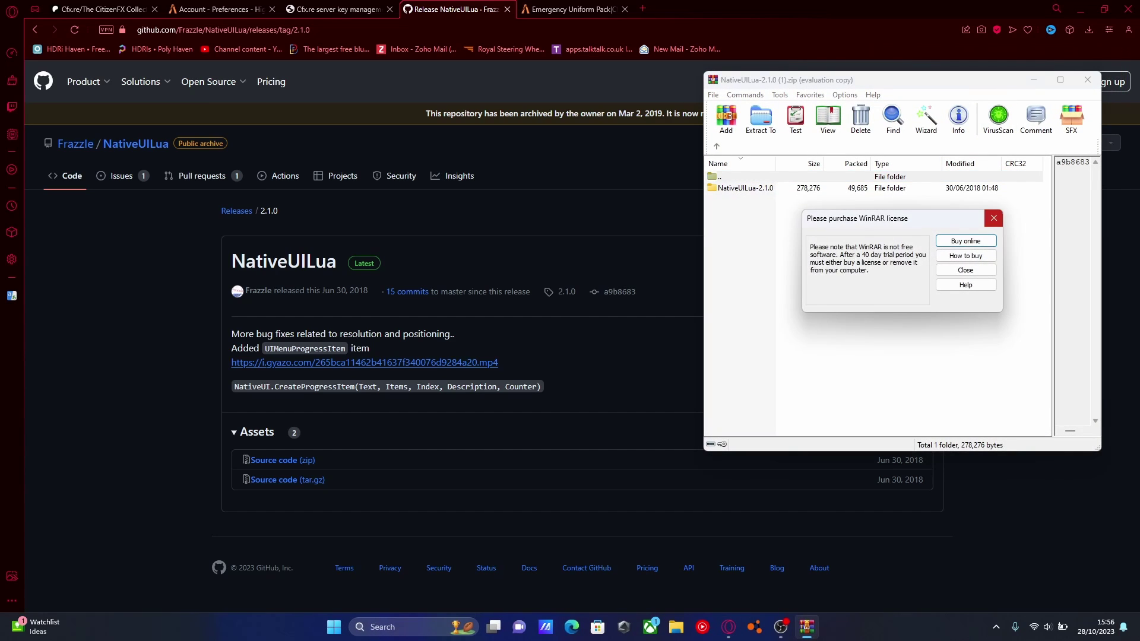
{"action": "left_click", "coordinate": [993, 218]}
- Open the NativeUILua-2.1.0 folder in the archive, inspect the NativeUI folder's contents and return to its parent folder
{"action": "double_click", "coordinate": [745, 188]}
{"action": "left_click", "coordinate": [796, 255]}
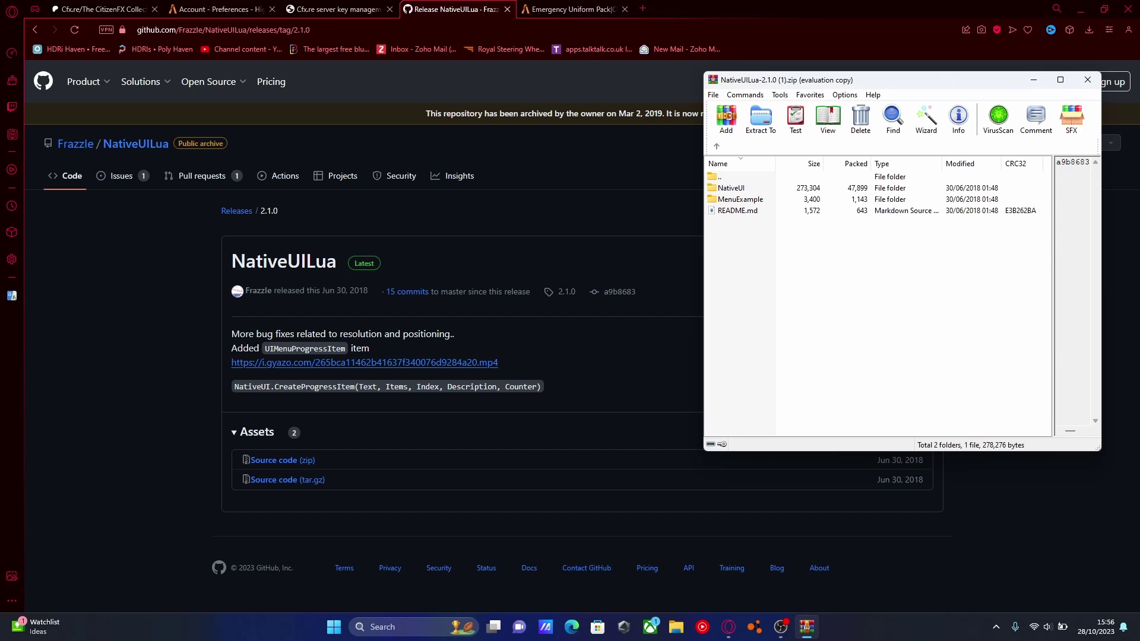
{"action": "double_click", "coordinate": [736, 187]}
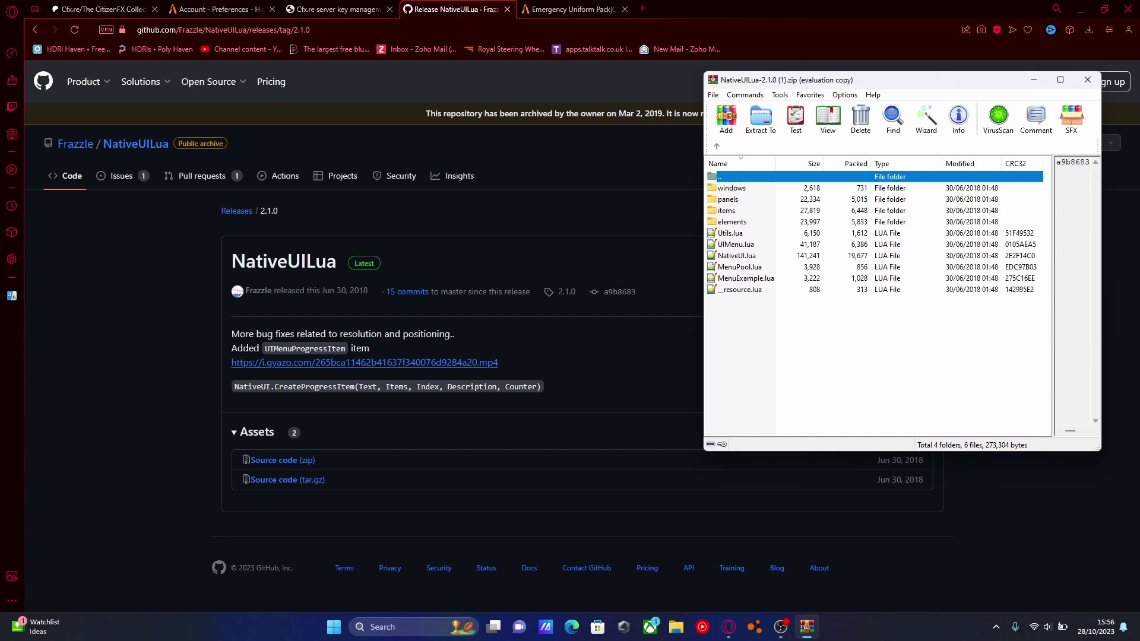
{"action": "left_click", "coordinate": [717, 146]}
{"action": "left_click", "coordinate": [856, 267]}
- Open the resources folder of CFXDefaultFiveM_3AE46D.base in FIVEPD's txData and arrange it beside the NativeUILua archive window
{"action": "left_click", "coordinate": [1080, 9]}
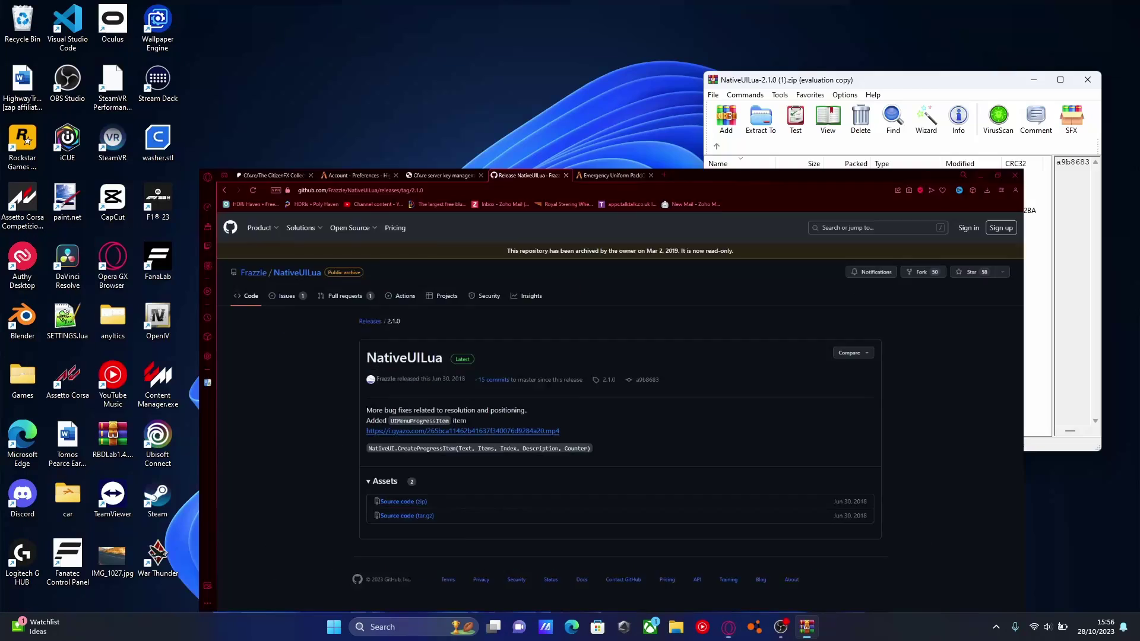
{"action": "double_click", "coordinate": [519, 199]}
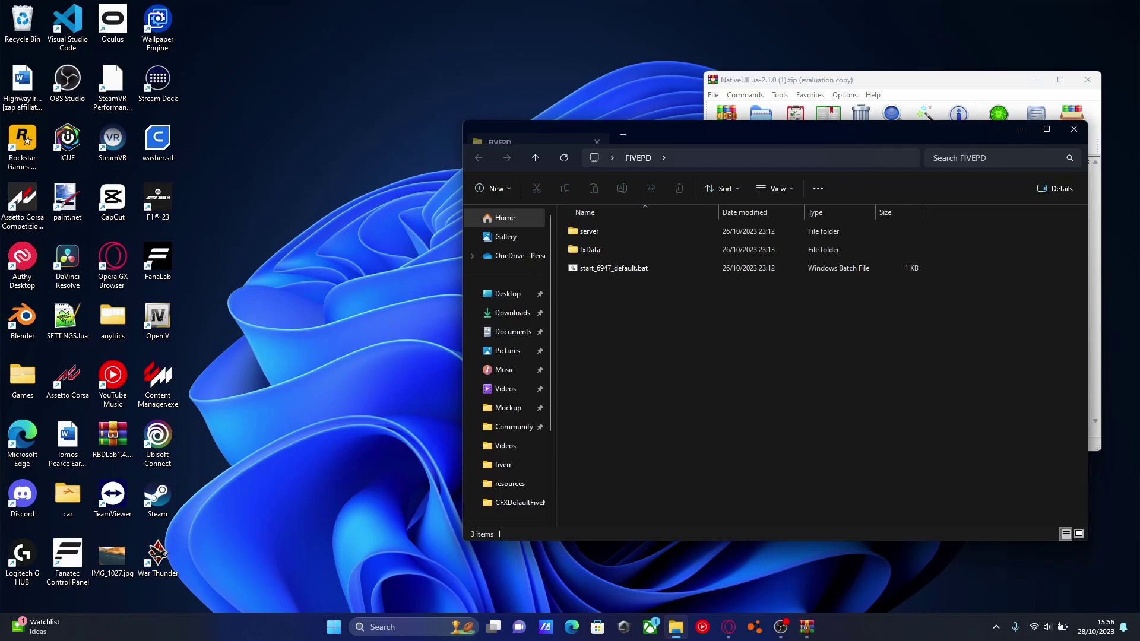
{"action": "left_click_drag", "start_coordinate": [700, 141], "coordinate": [287, 55]}
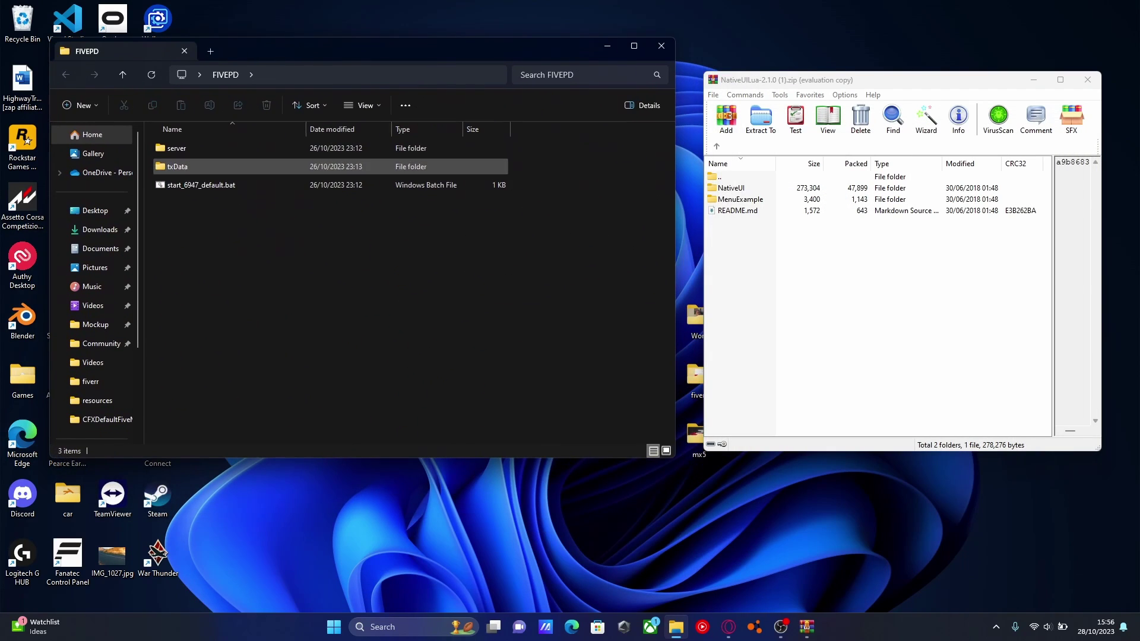
{"action": "double_click", "coordinate": [178, 166]}
{"action": "double_click", "coordinate": [202, 185]}
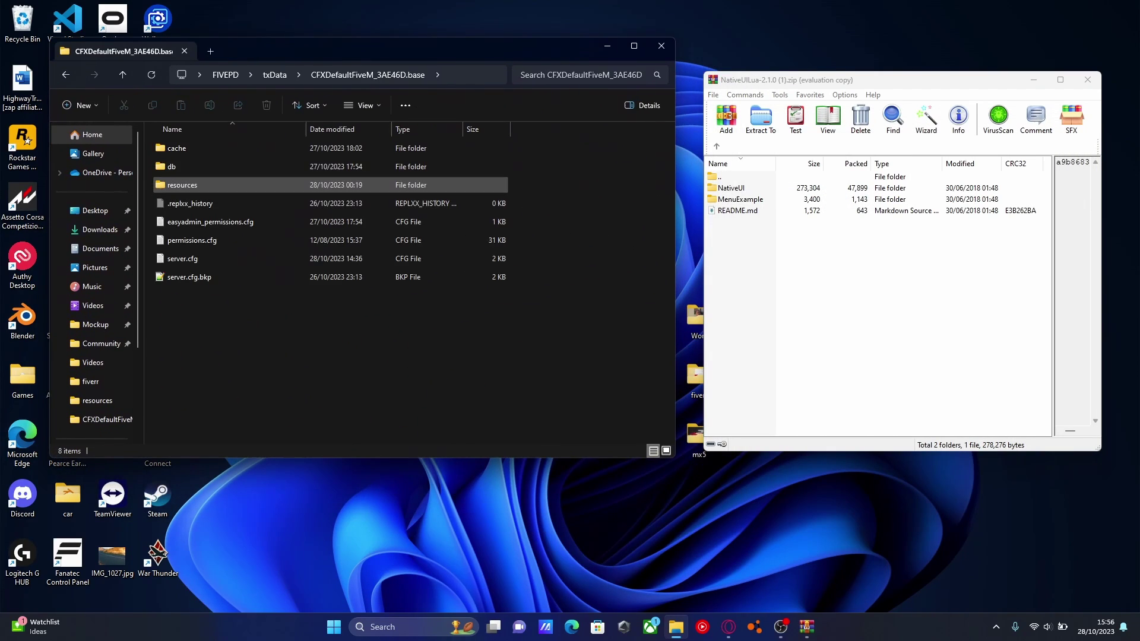
{"action": "double_click", "coordinate": [202, 185]}
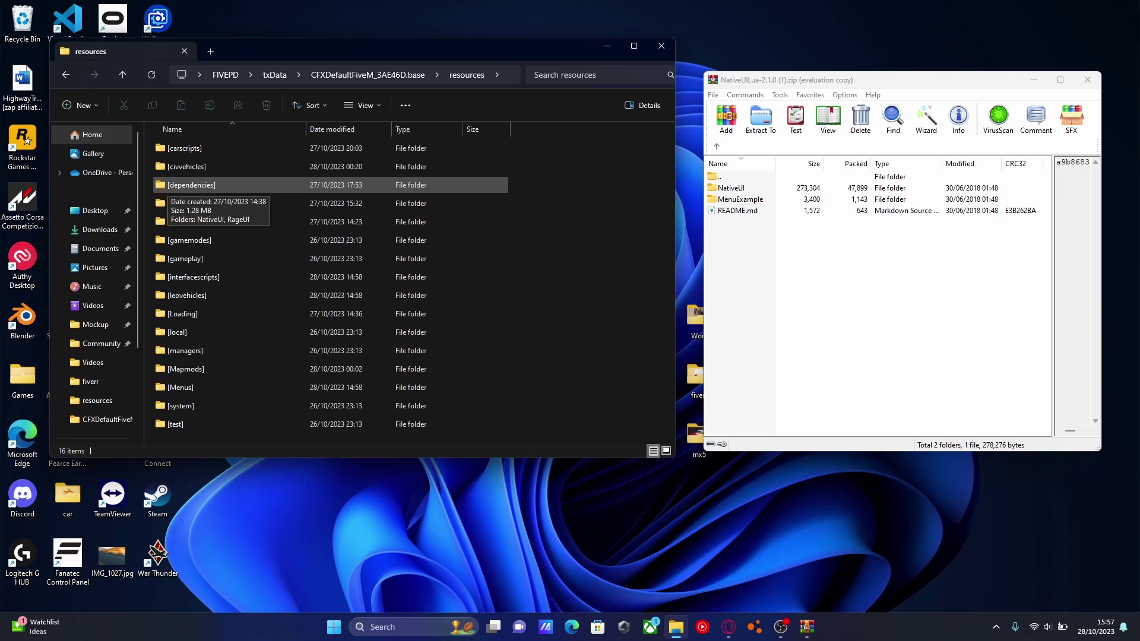
{"action": "left_click_drag", "start_coordinate": [767, 81], "coordinate": [714, 74]}
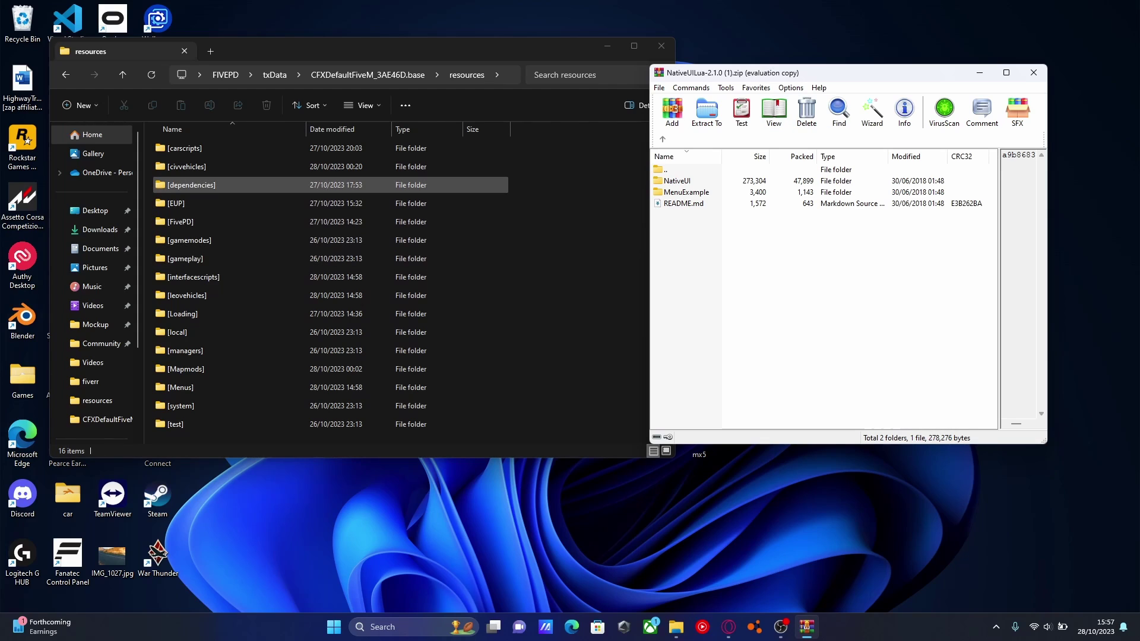
- Examine the contents of the server's [dependencies] resource folder and select the NativeUI folder in the NativeUILua archive
{"action": "double_click", "coordinate": [196, 185]}
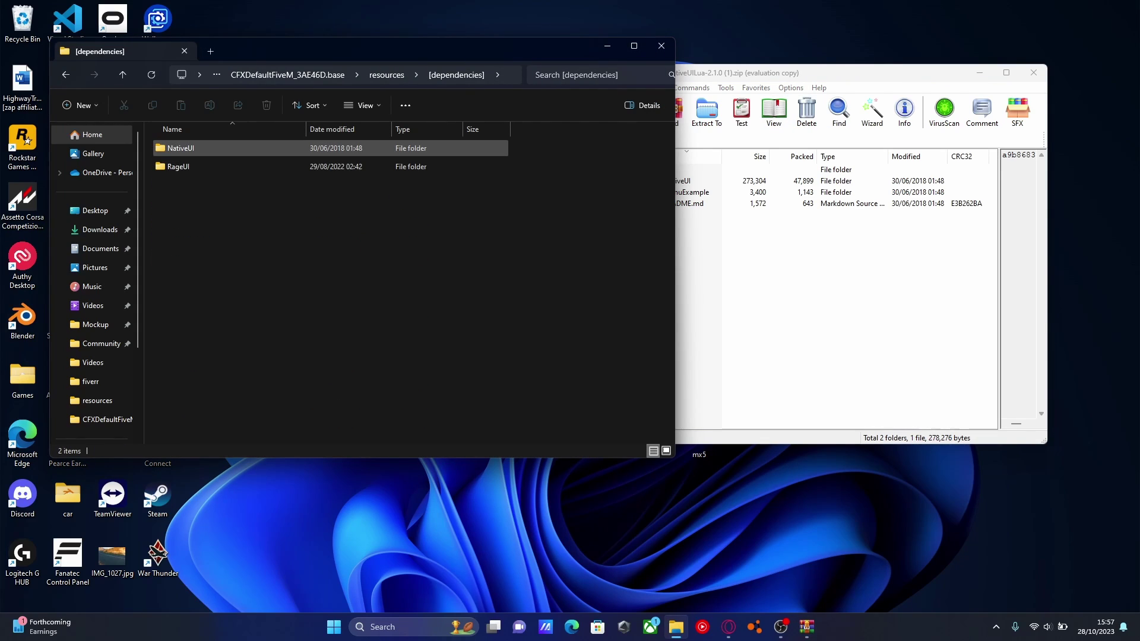
{"action": "left_click_drag", "start_coordinate": [372, 264], "coordinate": [210, 145]}
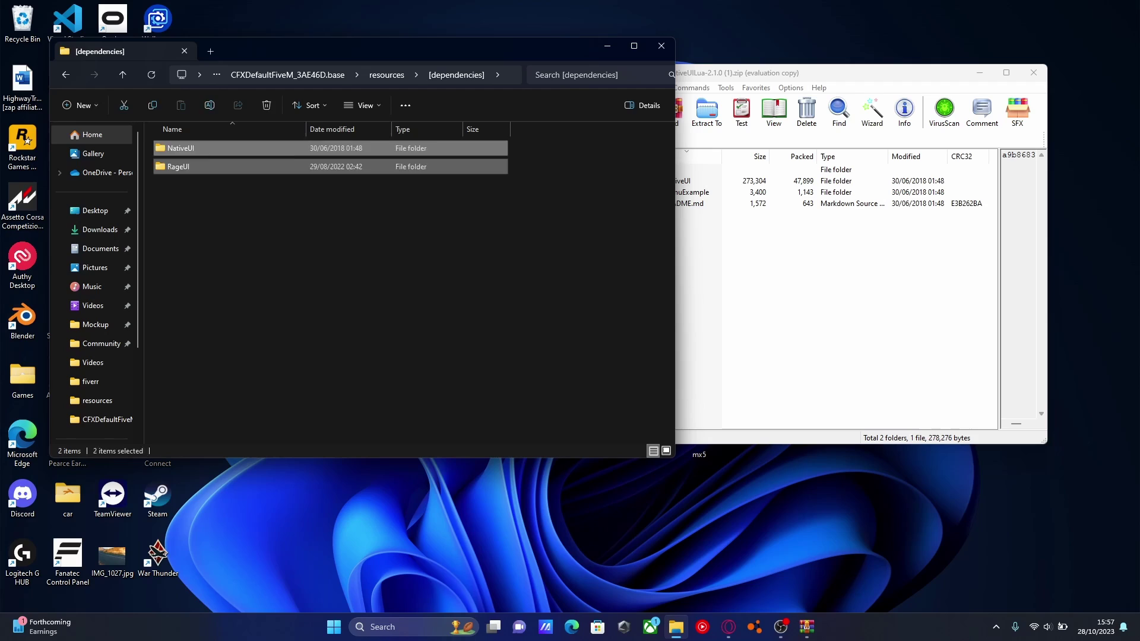
{"action": "left_click", "coordinate": [386, 75]}
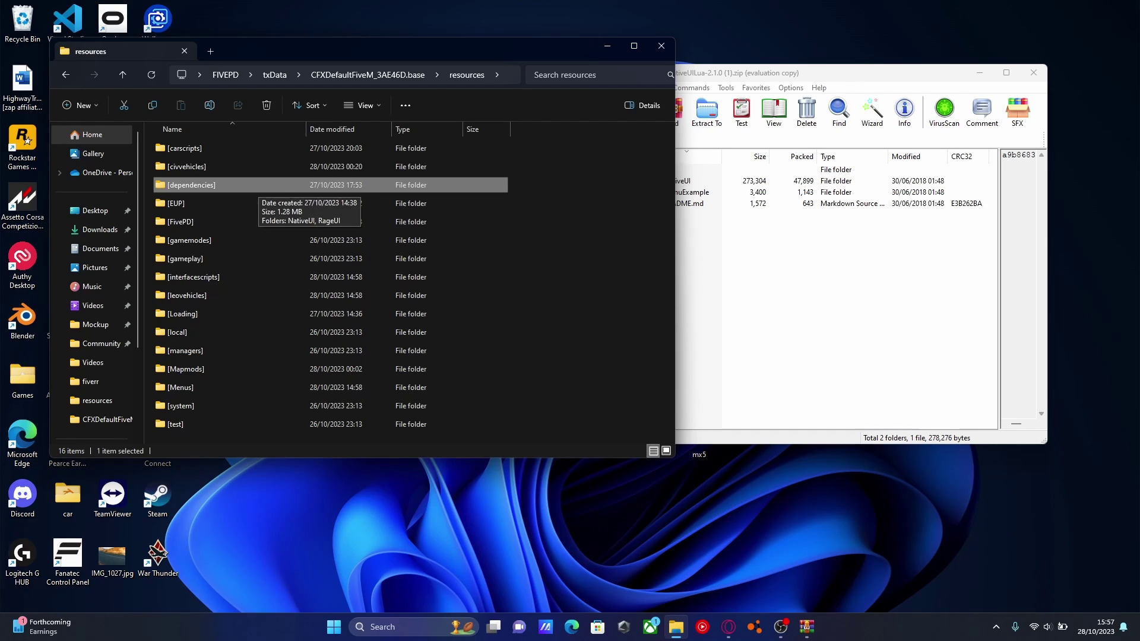
{"action": "double_click", "coordinate": [255, 185]}
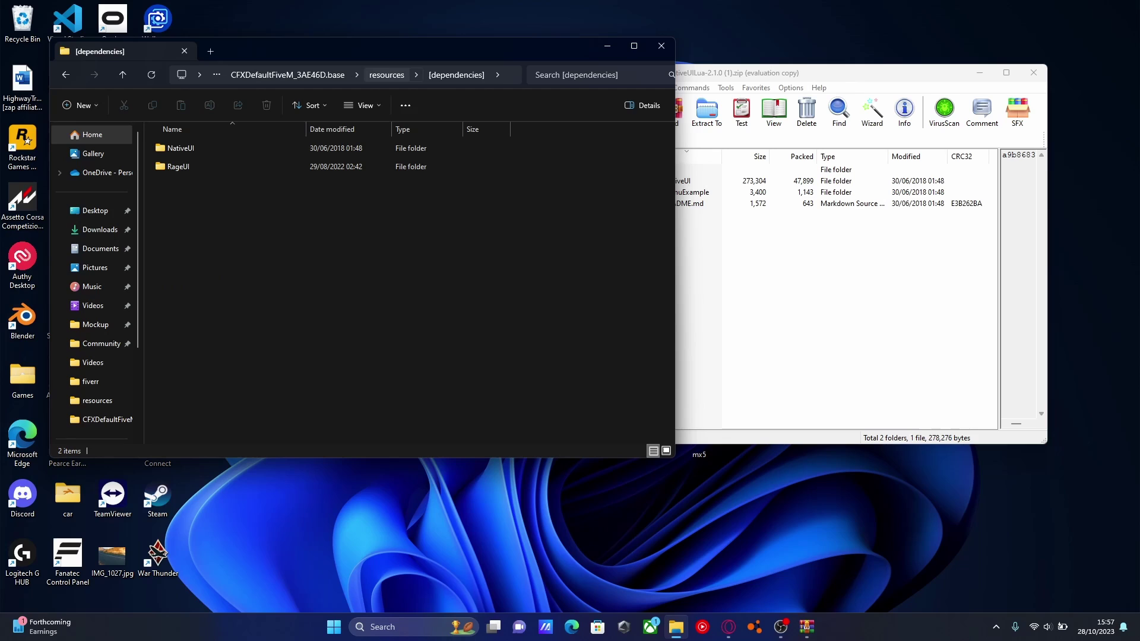
{"action": "left_click", "coordinate": [843, 280]}
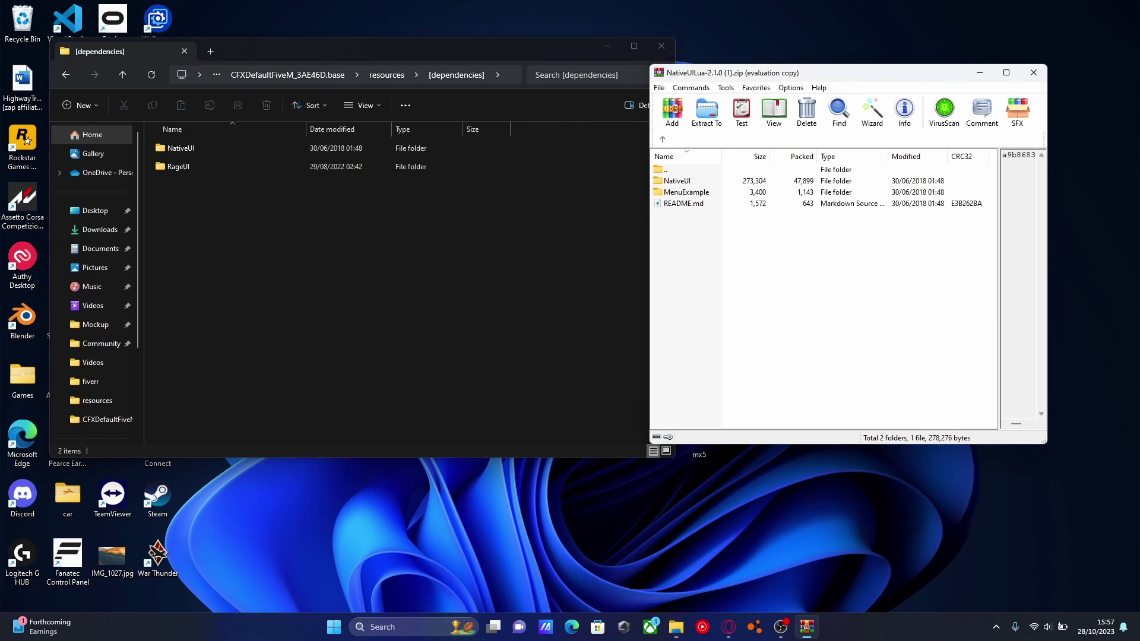
{"action": "left_click", "coordinate": [677, 181]}
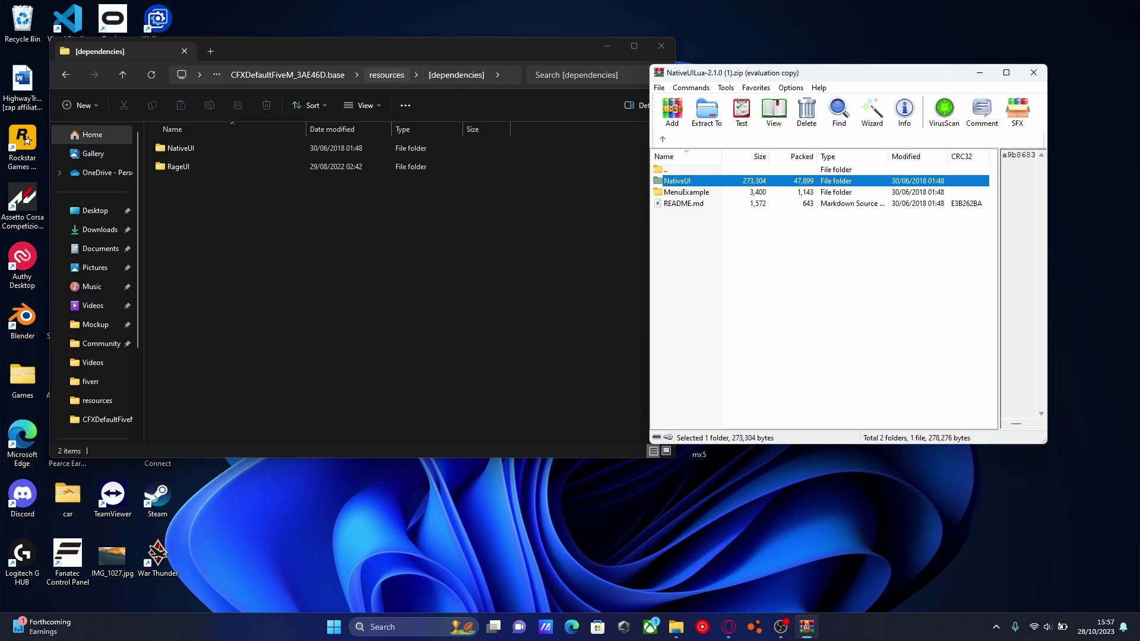
- Copy the name of the [dependencies] folder in resources without renaming it
{"action": "left_click", "coordinate": [387, 74]}
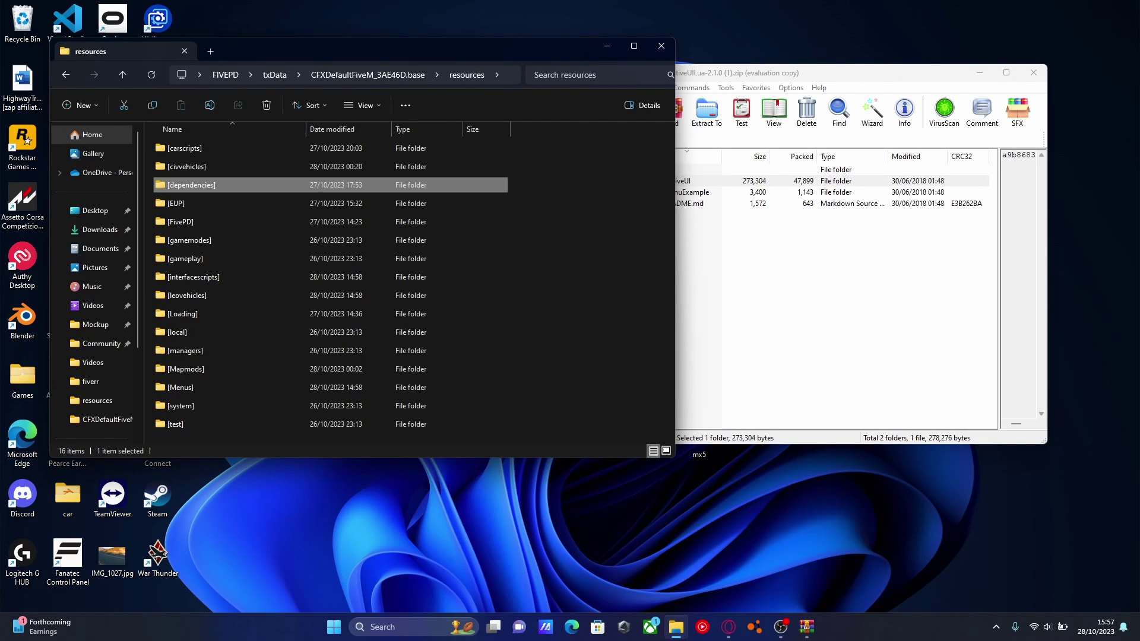
{"action": "key", "text": "F2"}
{"action": "key", "text": "ctrl+c"}
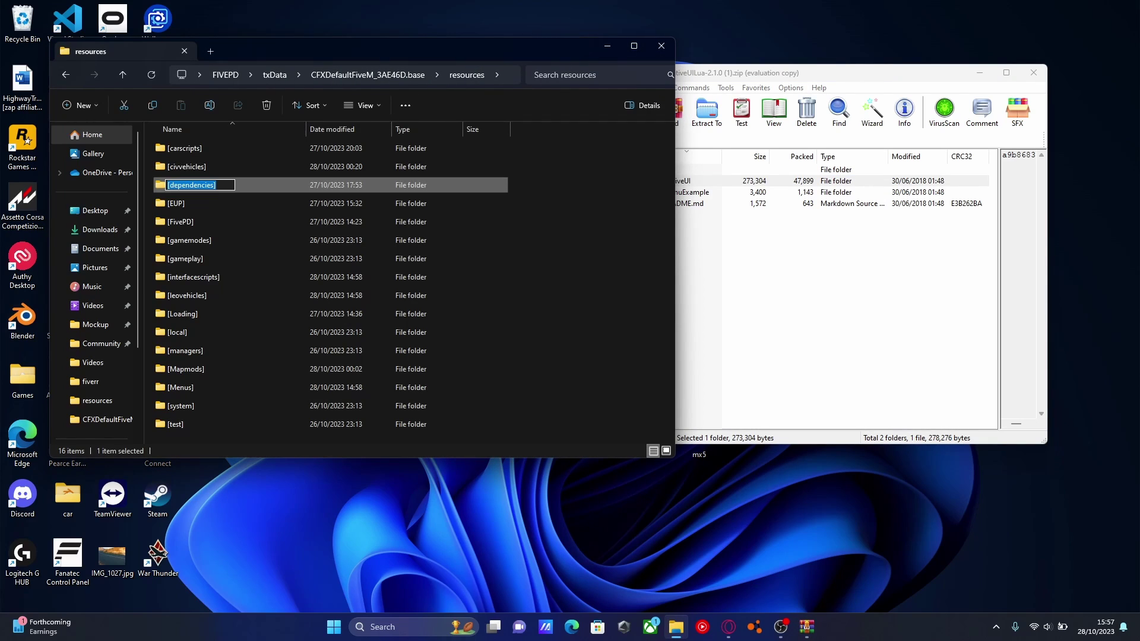
{"action": "left_click", "coordinate": [576, 249]}
{"action": "left_click", "coordinate": [831, 297]}
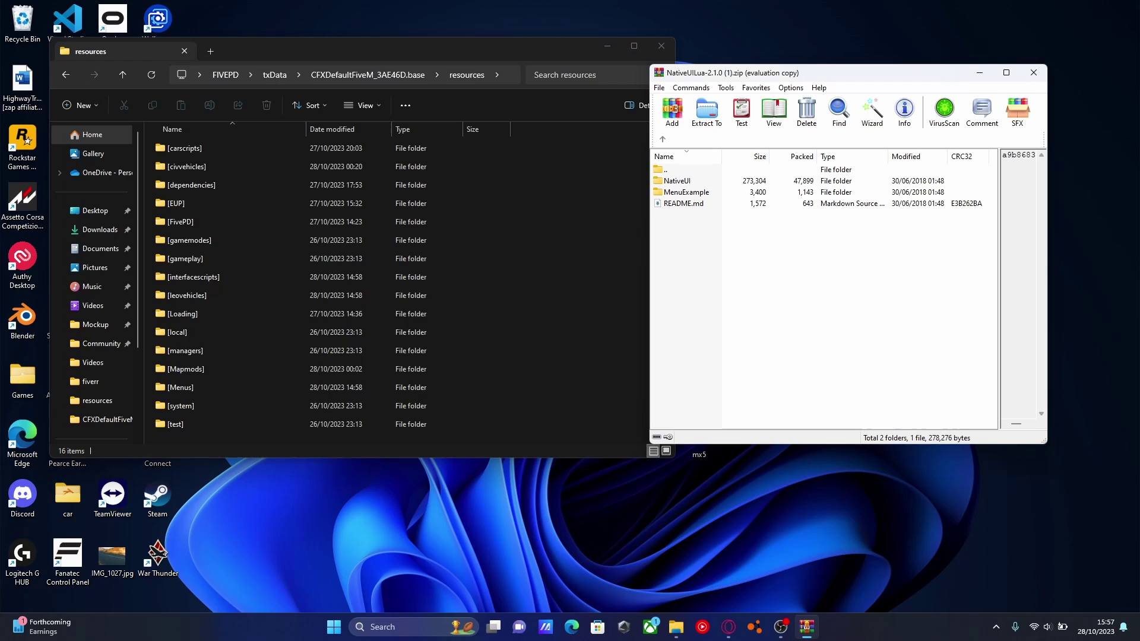
- Open server.cfg from CFXDefaultFiveM_3AE46D.base and add a second "ensure [dependencies]" line under the Dependencies heading
{"action": "left_click", "coordinate": [367, 75]}
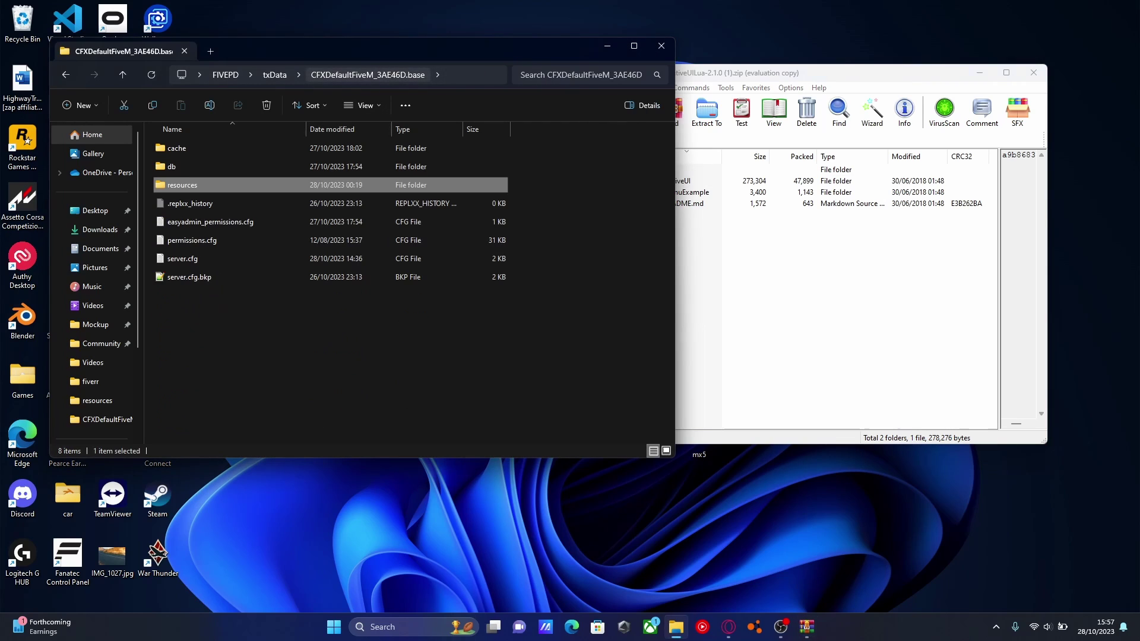
{"action": "double_click", "coordinate": [182, 258]}
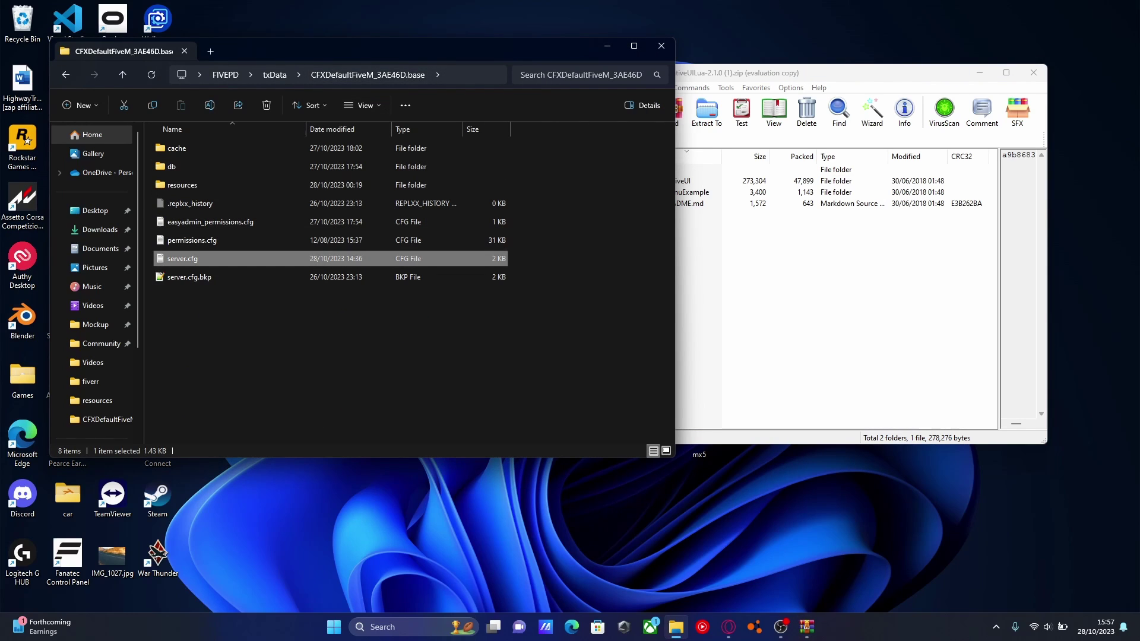
{"action": "scroll", "coordinate": [634, 344], "scroll_direction": "down", "scroll_amount": 5}
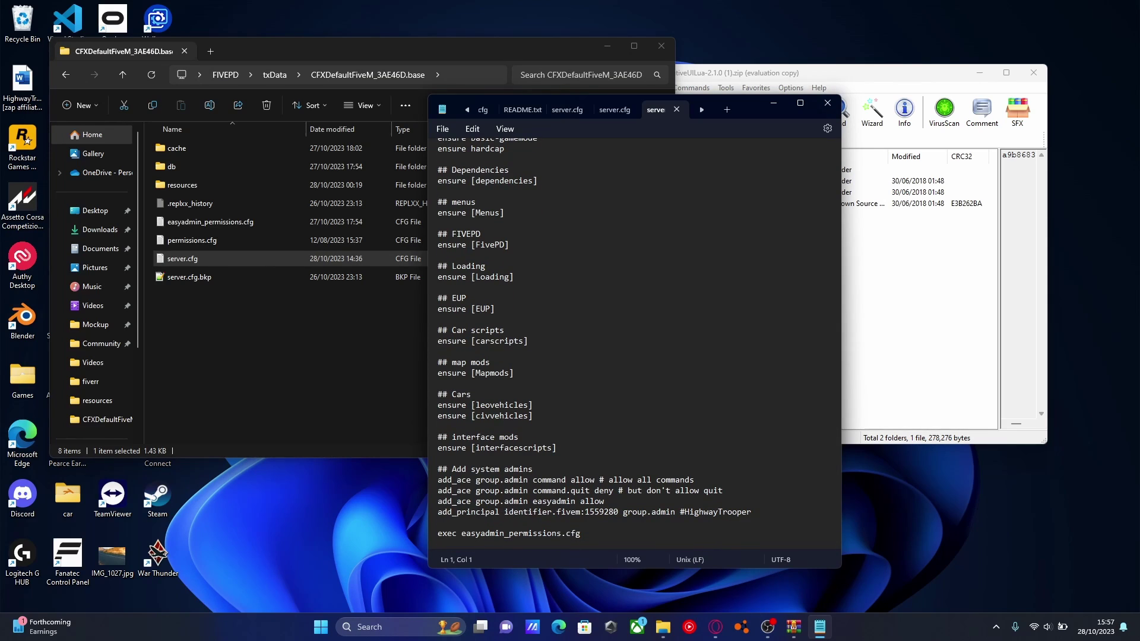
{"action": "left_click", "coordinate": [539, 181]}
{"action": "key", "text": "Return"}
{"action": "type", "text": "ens"}
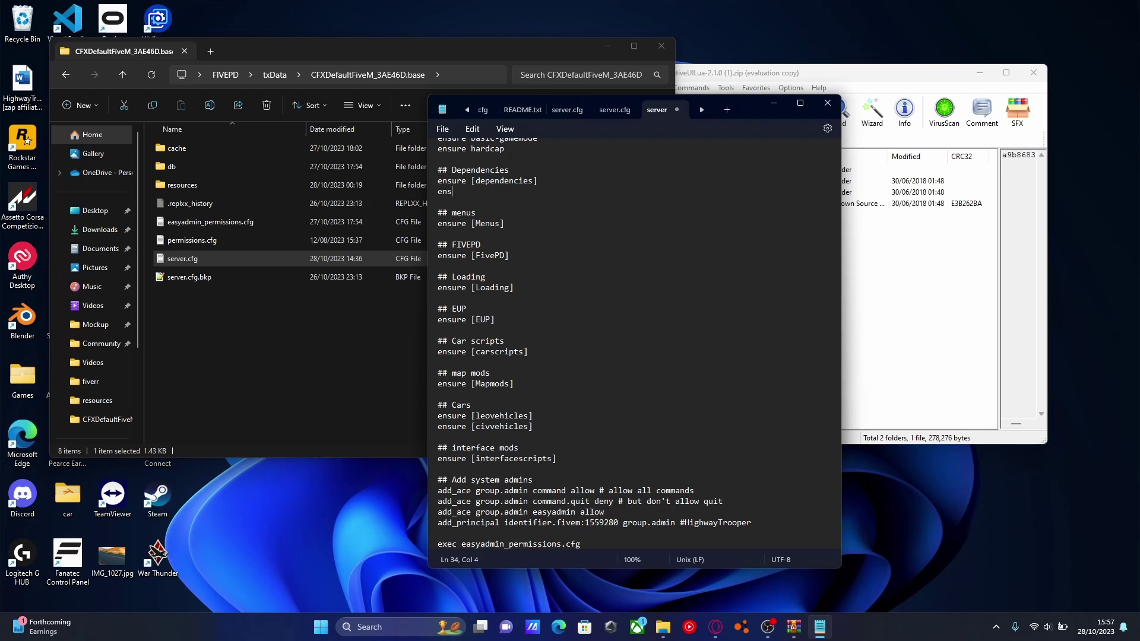
{"action": "type", "text": "ure"}
{"action": "key", "text": "ctrl+v"}
{"action": "key", "text": "shift+Left"}
{"action": "key", "text": "shift+Left"}
{"action": "key", "text": "shift+Left"}
{"action": "key", "text": "shift+Left"}
{"action": "key", "text": "shift+Left"}
{"action": "key", "text": "shift+Left"}
{"action": "key", "text": "shift+Left"}
{"action": "key", "text": "shift+Left"}
{"action": "key", "text": "shift+Left"}
{"action": "key", "text": "shift+Left"}
{"action": "key", "text": "shift+Left"}
{"action": "key", "text": "shift+Left"}
{"action": "key", "text": "shift+Left"}
{"action": "key", "text": "shift+Left"}
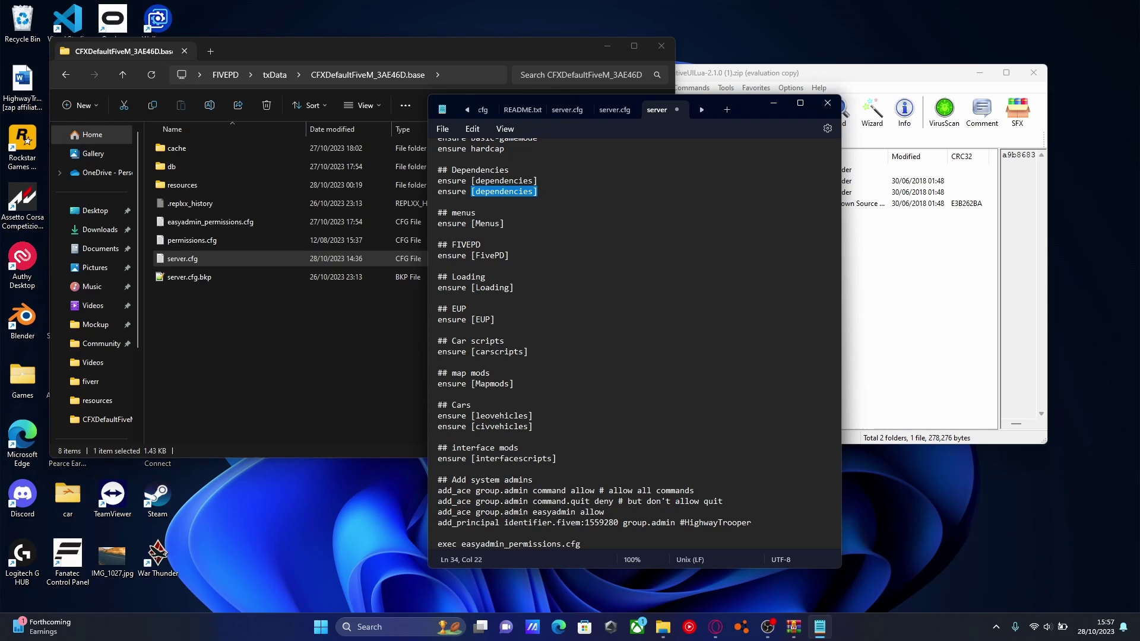
- Remove the duplicate "ensure [dependencies]" line from server.cfg and close the text editor
{"action": "key", "text": "BackSpace"}
{"action": "key", "text": "BackSpace"}
{"action": "key", "text": "BackSpace"}
{"action": "key", "text": "BackSpace"}
{"action": "key", "text": "BackSpace"}
{"action": "key", "text": "BackSpace"}
{"action": "key", "text": "BackSpace"}
{"action": "key", "text": "BackSpace"}
{"action": "key", "text": "BackSpace"}
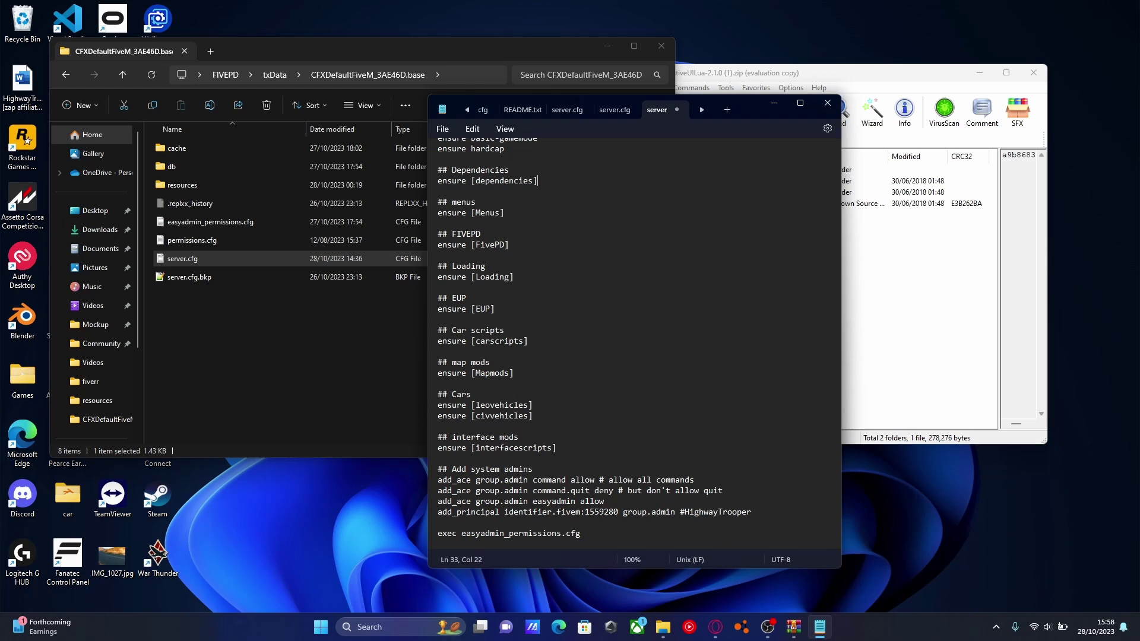
{"action": "left_click_drag", "start_coordinate": [761, 108], "coordinate": [462, 104]}
{"action": "left_click", "coordinate": [529, 99]}
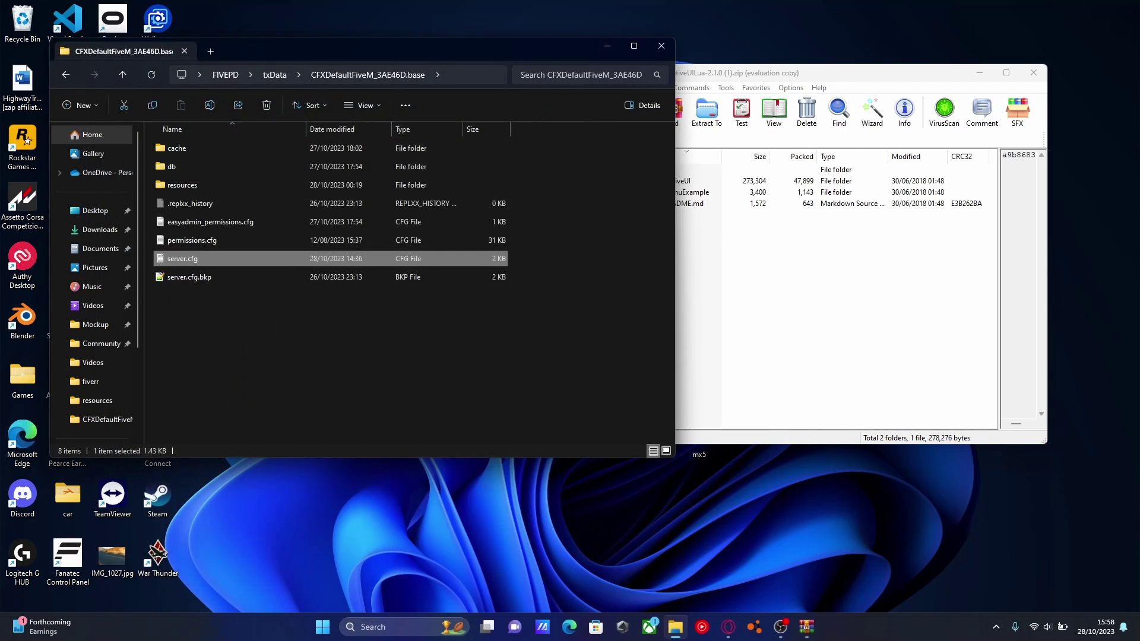
- Open server.cfg in Notepad++, move its window aside and close the NativeUILua archive
{"action": "right_click", "coordinate": [190, 265]}
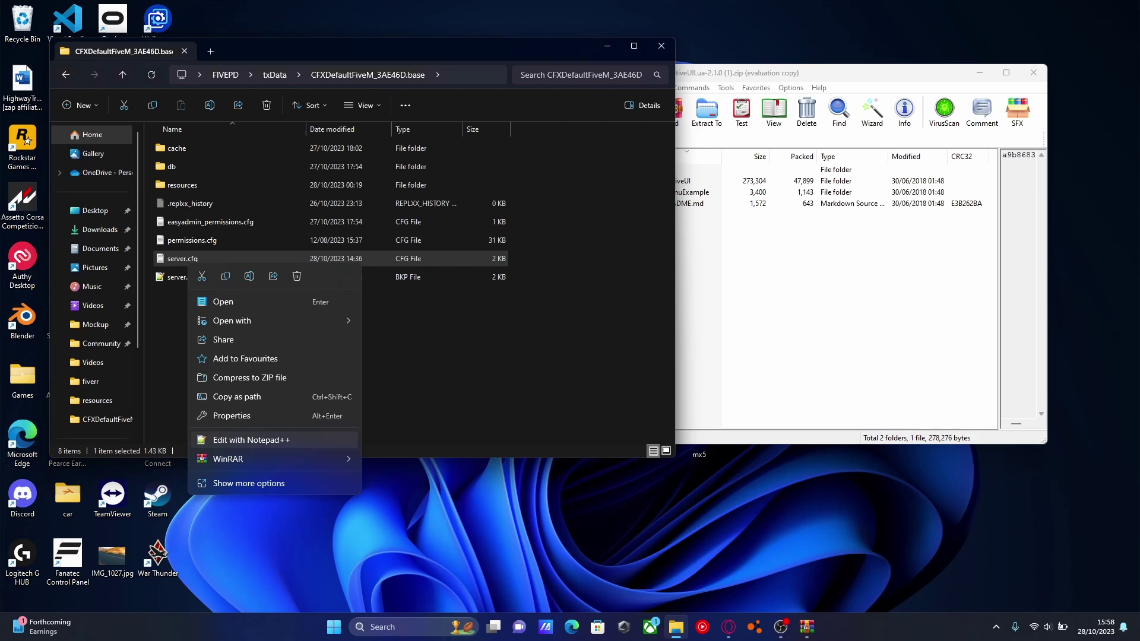
{"action": "left_click", "coordinate": [249, 440]}
{"action": "left_click_drag", "start_coordinate": [565, 44], "coordinate": [357, 99]}
{"action": "left_click", "coordinate": [831, 261]}
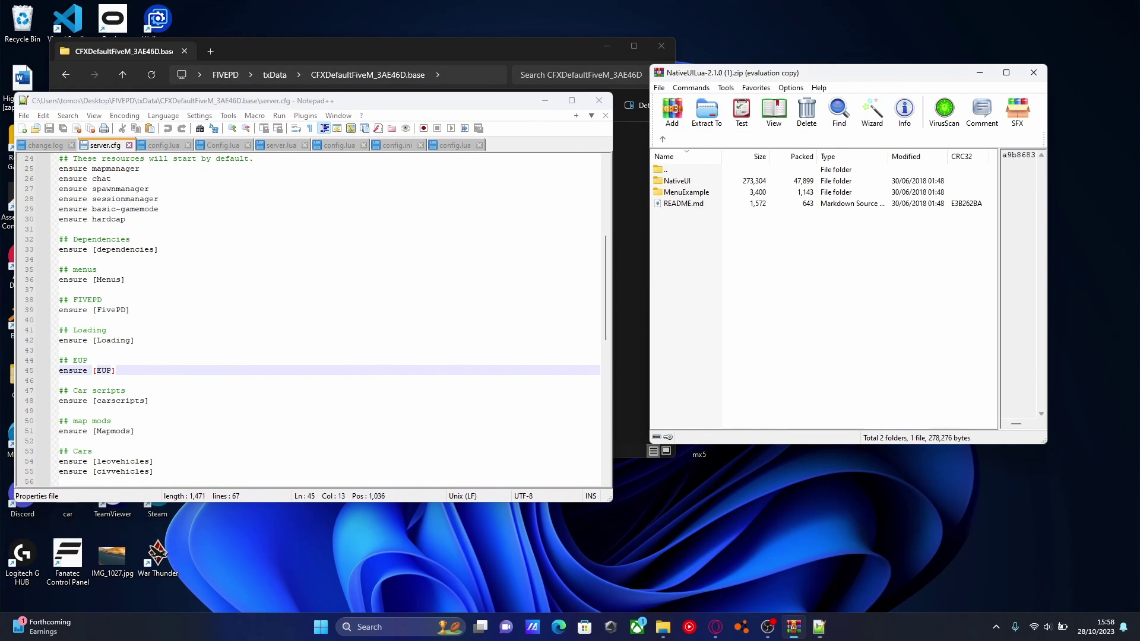
{"action": "left_click", "coordinate": [1033, 72]}
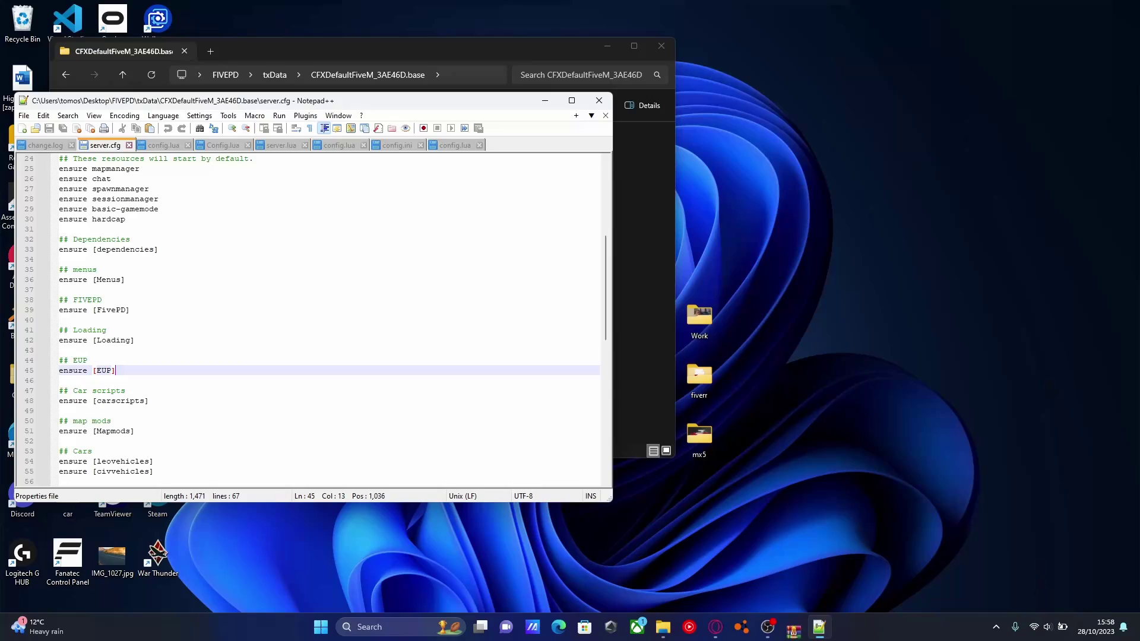
- Switch to the browser's Emergency Uniform Pack forum thread and open the MEGA download under EUP 8.0 MENU (Update 3.7)
{"action": "left_click", "coordinate": [729, 627]}
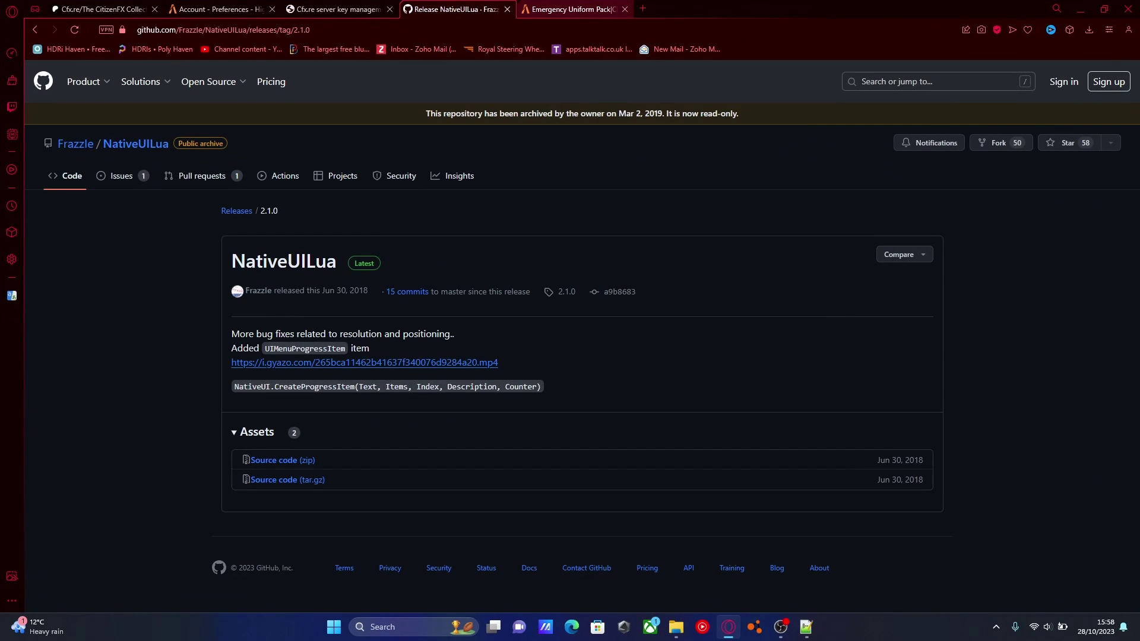
{"action": "left_click", "coordinate": [573, 9]}
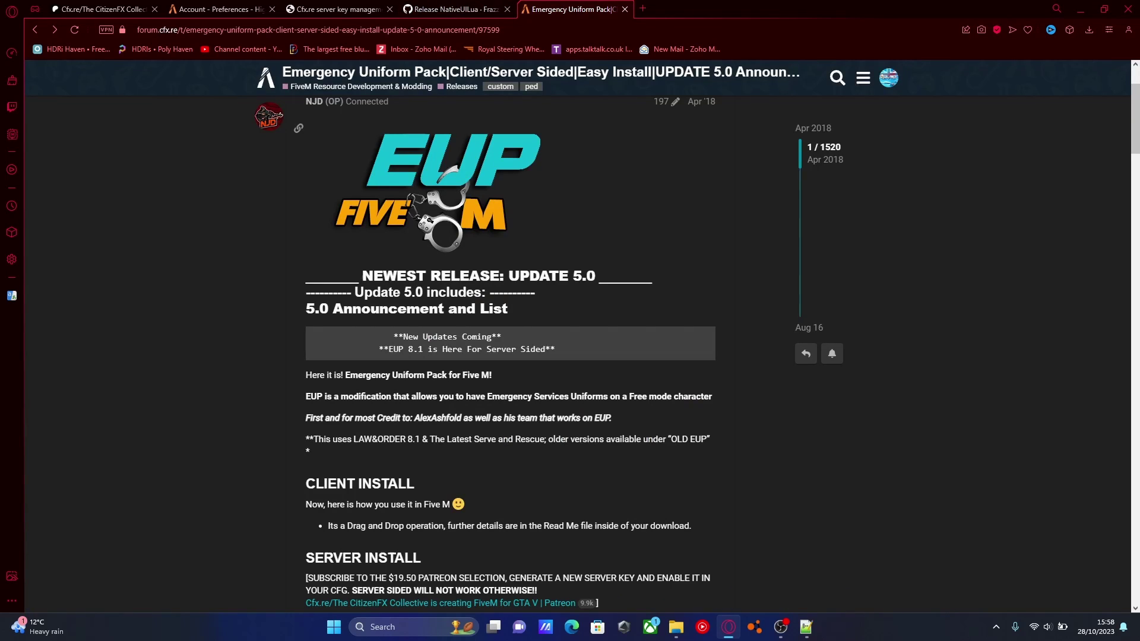
{"action": "scroll", "coordinate": [511, 357], "scroll_direction": "down", "scroll_amount": 10}
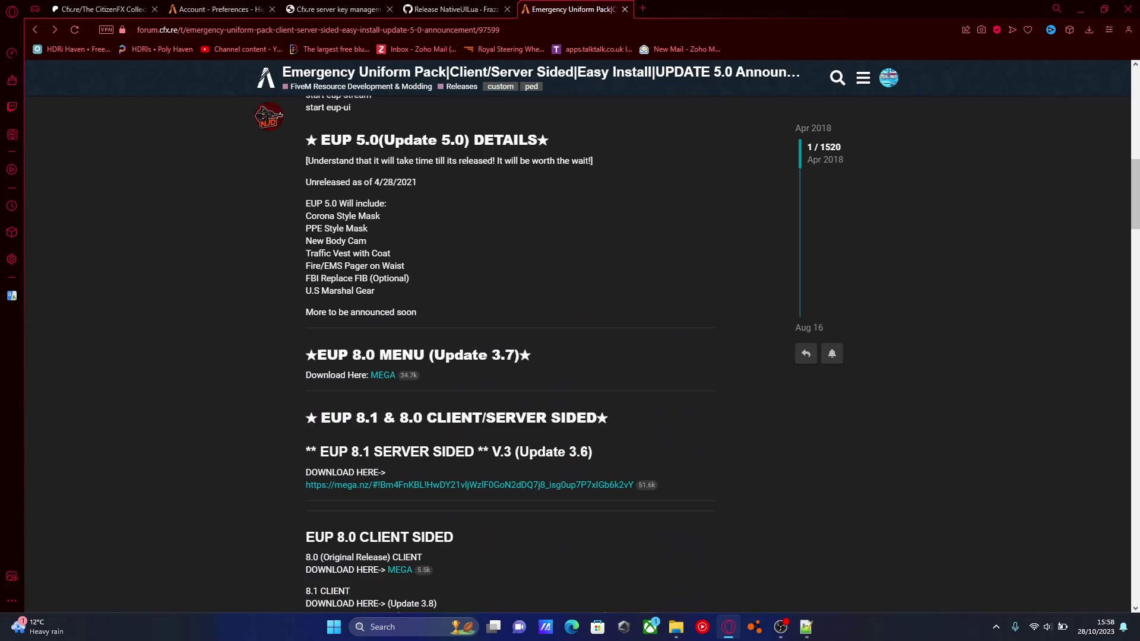
{"action": "scroll", "coordinate": [510, 356], "scroll_direction": "down", "scroll_amount": 3}
{"action": "scroll", "coordinate": [511, 356], "scroll_direction": "up", "scroll_amount": 1}
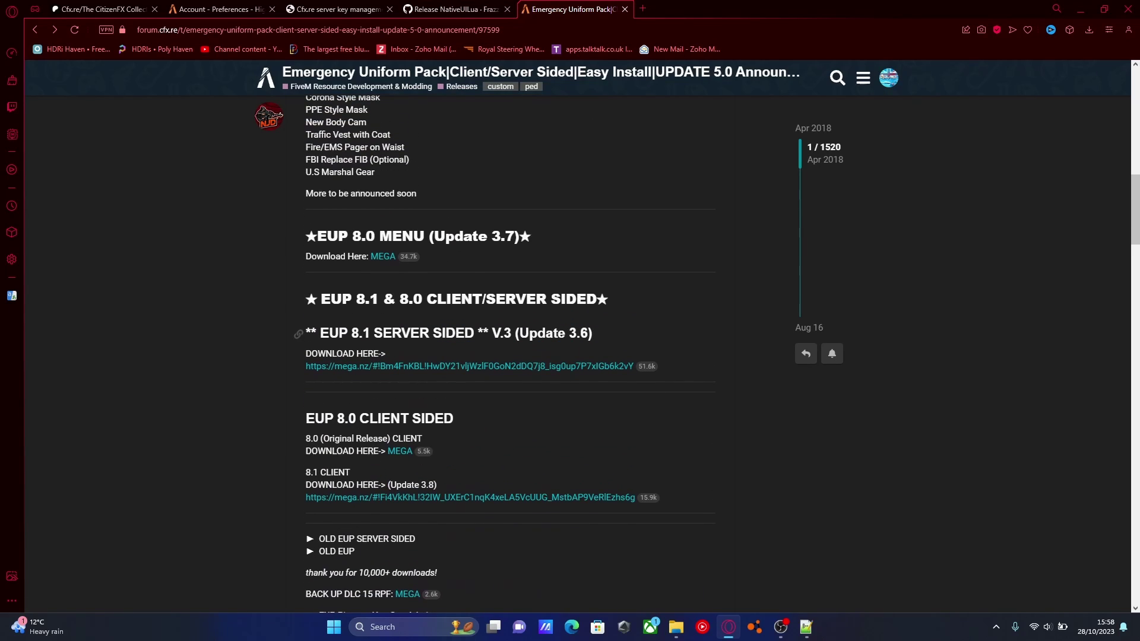
{"action": "scroll", "coordinate": [511, 356], "scroll_direction": "up", "scroll_amount": 2}
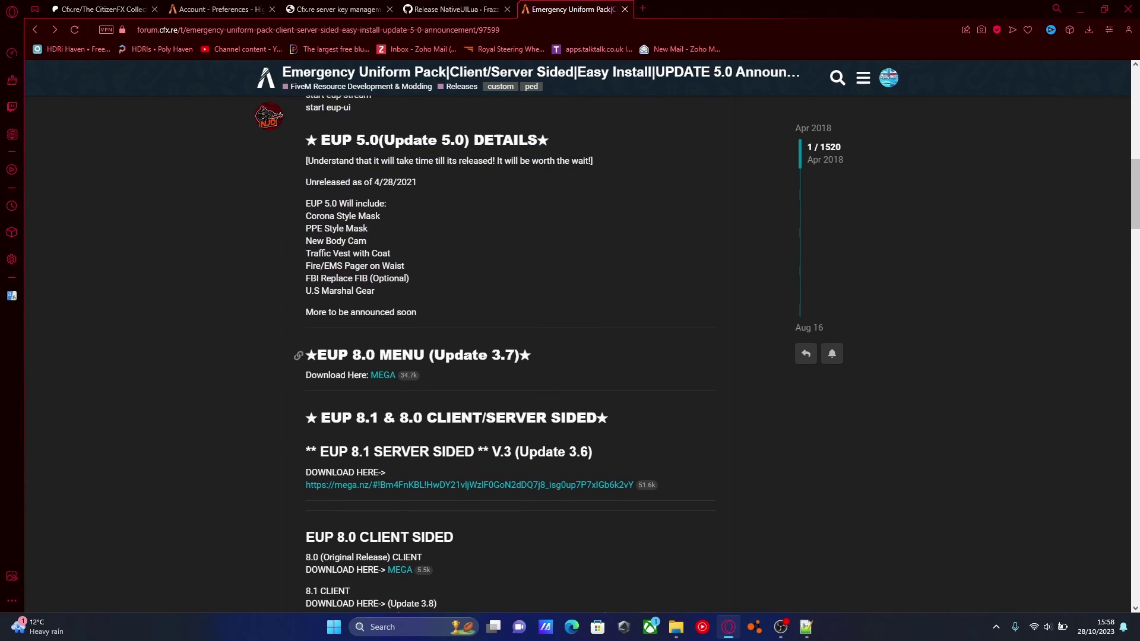
{"action": "left_click_drag", "start_coordinate": [327, 355], "coordinate": [615, 355]}
{"action": "left_click", "coordinate": [616, 356]}
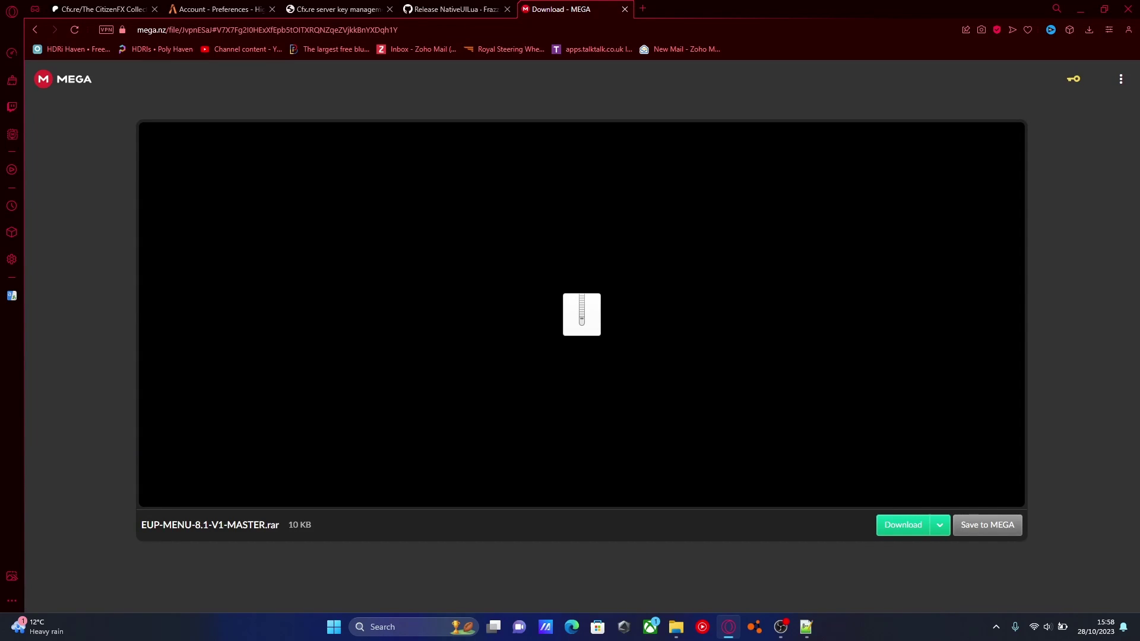
- Download EUP-MENU-8.1-V1-MASTER.rar from MEGA and open the archive
{"action": "left_click", "coordinate": [940, 526]}
{"action": "left_click", "coordinate": [903, 526]}
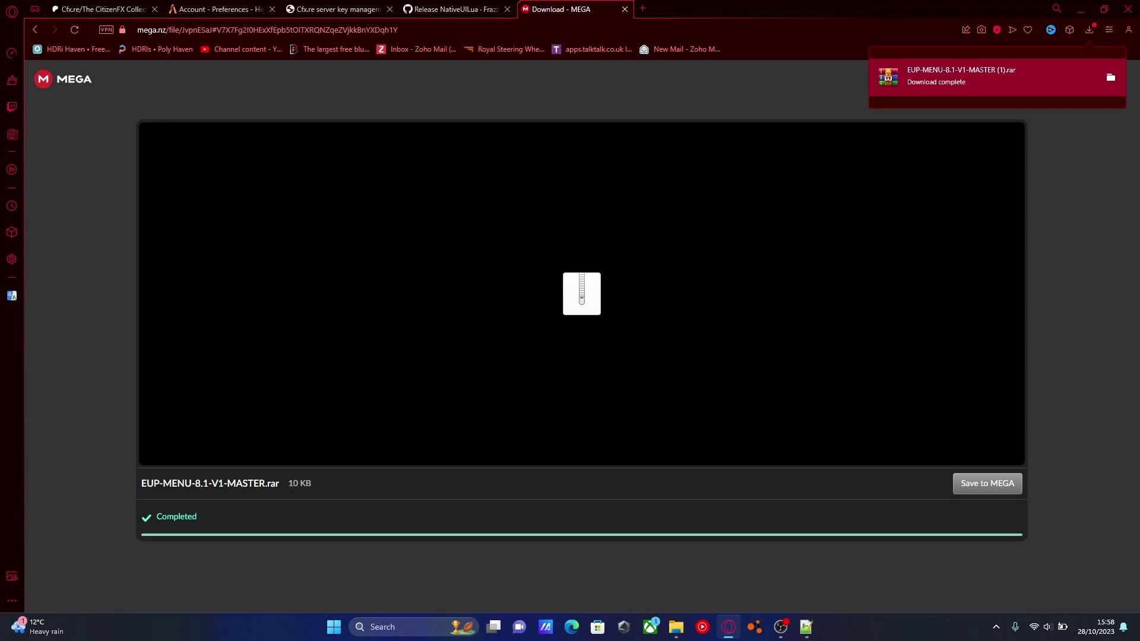
{"action": "left_click", "coordinate": [1021, 79]}
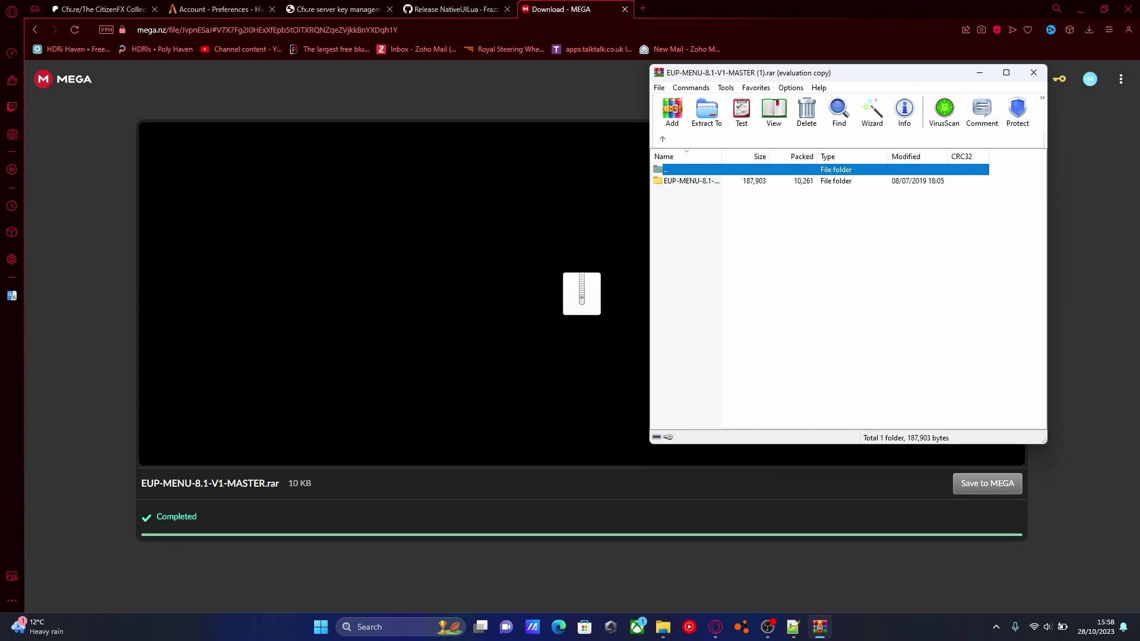
- Download EUP 3.6(8.1)SUP.rar from the thread's EUP 8.1 server-sided link, open it over the desktop and dismiss the WinRAR license notice
{"action": "left_click", "coordinate": [35, 30]}
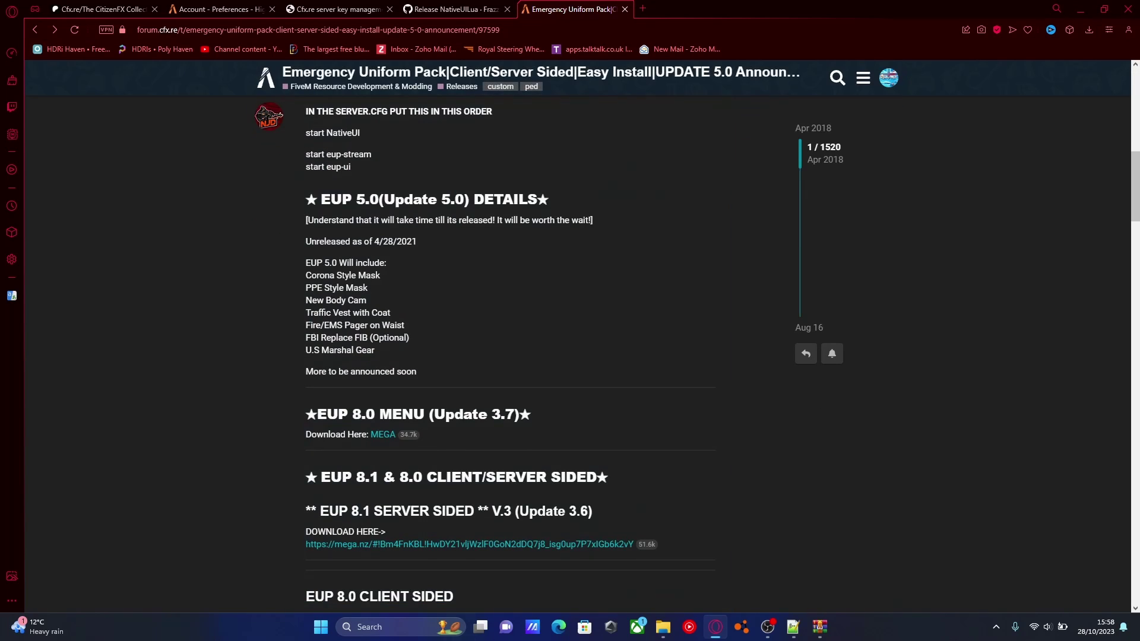
{"action": "scroll", "coordinate": [298, 177], "scroll_direction": "down", "scroll_amount": 4}
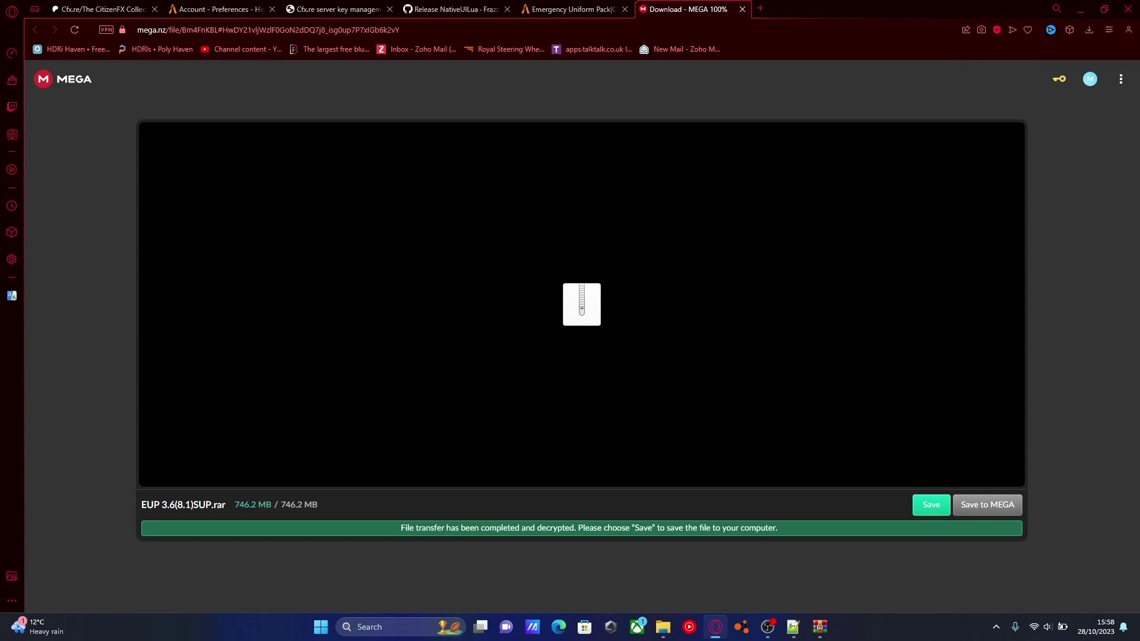
{"action": "left_click", "coordinate": [931, 504]}
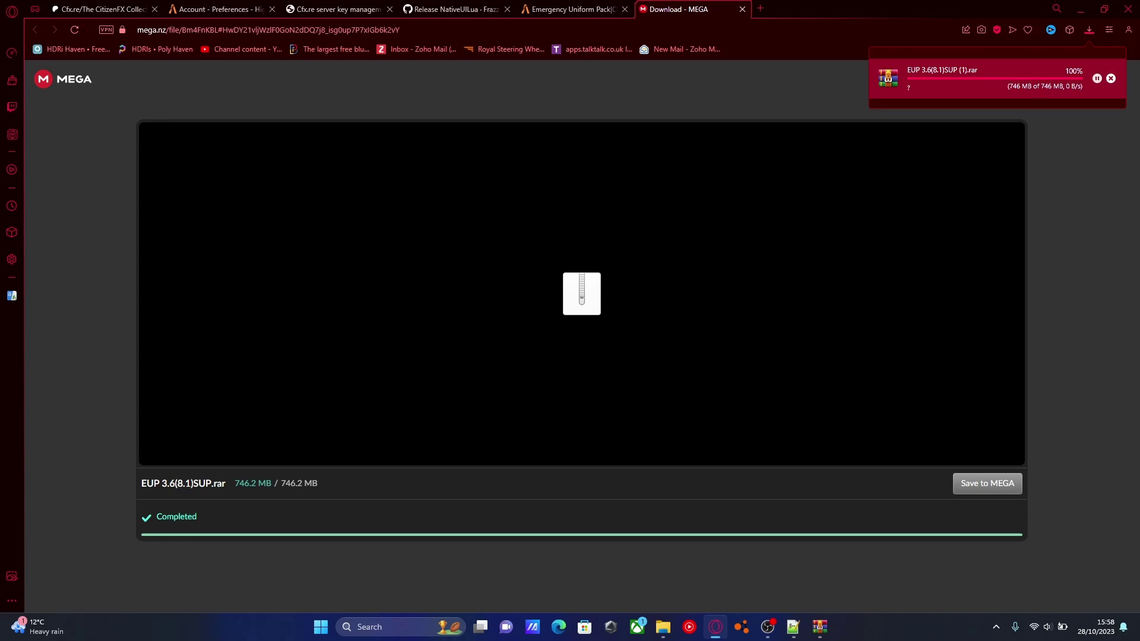
{"action": "left_click", "coordinate": [981, 88]}
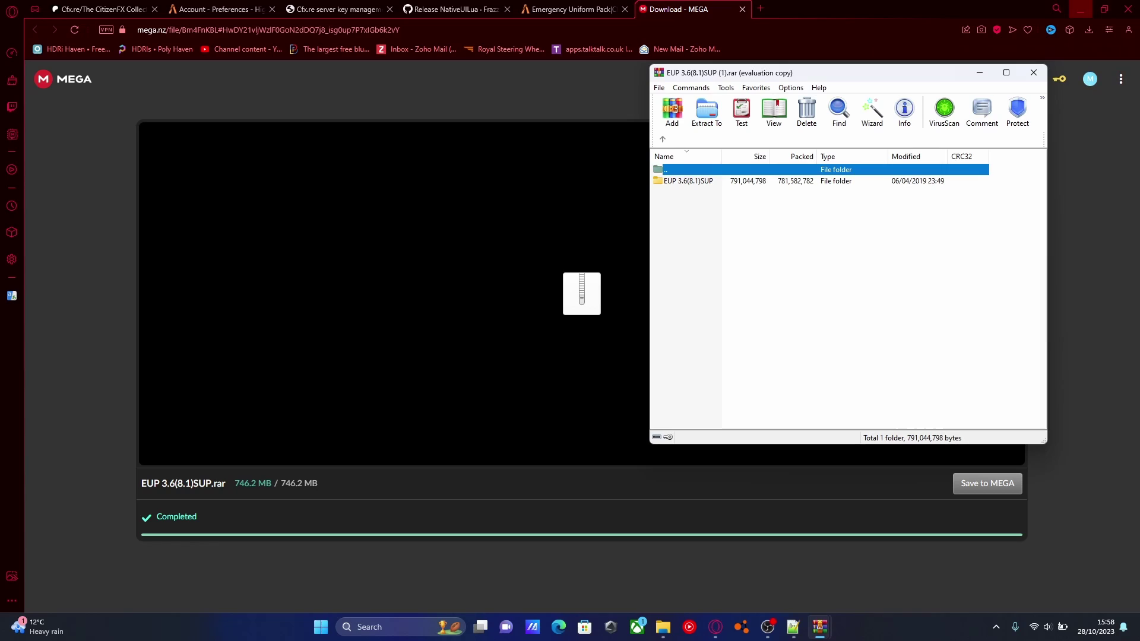
{"action": "left_click", "coordinate": [1080, 10]}
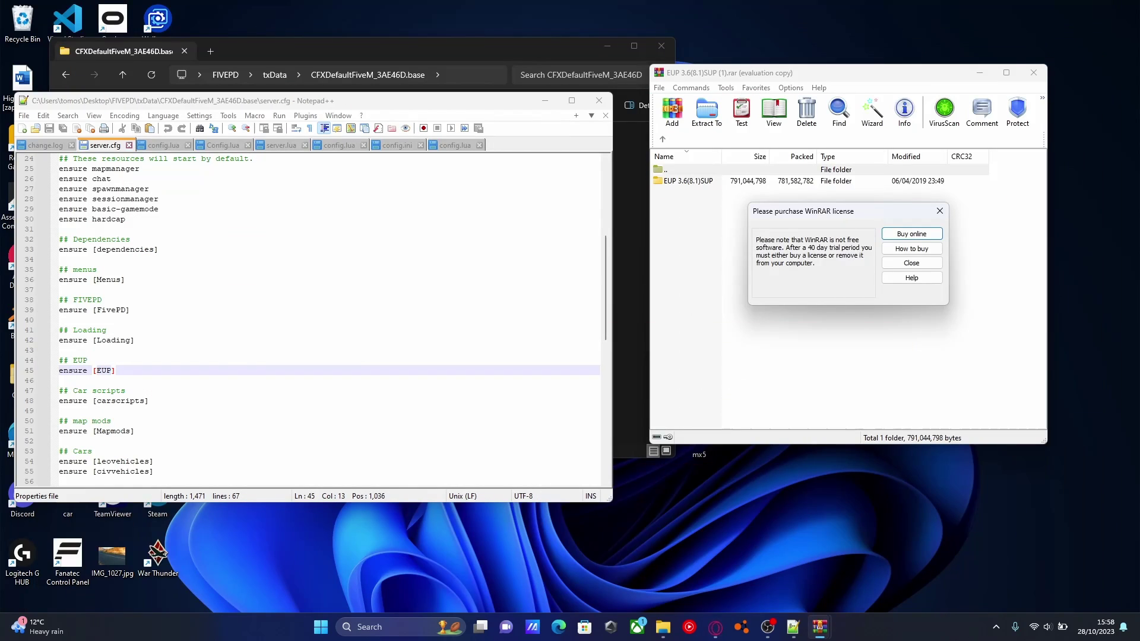
{"action": "left_click", "coordinate": [940, 211]}
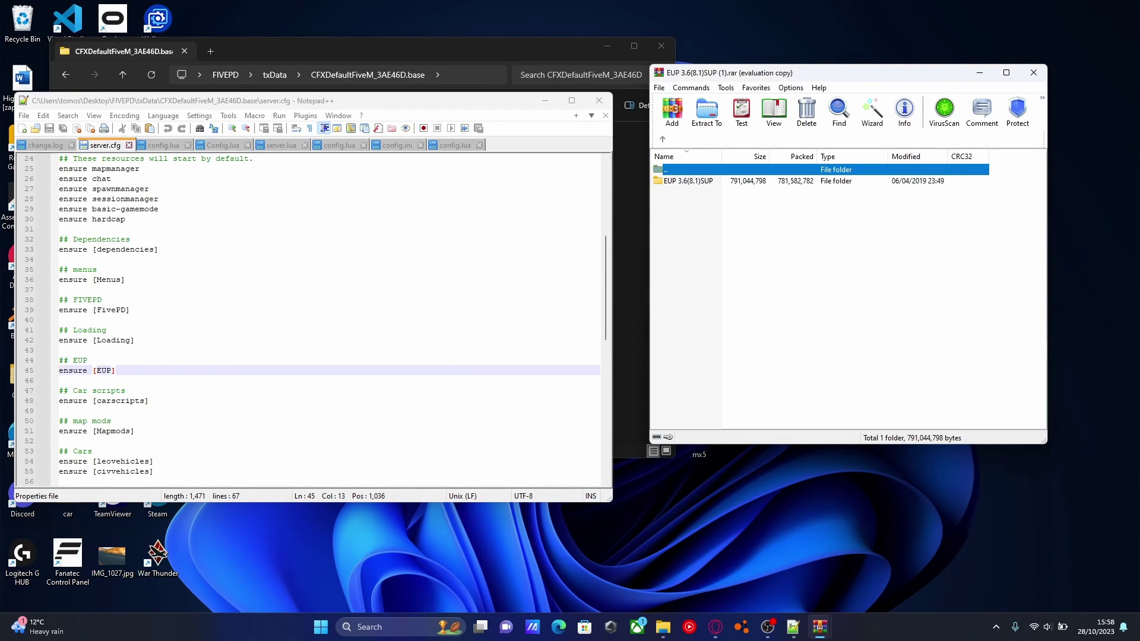
- Open the [EUP] folder inside the server's resources and bring the EUP 3.6(8.1)SUP archive to the front beside it
{"action": "left_click", "coordinate": [452, 53]}
{"action": "double_click", "coordinate": [182, 184]}
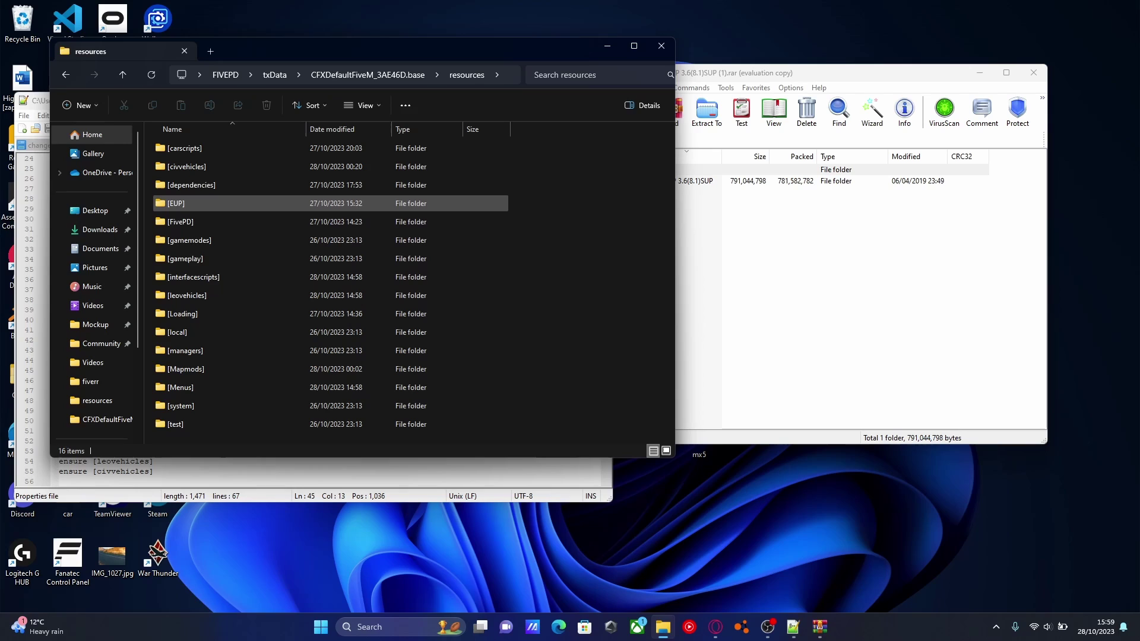
{"action": "mouse_move", "coordinate": [175, 205]}
{"action": "double_click", "coordinate": [175, 203]}
{"action": "left_click", "coordinate": [826, 267]}
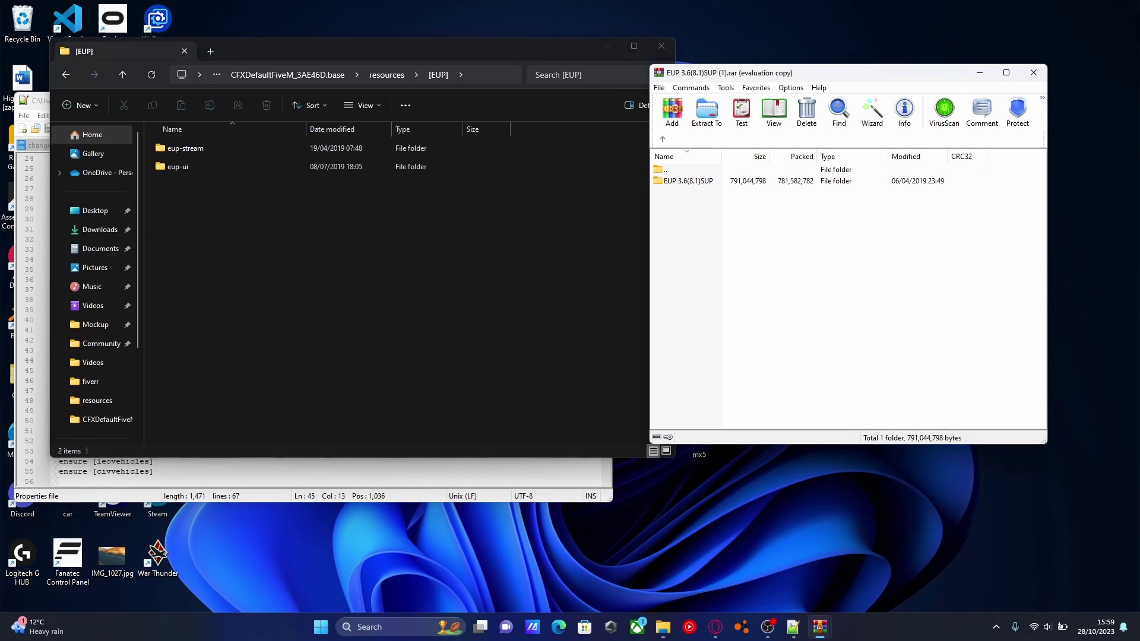
- Open the EUP 3.6(8.1)SUP folder in its archive, select the eup-stream folder inside, and close the archive
{"action": "left_click_drag", "start_coordinate": [743, 72], "coordinate": [744, 89]}
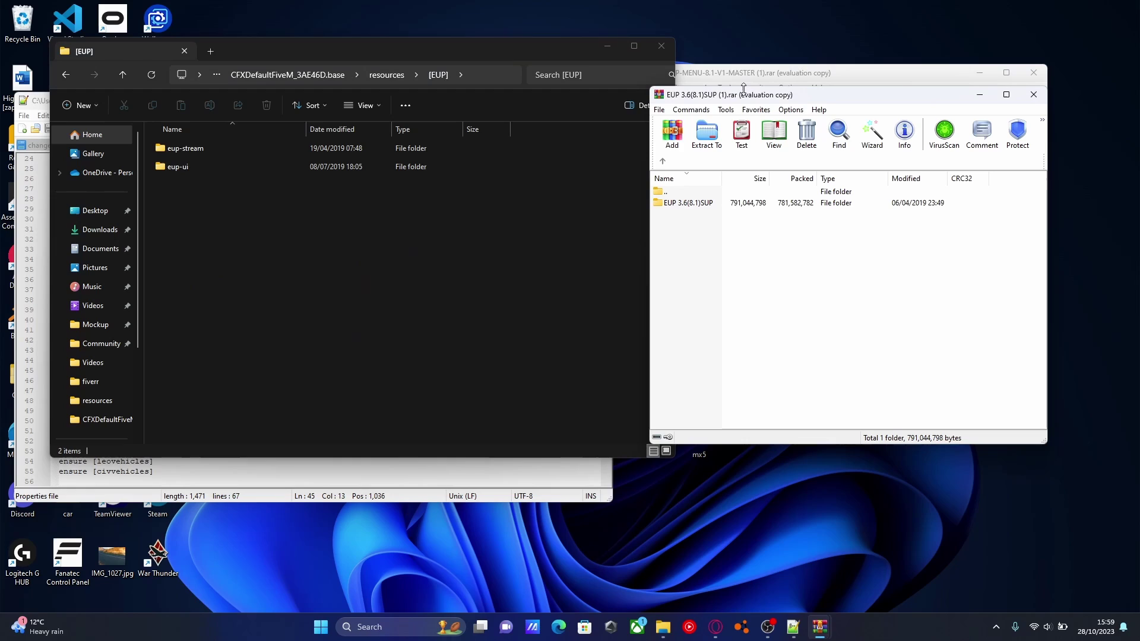
{"action": "double_click", "coordinate": [689, 203]}
{"action": "left_click", "coordinate": [826, 285]}
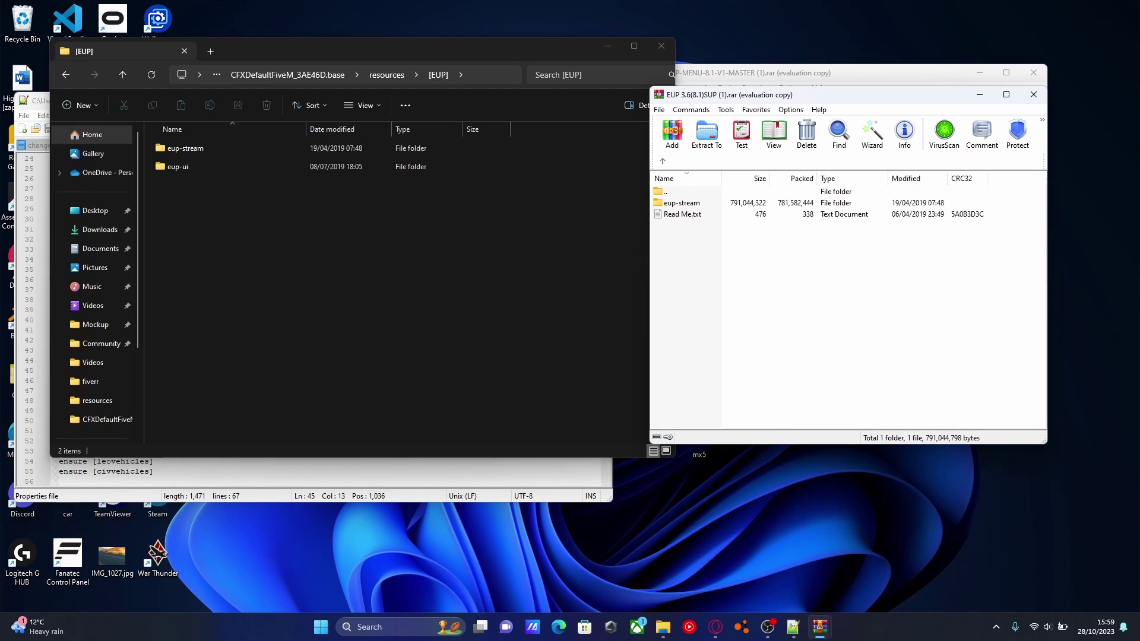
{"action": "left_click", "coordinate": [682, 203]}
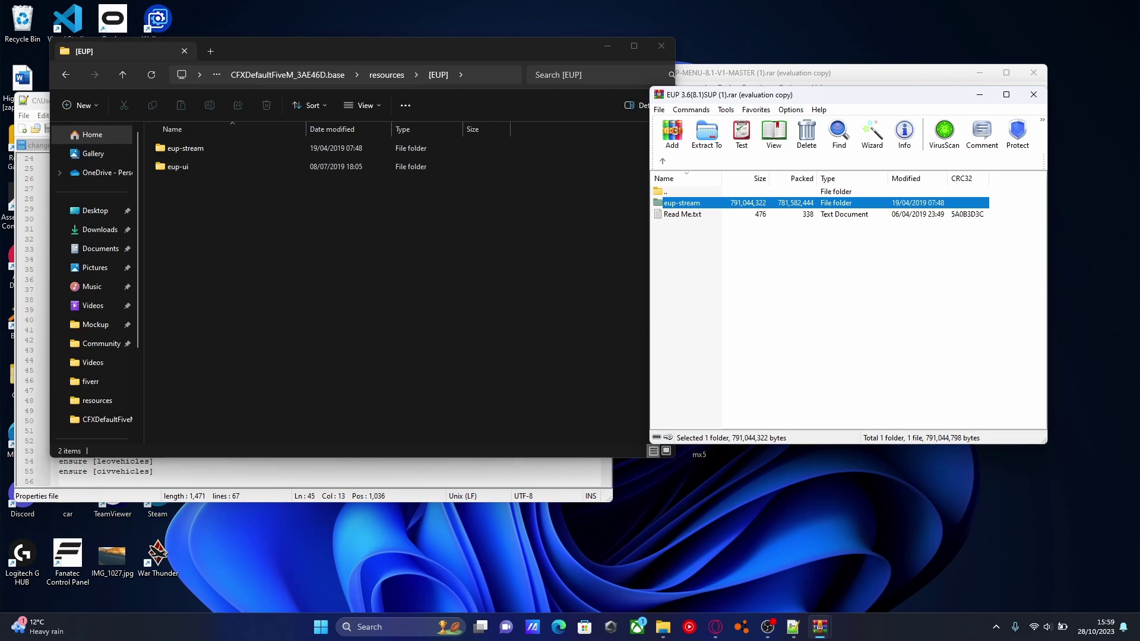
{"action": "left_click", "coordinate": [1033, 94]}
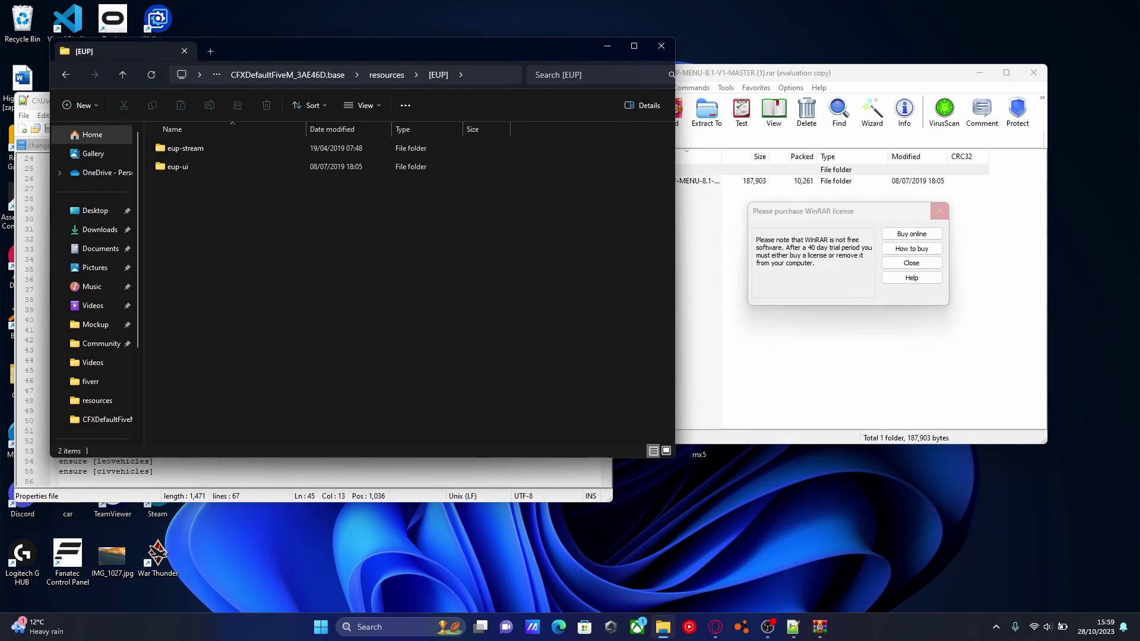
- Dismiss the WinRAR license notice, select the eup-ui folder inside the EUP-MENU-8.1 archive's folder, and close the archive
{"action": "left_click", "coordinate": [934, 211]}
{"action": "double_click", "coordinate": [691, 181]}
{"action": "left_click", "coordinate": [772, 256]}
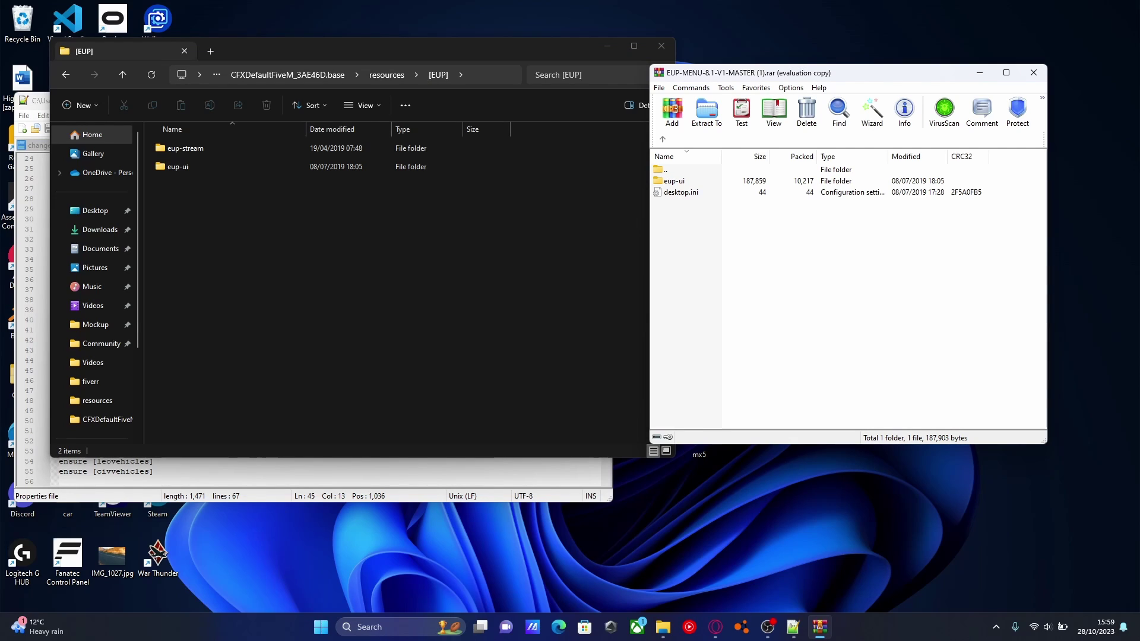
{"action": "left_click", "coordinate": [675, 181]}
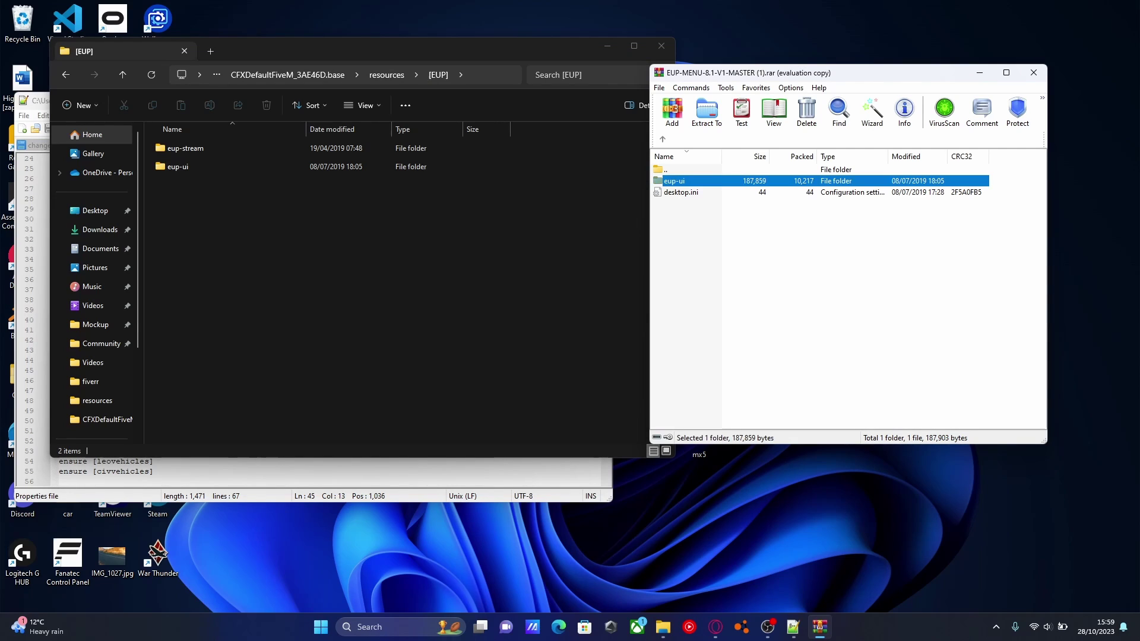
{"action": "left_click", "coordinate": [1034, 72]}
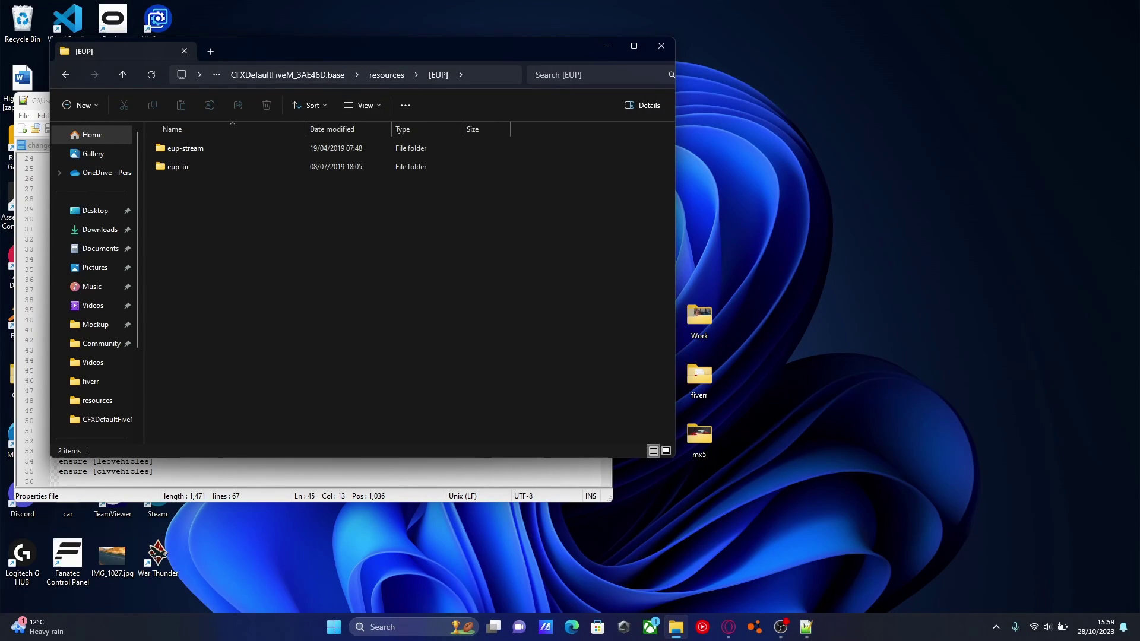
- Go up to the resources folder, highlight the [EUP] folder's name, and bring up the EUP section of server.cfg
{"action": "left_click", "coordinate": [389, 75]}
{"action": "key", "text": "F2"}
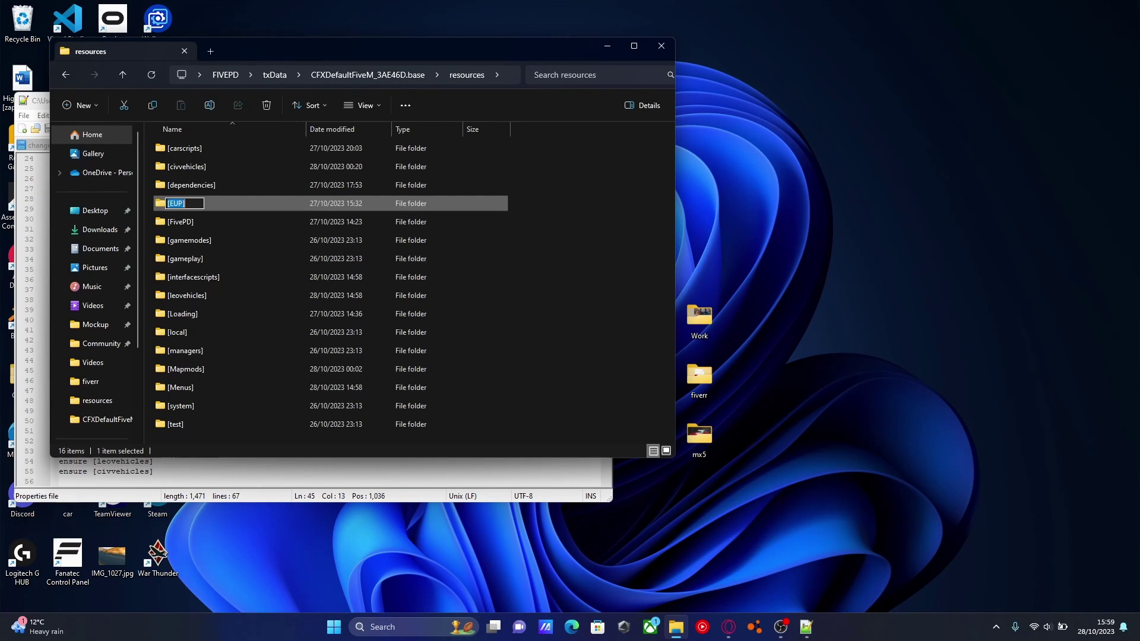
{"action": "left_click", "coordinate": [33, 230]}
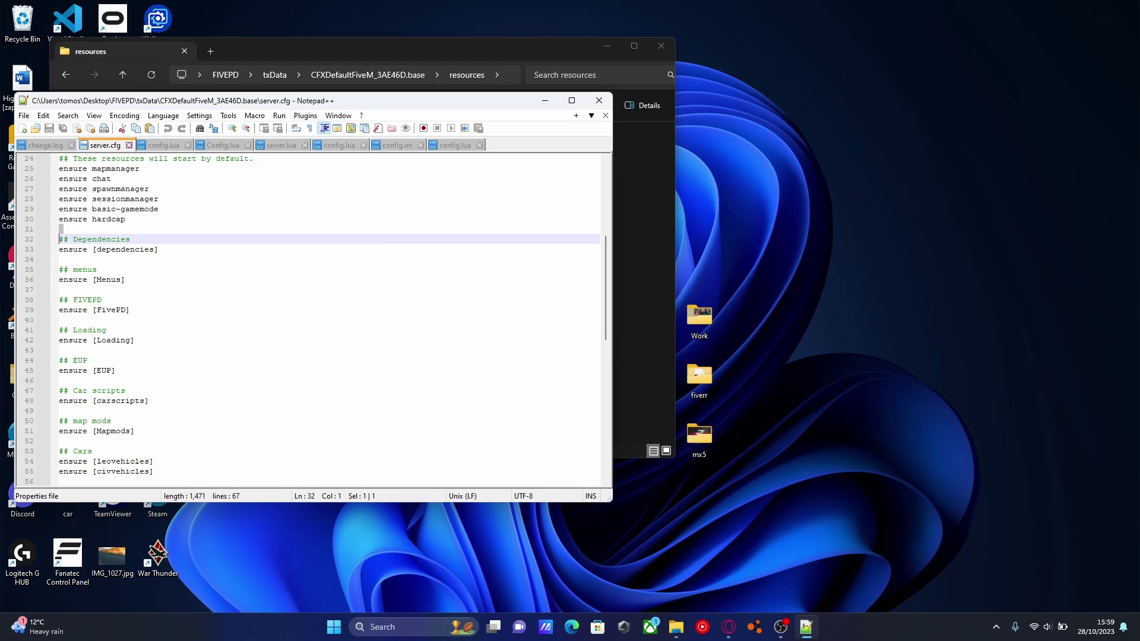
{"action": "scroll", "coordinate": [314, 315], "scroll_direction": "down", "scroll_amount": 1}
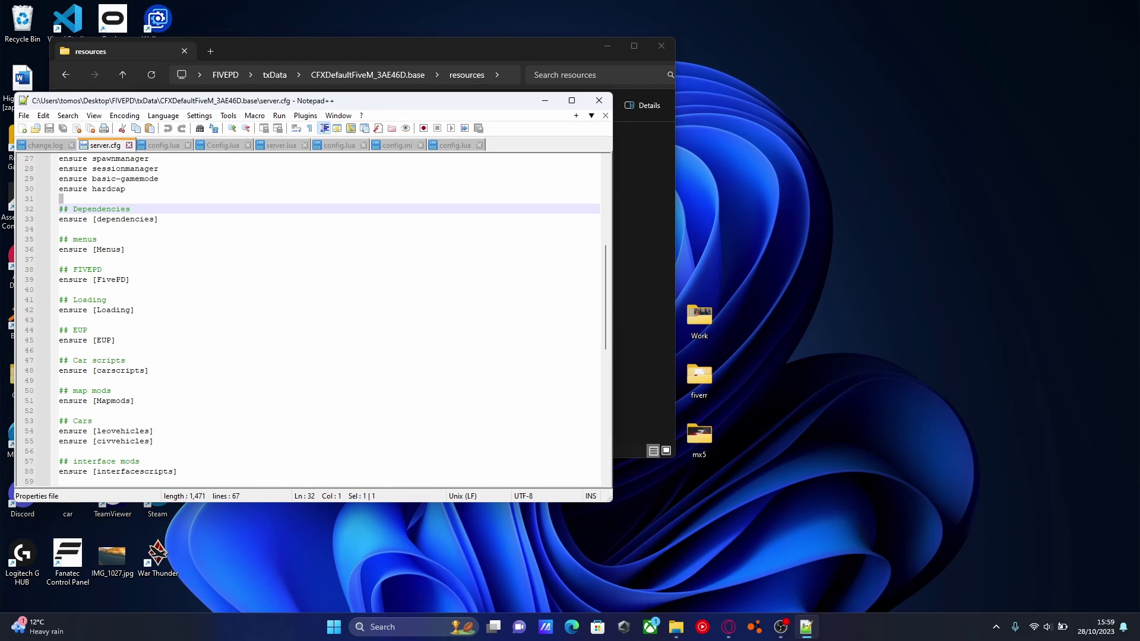
{"action": "left_click", "coordinate": [88, 330]}
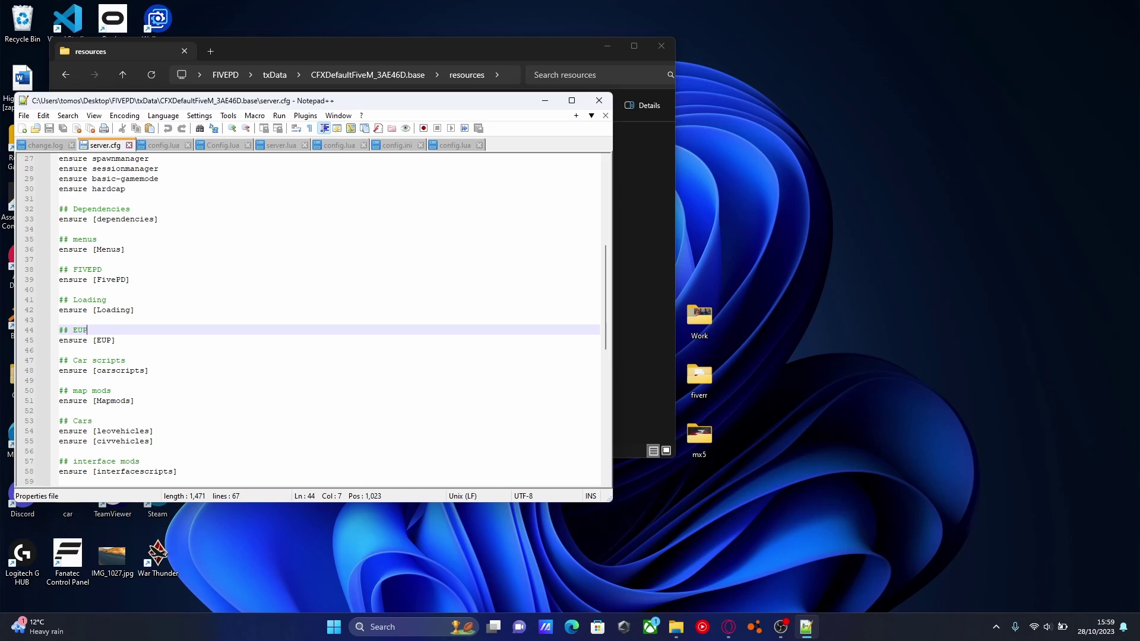
- Try adding a second "ensure [EUP]" line below the existing one in server.cfg and remove it again
{"action": "left_click", "coordinate": [116, 340]}
{"action": "key", "text": "Return"}
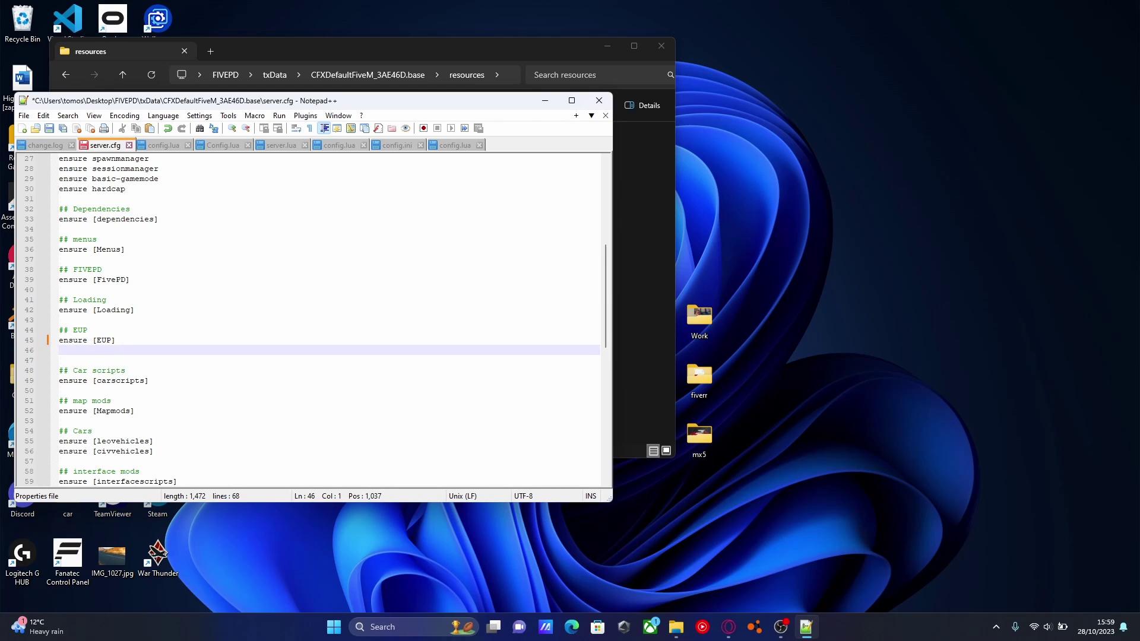
{"action": "type", "text": "ensure [EUP]"}
{"action": "left_click_drag", "start_coordinate": [117, 350], "coordinate": [59, 350]}
{"action": "key", "text": "BackSpace"}
{"action": "key", "text": "BackSpace"}
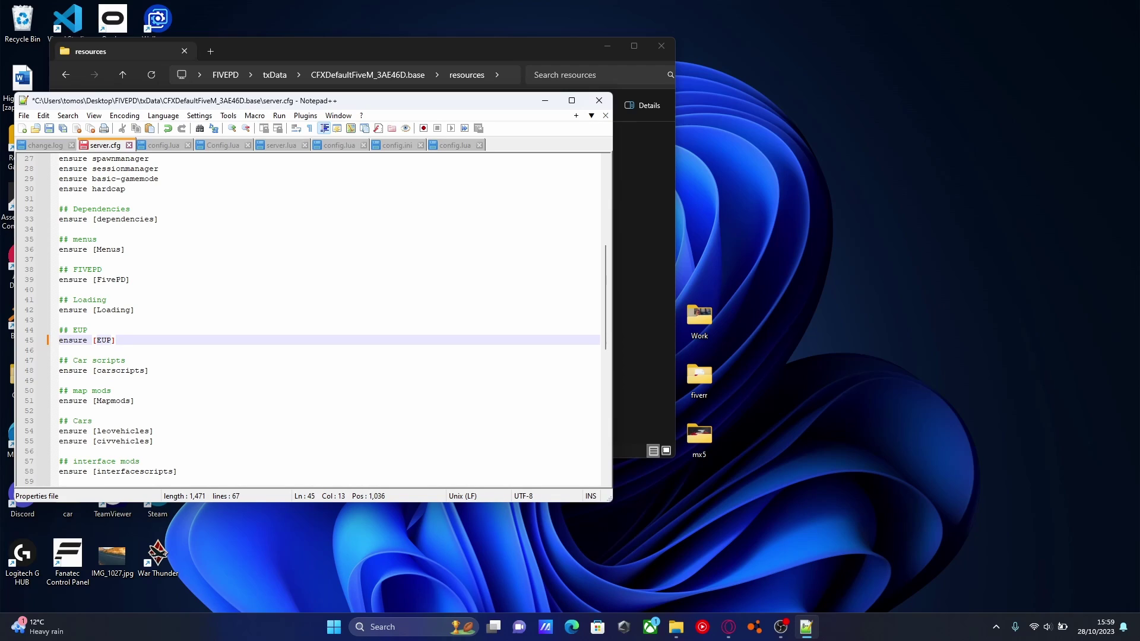
- Highlight the "## FIVEPD" comment line in server.cfg as an example of a section heading
{"action": "left_click_drag", "start_coordinate": [104, 270], "coordinate": [60, 260]}
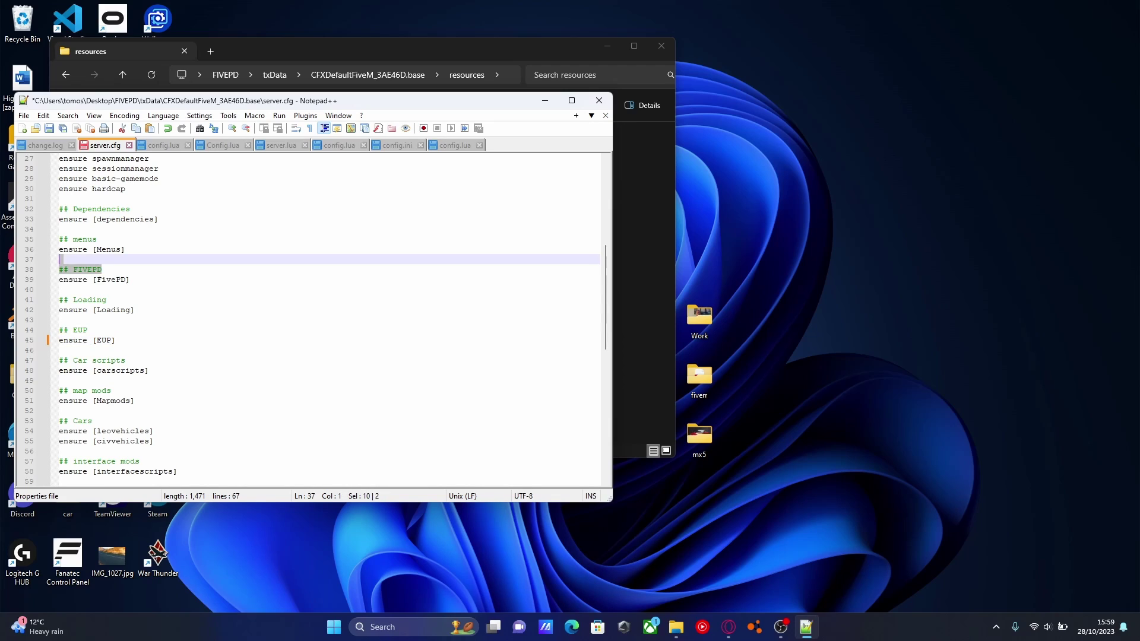
{"action": "left_click", "coordinate": [92, 270]}
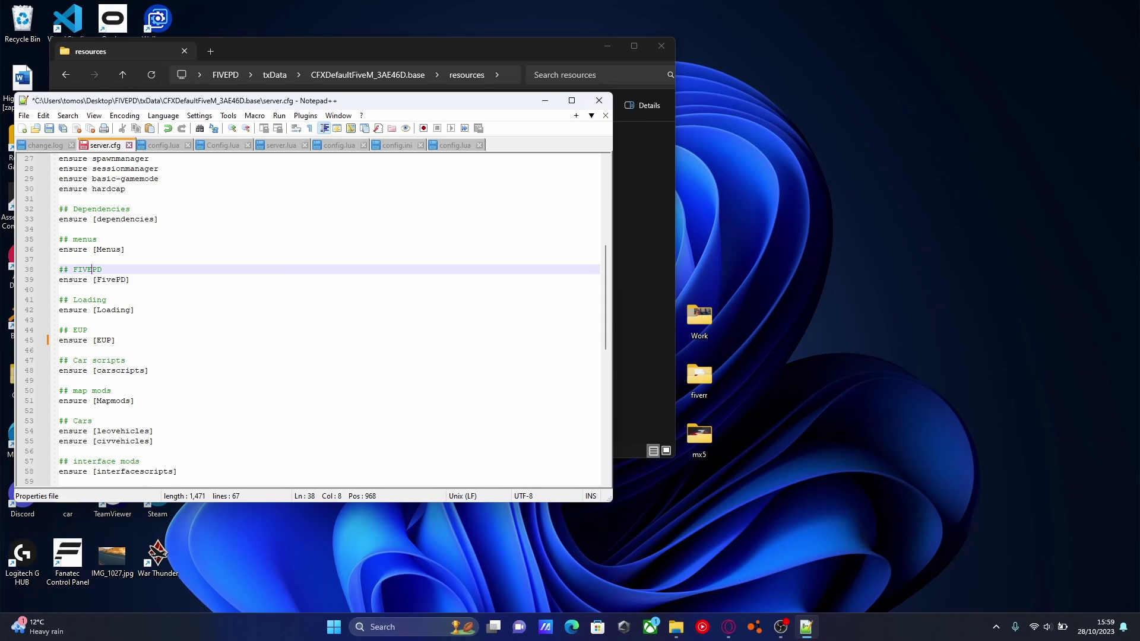
{"action": "left_click_drag", "start_coordinate": [103, 269], "coordinate": [63, 269]}
{"action": "left_click", "coordinate": [136, 309]}
{"action": "left_click", "coordinate": [103, 270]}
- Save and close server.cfg, and go to the FIVEPD folder
{"action": "key", "text": "ctrl+s"}
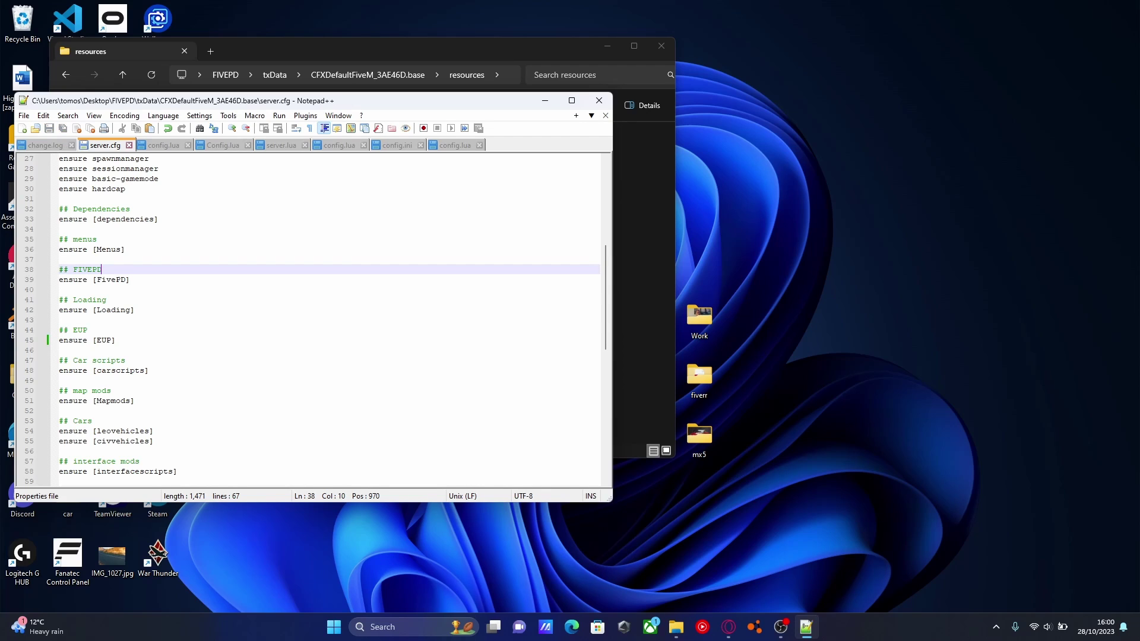
{"action": "left_click", "coordinate": [599, 100]}
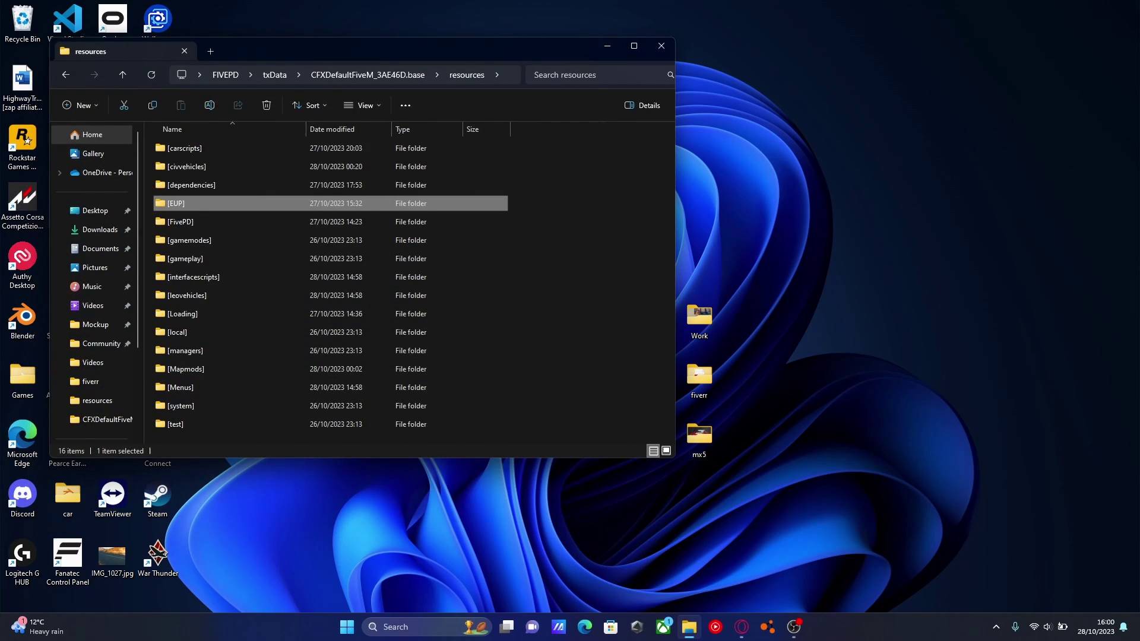
{"action": "left_click", "coordinate": [226, 75]}
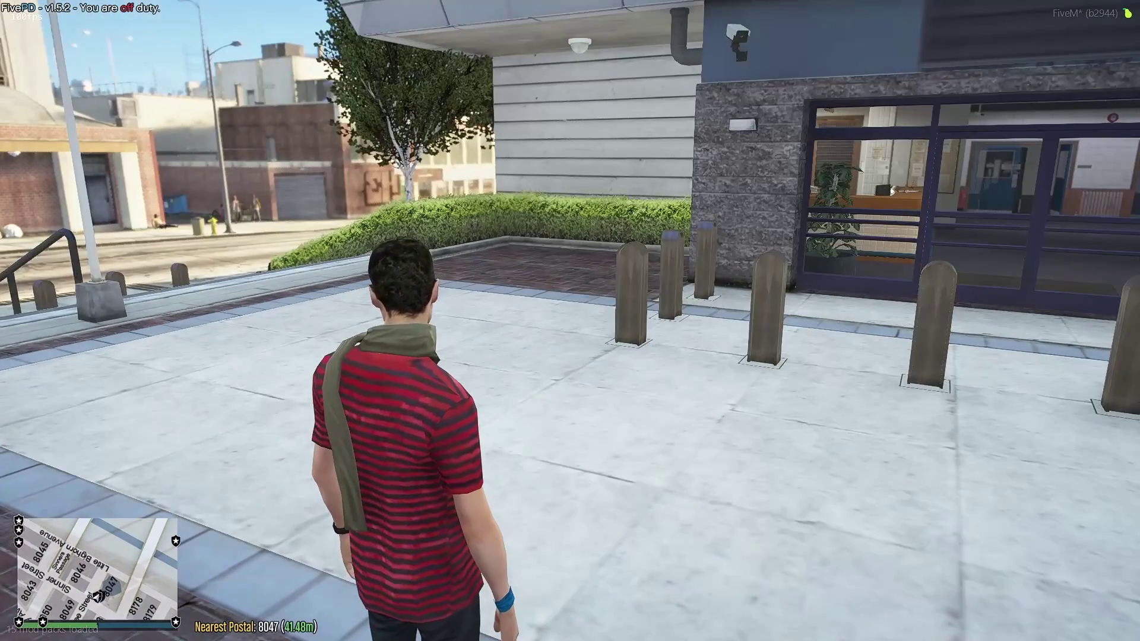
- Open the EUP FiveM outfit menu in game with the /eup chat command and look through its list of categories
{"action": "type", "text": "t/eup"}
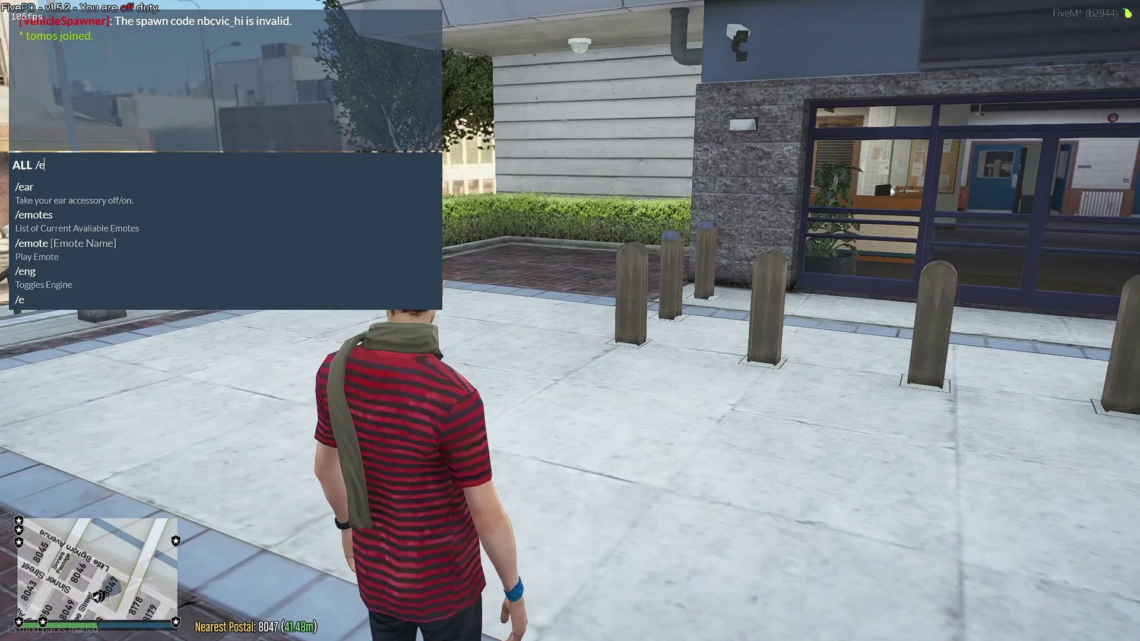
{"action": "key", "text": "Return"}
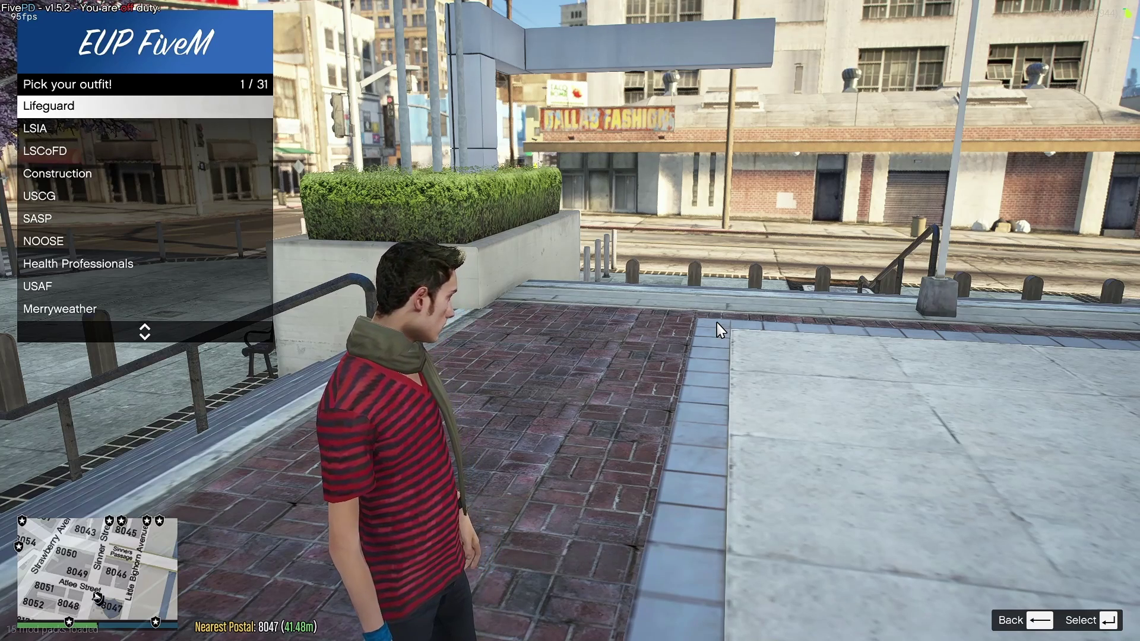
{"action": "key", "text": "Down"}
{"action": "key", "text": "Down"}
{"action": "key", "text": "Down"}
{"action": "key", "text": "Down"}
{"action": "key", "text": "Down"}
{"action": "key", "text": "Down"}
{"action": "key", "text": "Down"}
{"action": "key", "text": "Down"}
{"action": "key", "text": "Down"}
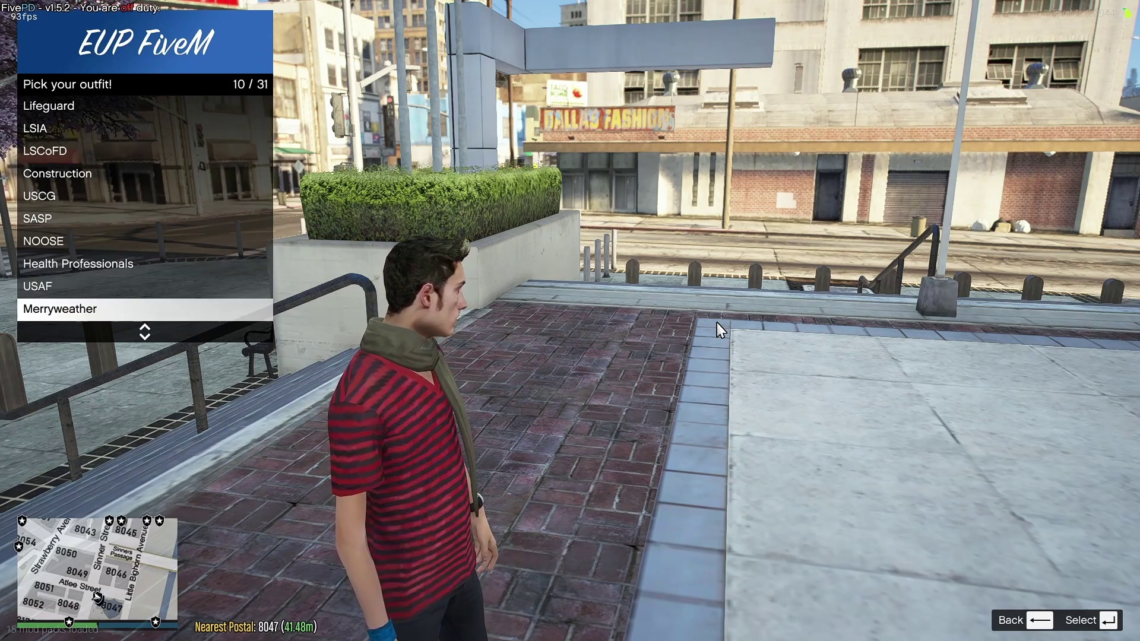
{"action": "key", "text": "Down"}
{"action": "key", "text": "Down"}
{"action": "key", "text": "Down"}
{"action": "key", "text": "Down"}
{"action": "key", "text": "Down"}
{"action": "key", "text": "Down"}
{"action": "key", "text": "Down"}
{"action": "key", "text": "Down"}
{"action": "key", "text": "Down"}
{"action": "key", "text": "Down"}
{"action": "key", "text": "Down"}
{"action": "key", "text": "Down"}
{"action": "key", "text": "Down"}
{"action": "key", "text": "Down"}
{"action": "key", "text": "Down"}
{"action": "key", "text": "Down"}
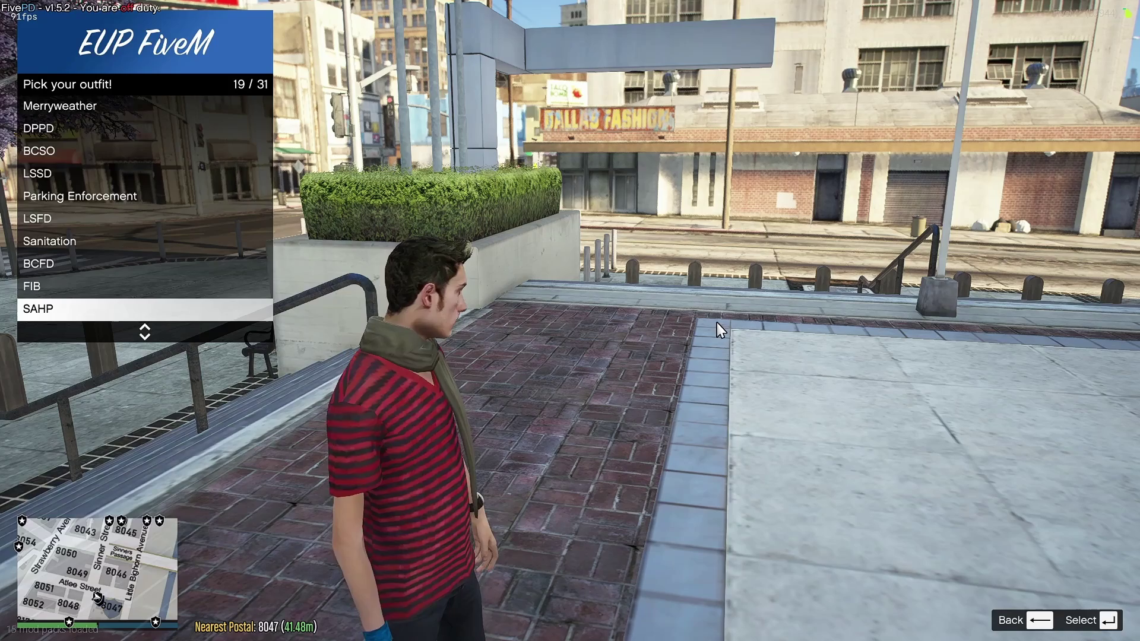
{"action": "key", "text": "Down"}
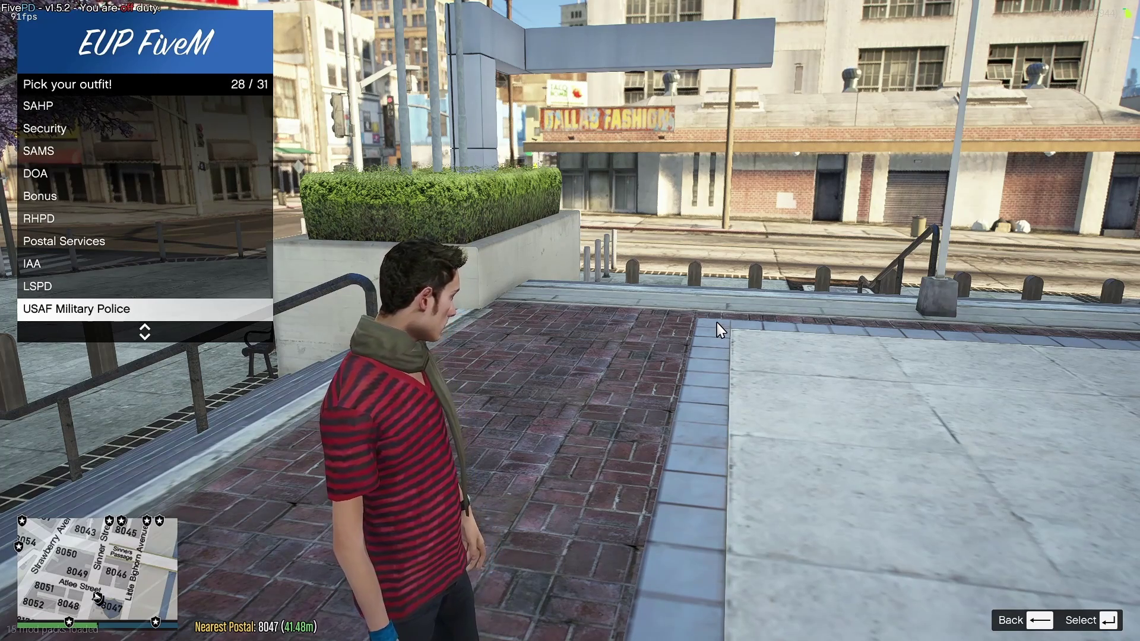
- Enter the LSPD outfit category and put on the Male LSPD Suit
{"action": "key", "text": "Up"}
{"action": "key", "text": "Return"}
{"action": "key", "text": "Return"}
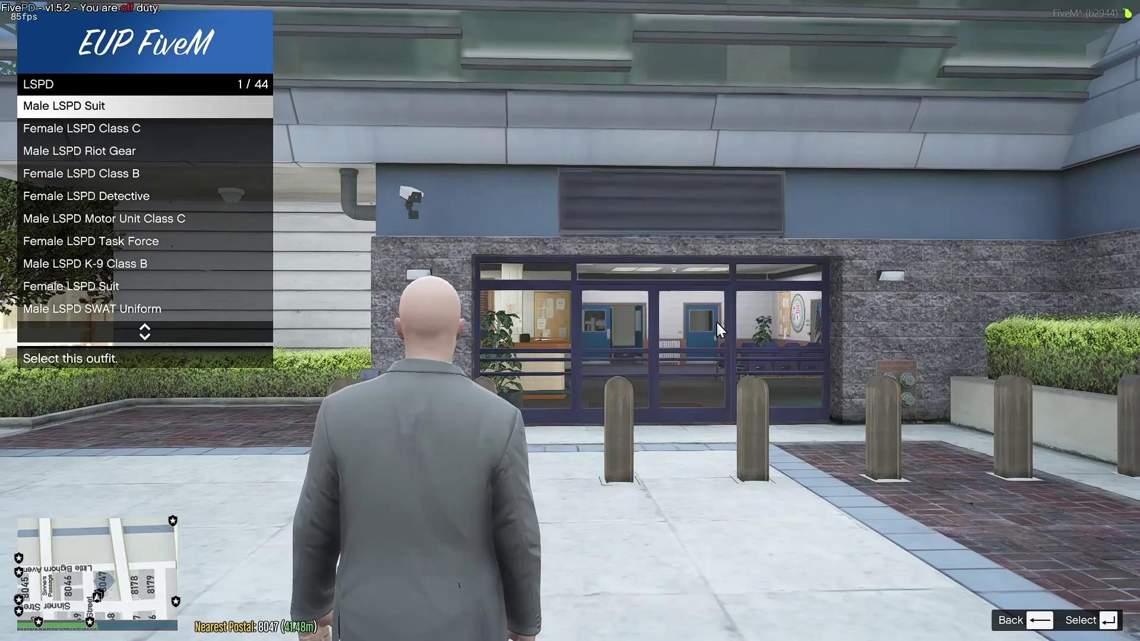
- Put the Male LSPD Winter Uniform on the character and close the EUP outfit menu
{"action": "key", "text": "Down"}
{"action": "key", "text": "Down"}
{"action": "key", "text": "Down"}
{"action": "key", "text": "Down"}
{"action": "key", "text": "Down"}
{"action": "key", "text": "Down"}
{"action": "key", "text": "Down"}
{"action": "key", "text": "Down"}
{"action": "key", "text": "Down"}
{"action": "key", "text": "Down"}
{"action": "key", "text": "Down"}
{"action": "key", "text": "Down"}
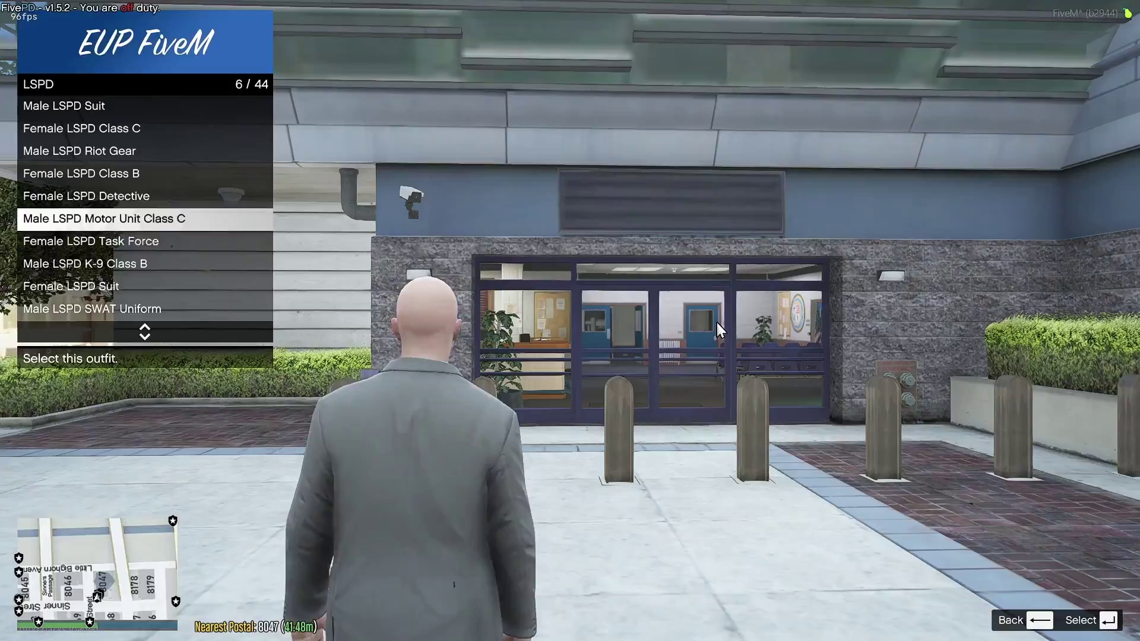
{"action": "key", "text": "Up"}
{"action": "key", "text": "Up"}
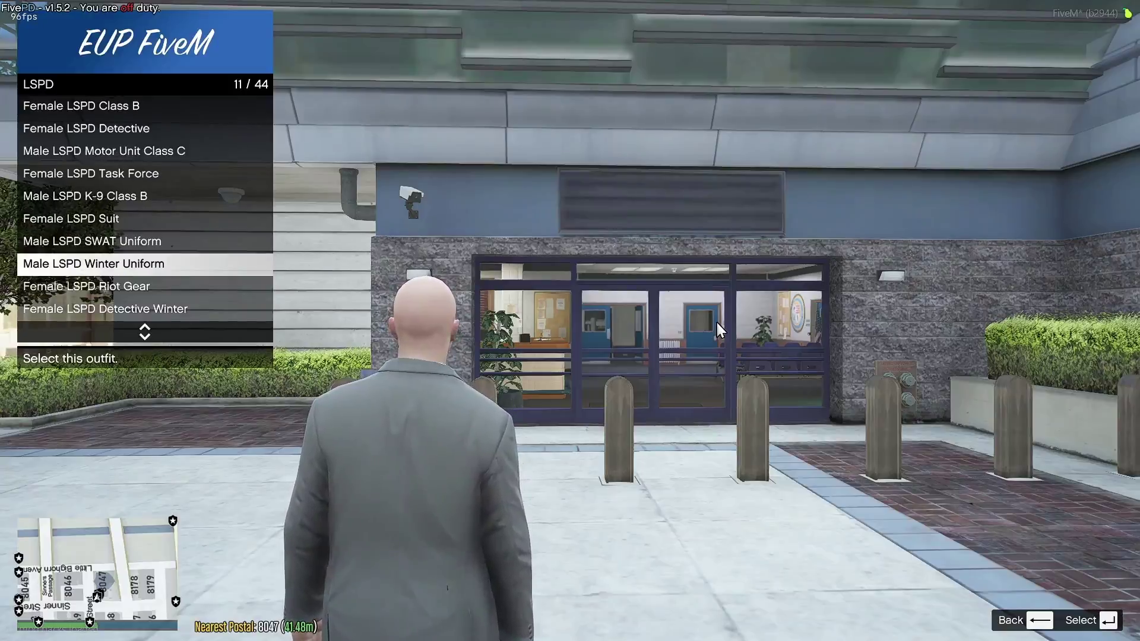
{"action": "key", "text": "Return"}
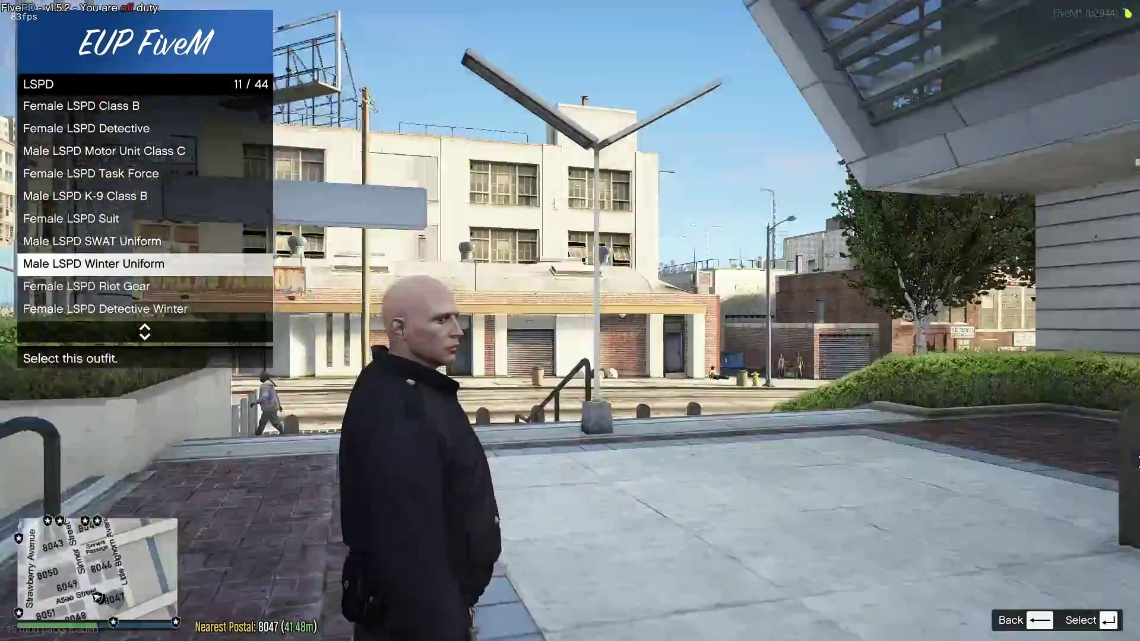
{"action": "key", "text": "BackSpace"}
{"action": "key", "text": "BackSpace"}
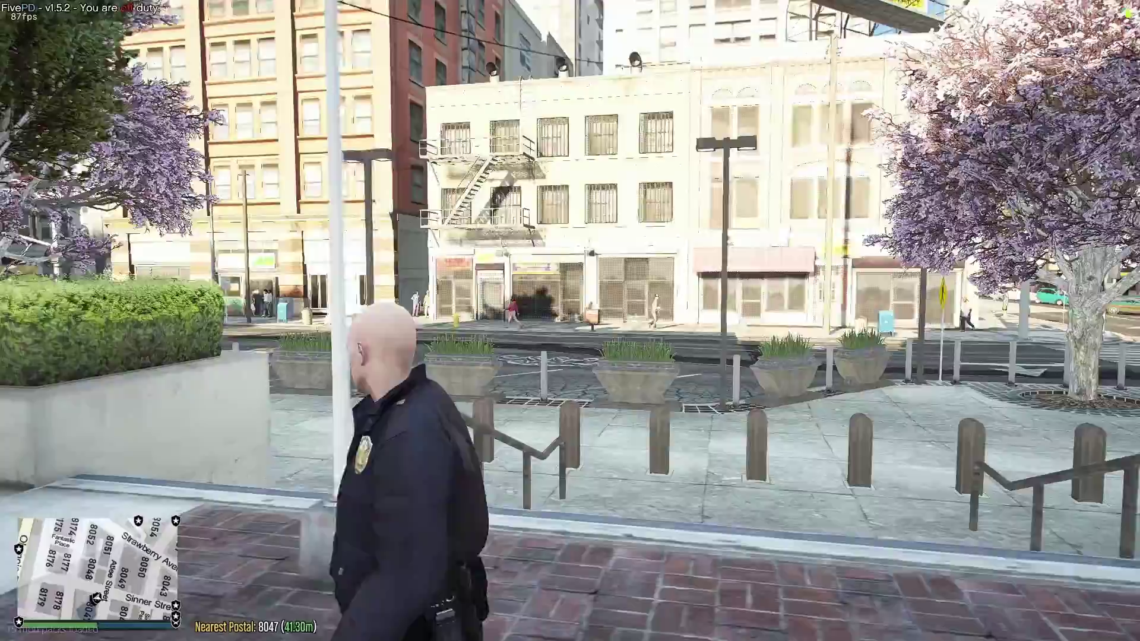
- Walk the character down to the sidewalk and open MP Ped Customization under vMenu's Player Related Options
{"action": "key", "text": "w"}
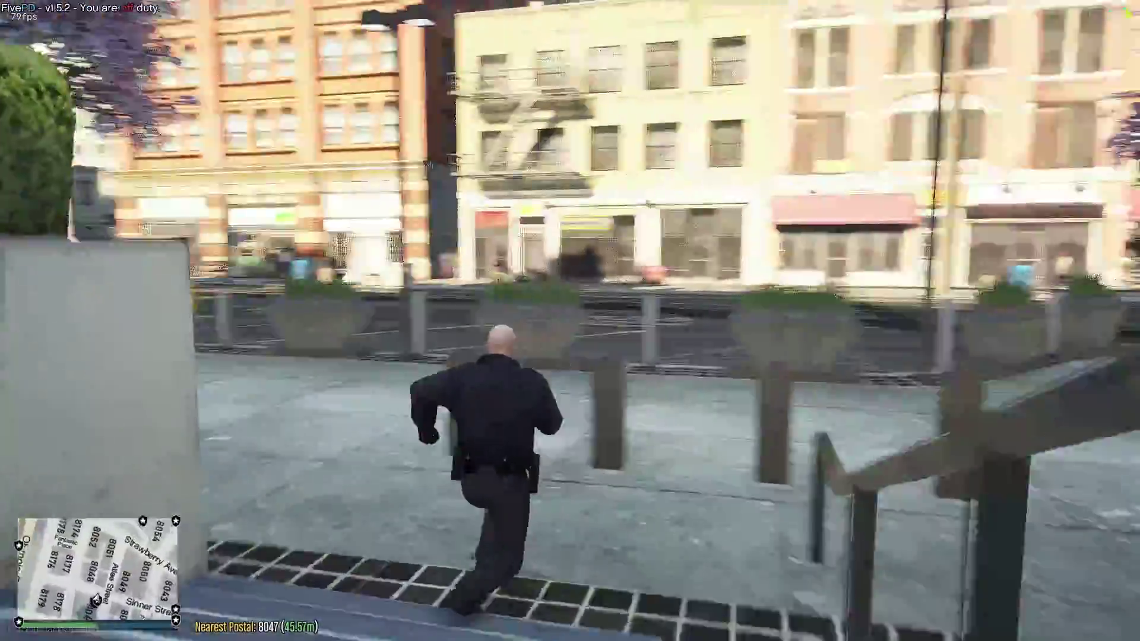
{"action": "key", "text": "w"}
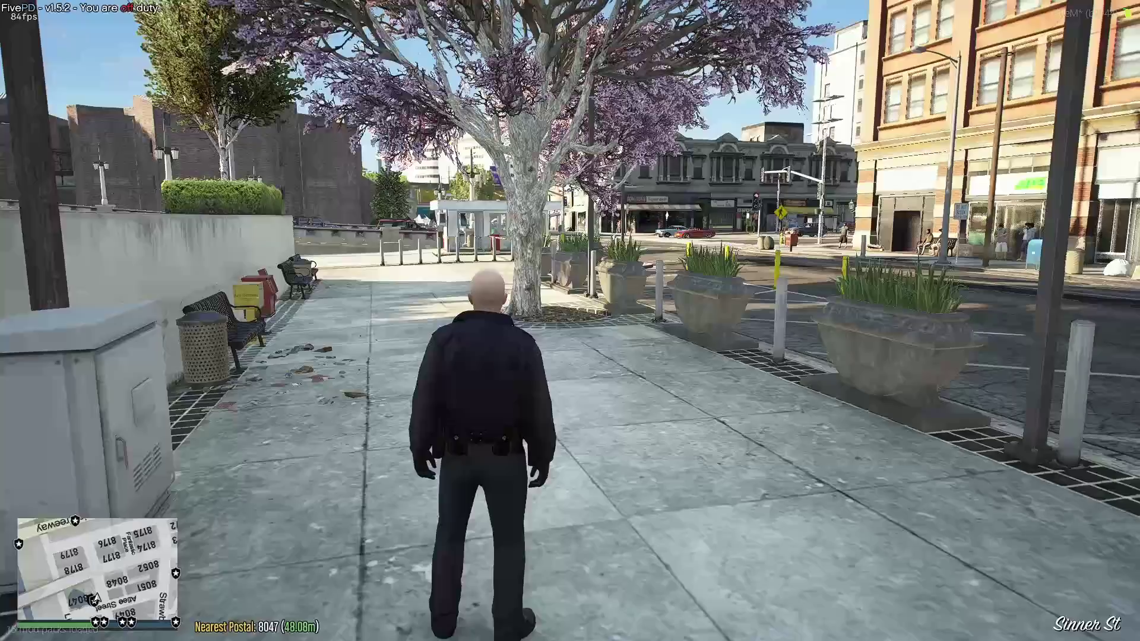
{"action": "key", "text": "m"}
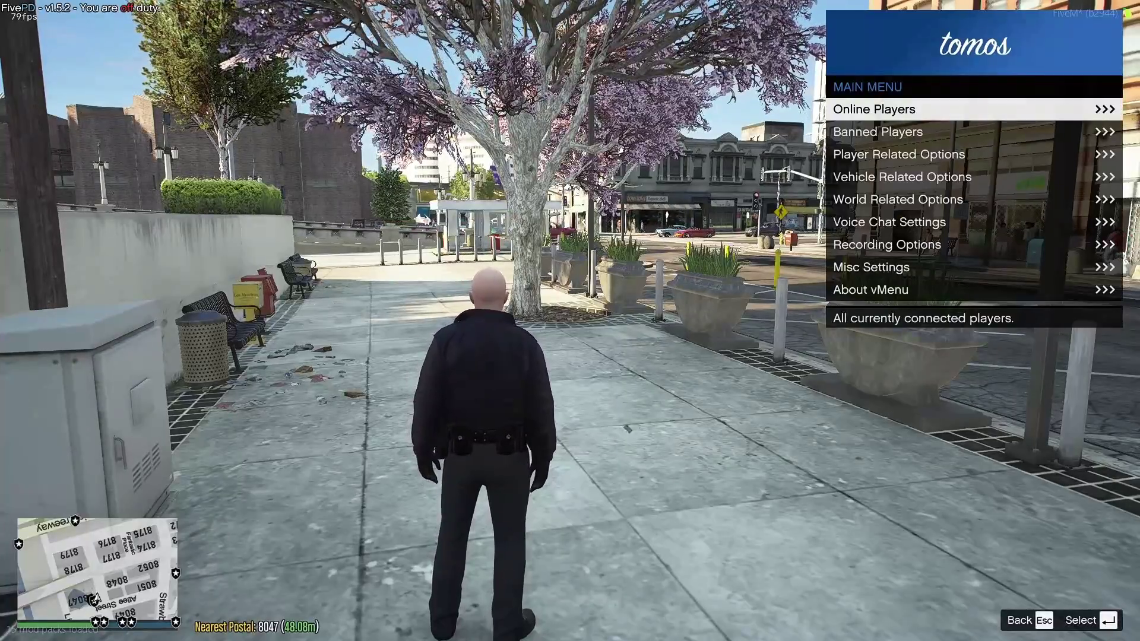
{"action": "key", "text": "Down"}
{"action": "key", "text": "Down"}
{"action": "key", "text": "Return"}
{"action": "key", "text": "Down"}
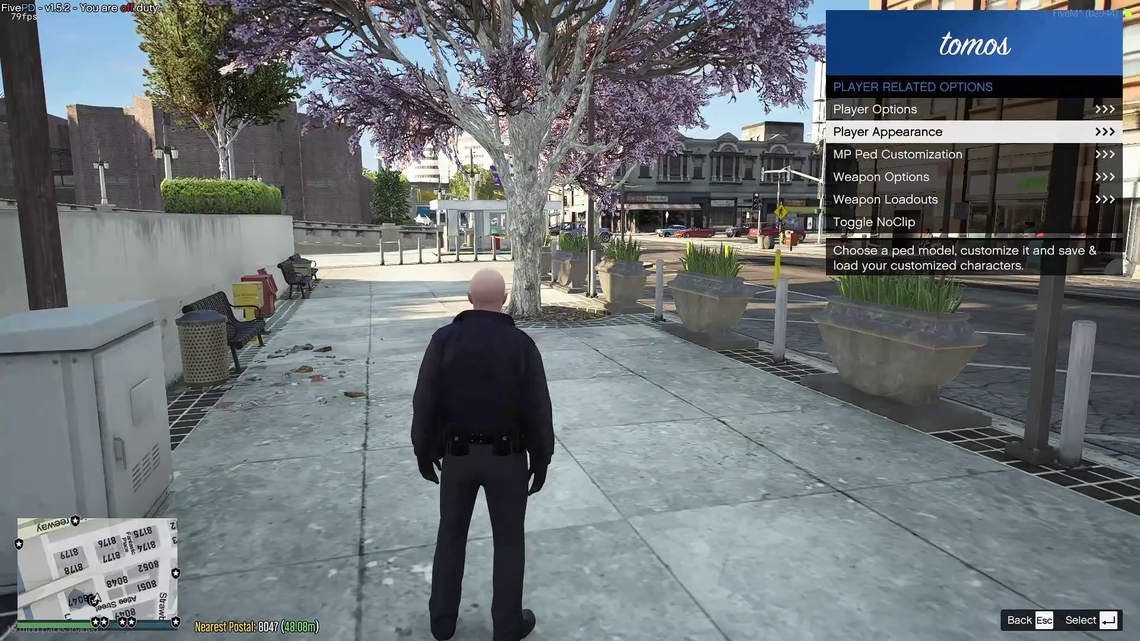
{"action": "key", "text": "Down"}
{"action": "key", "text": "Return"}
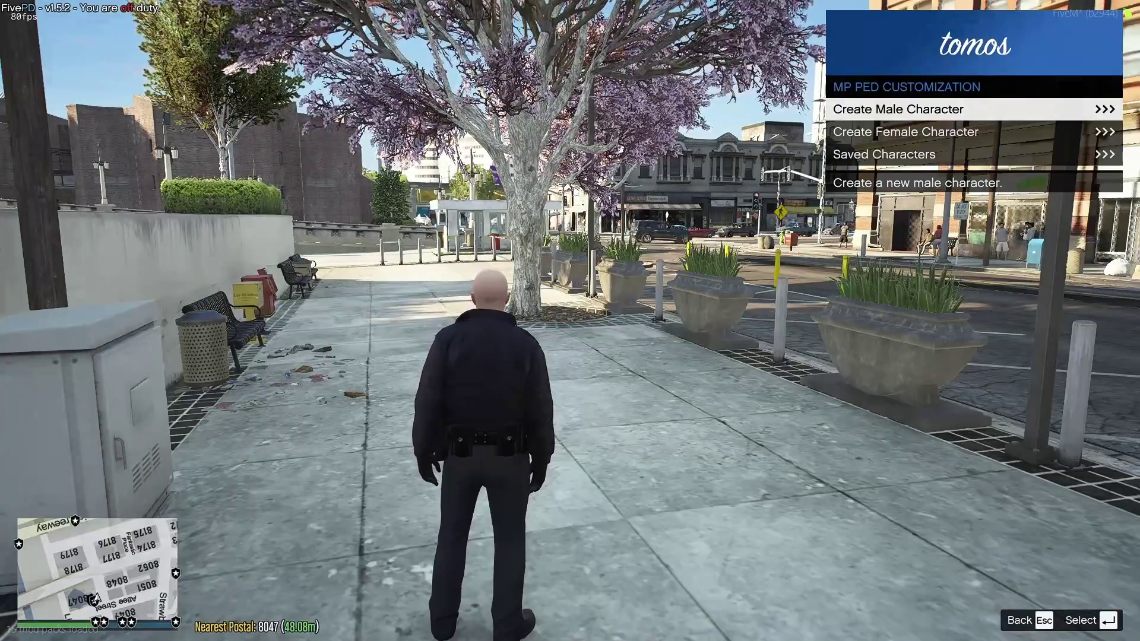
- Go back to Player Related Options and open Ped Customization under Player Appearance
{"action": "key", "text": "BackSpace"}
{"action": "key", "text": "Up"}
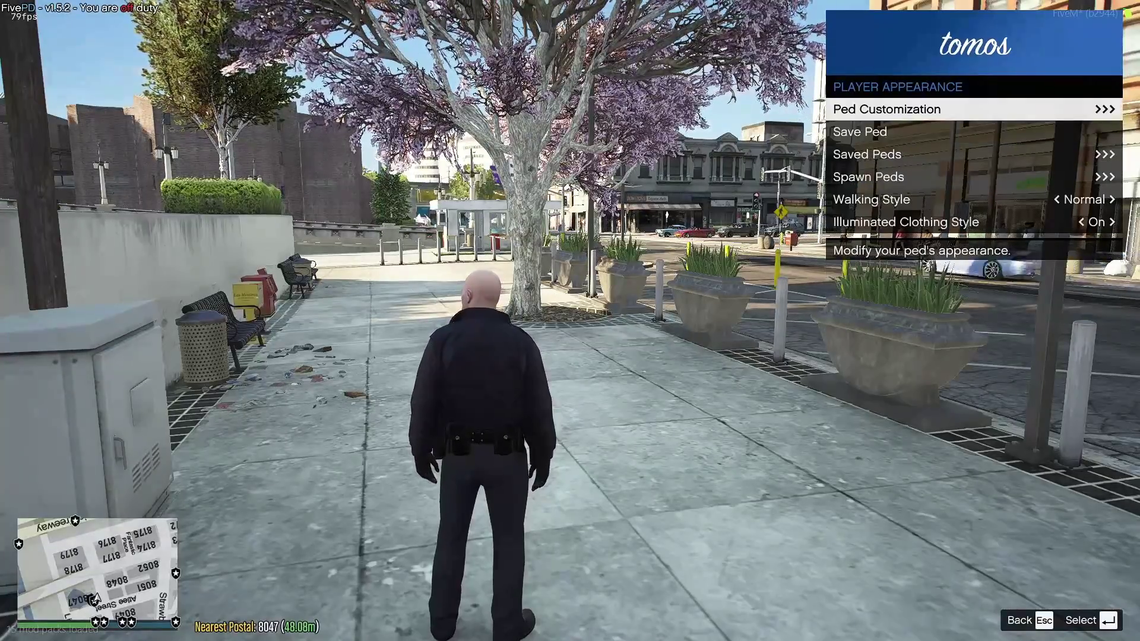
{"action": "key", "text": "Return"}
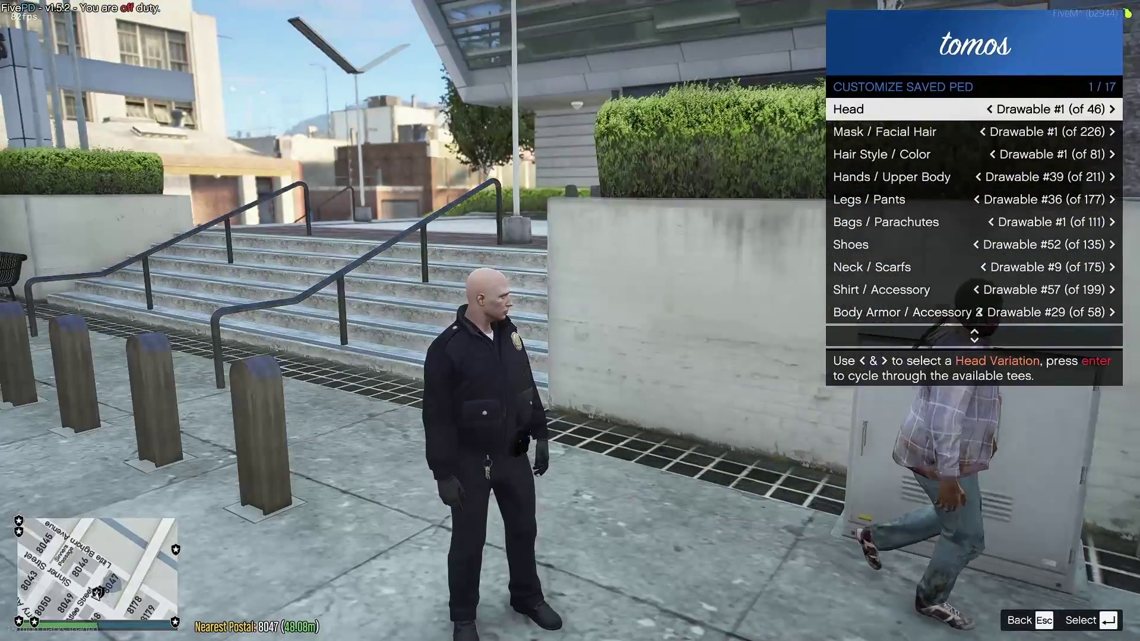
- Reopen Ped Customization from Player Appearance and set Legs / Pants to Drawable #37
{"action": "key", "text": "Escape"}
{"action": "key", "text": "Escape"}
{"action": "key", "text": "Escape"}
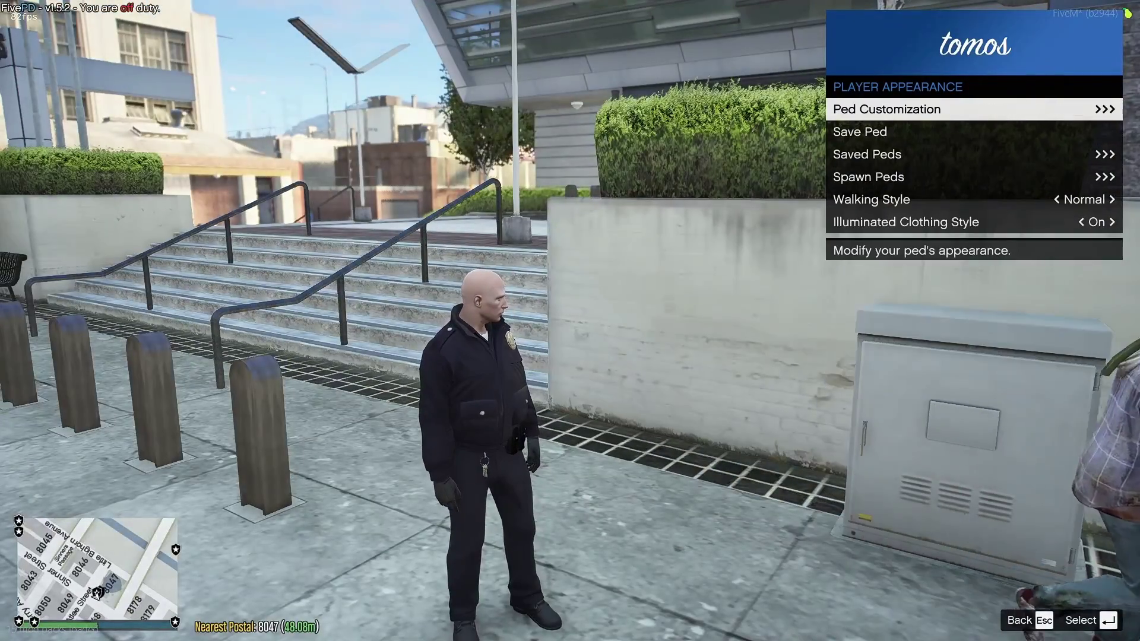
{"action": "key", "text": "Return"}
{"action": "key", "text": "Return"}
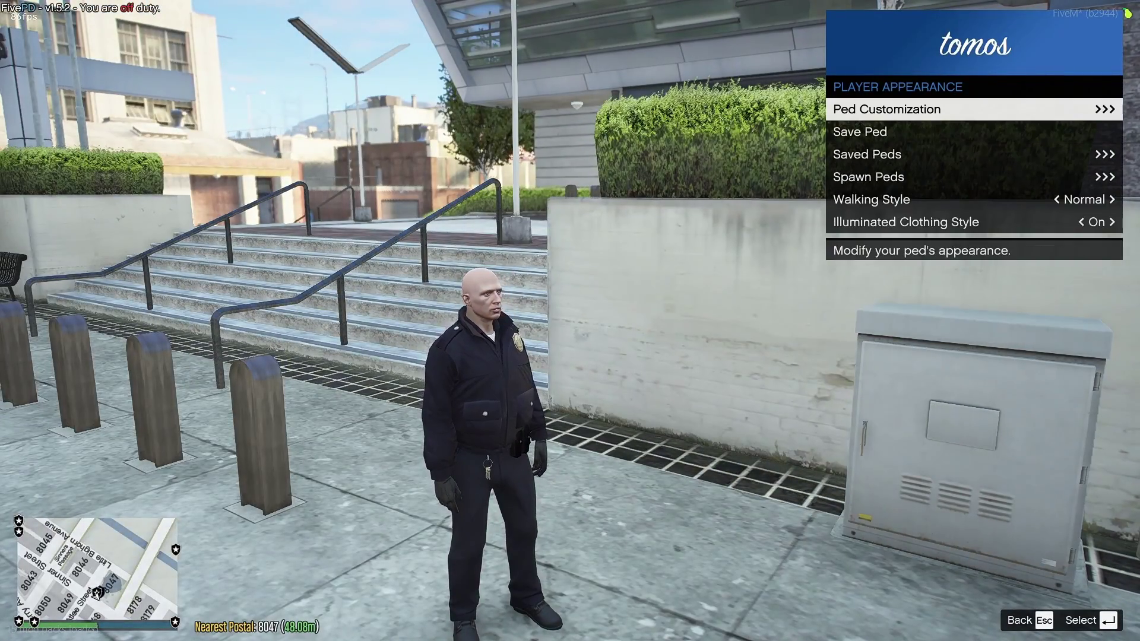
{"action": "key", "text": "Return"}
{"action": "key", "text": "Down"}
{"action": "key", "text": "Down"}
{"action": "key", "text": "Down"}
{"action": "key", "text": "Down"}
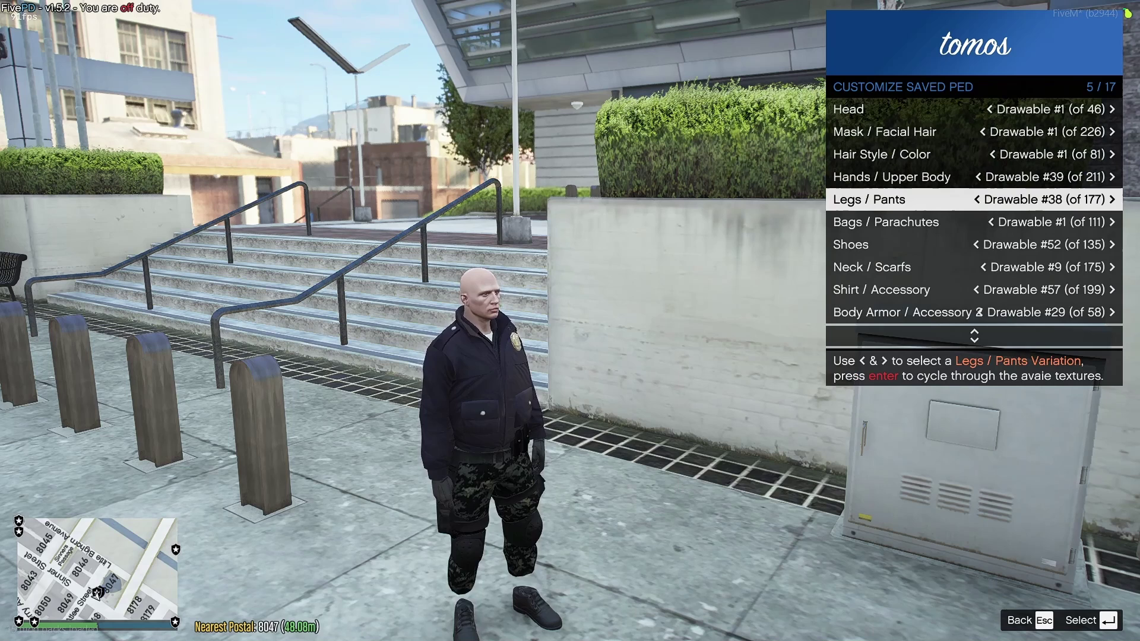
{"action": "key", "text": "Up"}
{"action": "key", "text": "Up"}
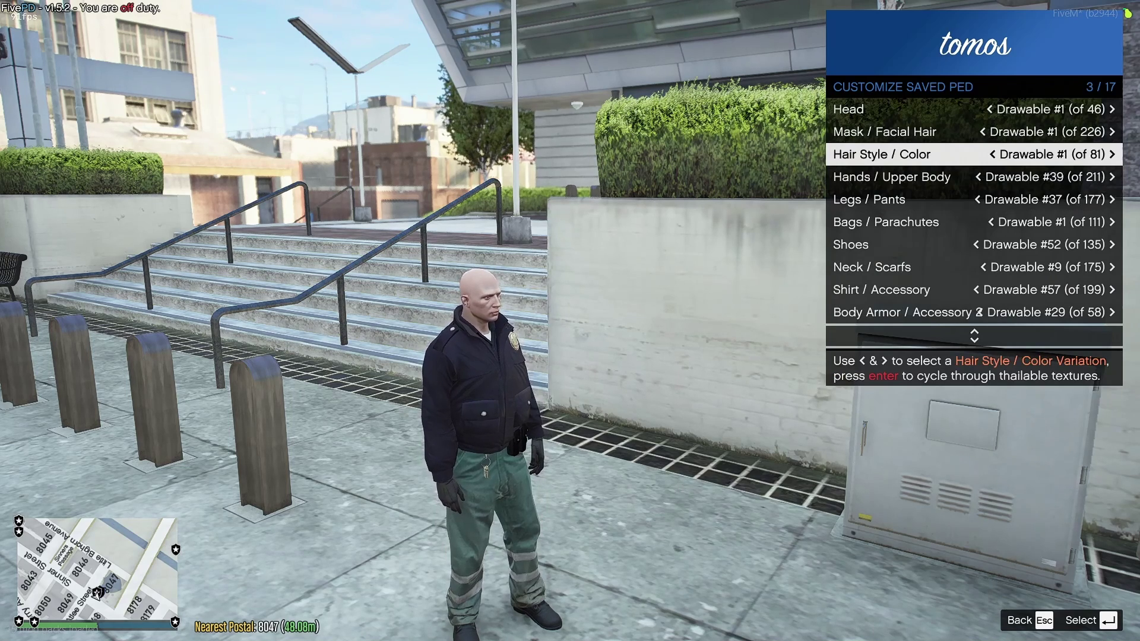
- Set Hands / Upper Body to Drawable #41 and go down to the Badges / Logos entry
{"action": "key", "text": "Down"}
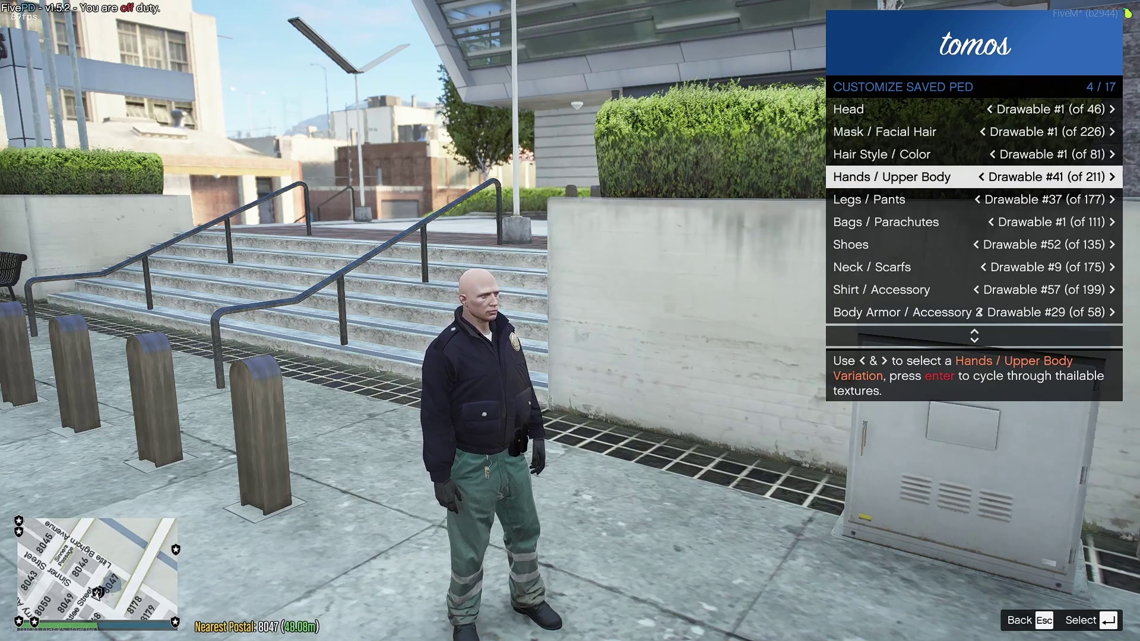
{"action": "key", "text": "Down"}
{"action": "key", "text": "Down"}
{"action": "key", "text": "Down"}
{"action": "key", "text": "Down"}
{"action": "key", "text": "Down"}
{"action": "key", "text": "Down"}
{"action": "key", "text": "Down"}
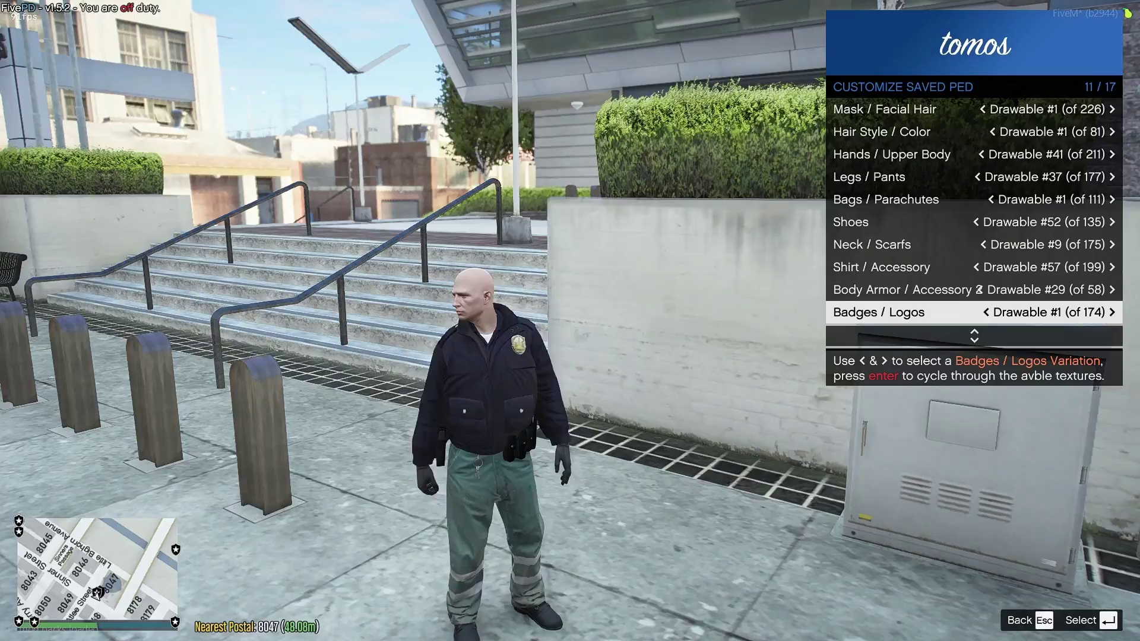
- Walk the character around the sidewalk to inspect the outfit from the back and front, and close vMenu
{"action": "key", "text": "w"}
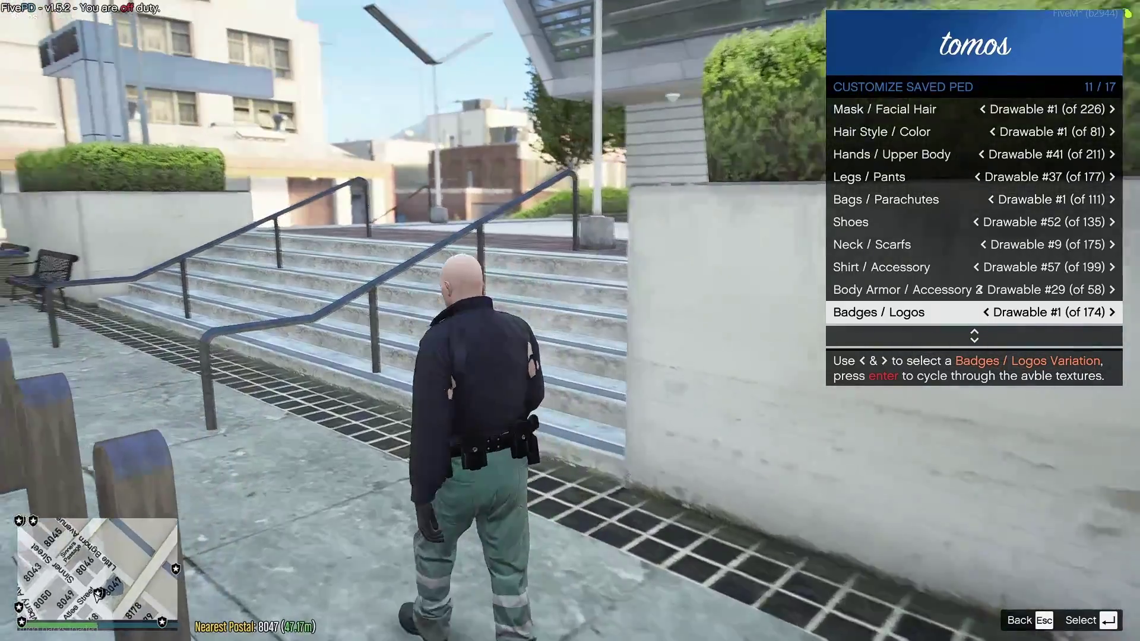
{"action": "key", "text": "w"}
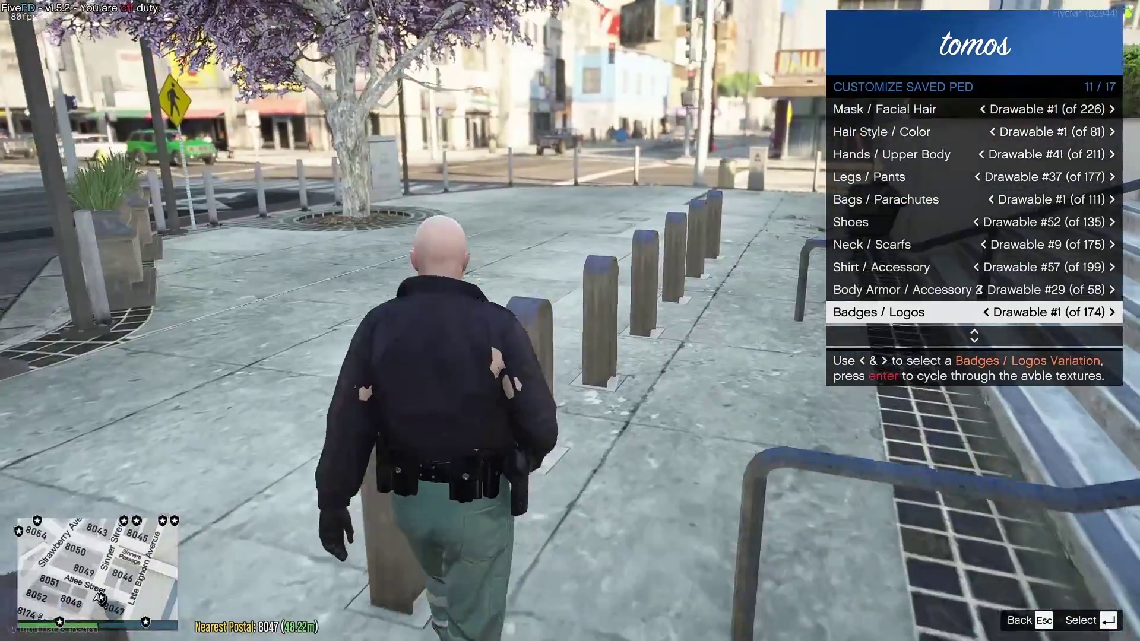
{"action": "key", "text": "a"}
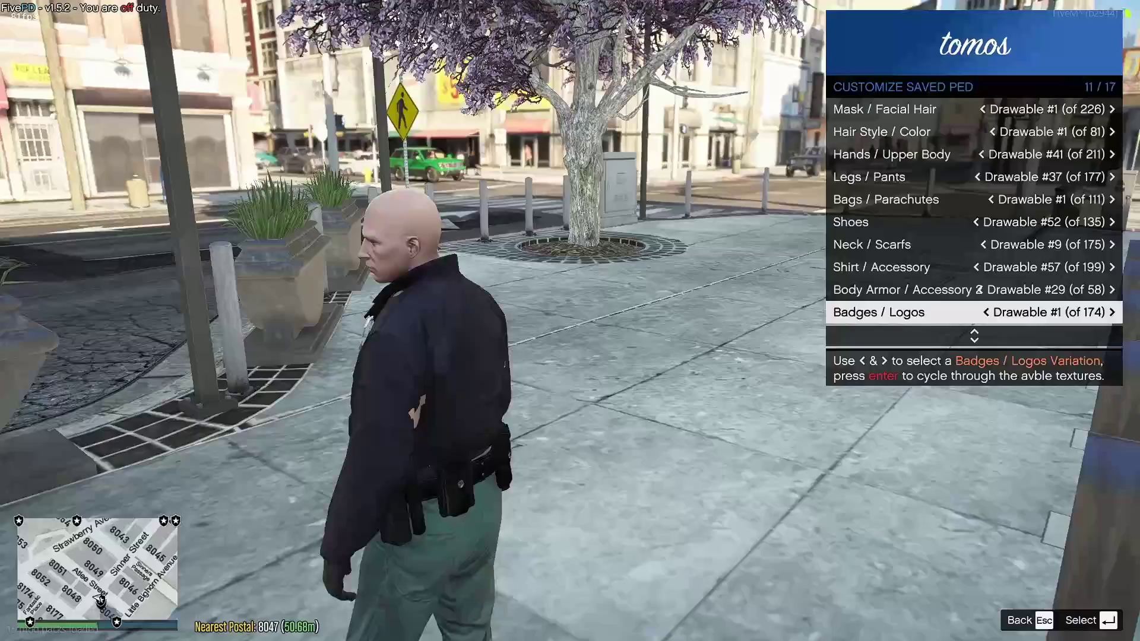
{"action": "key", "text": "Escape"}
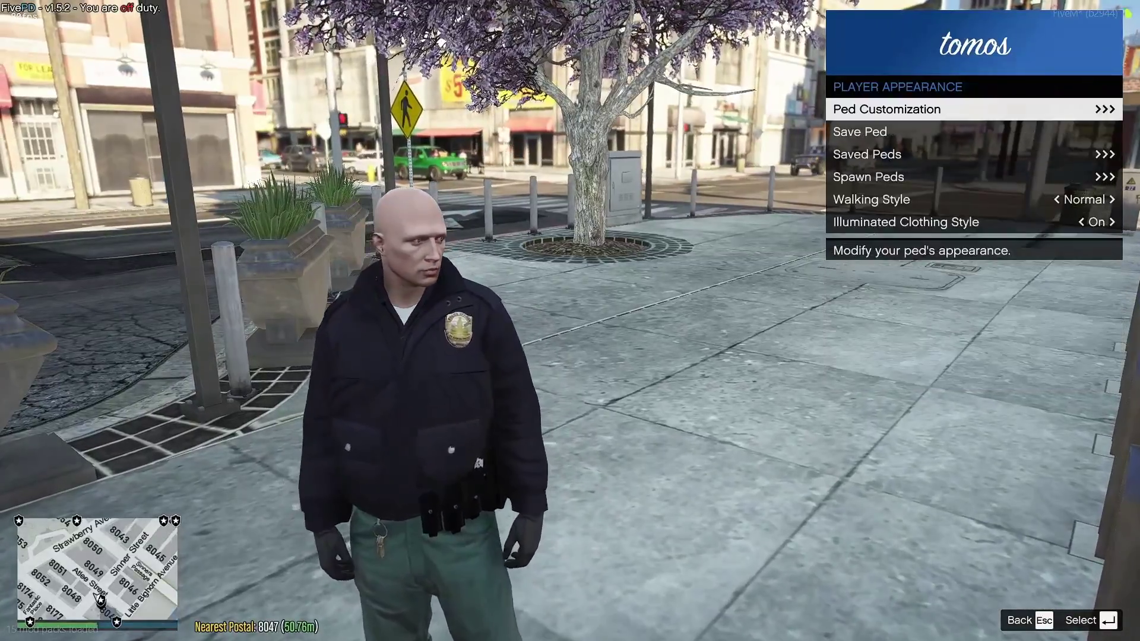
{"action": "key", "text": "w"}
{"action": "key", "text": "Escape"}
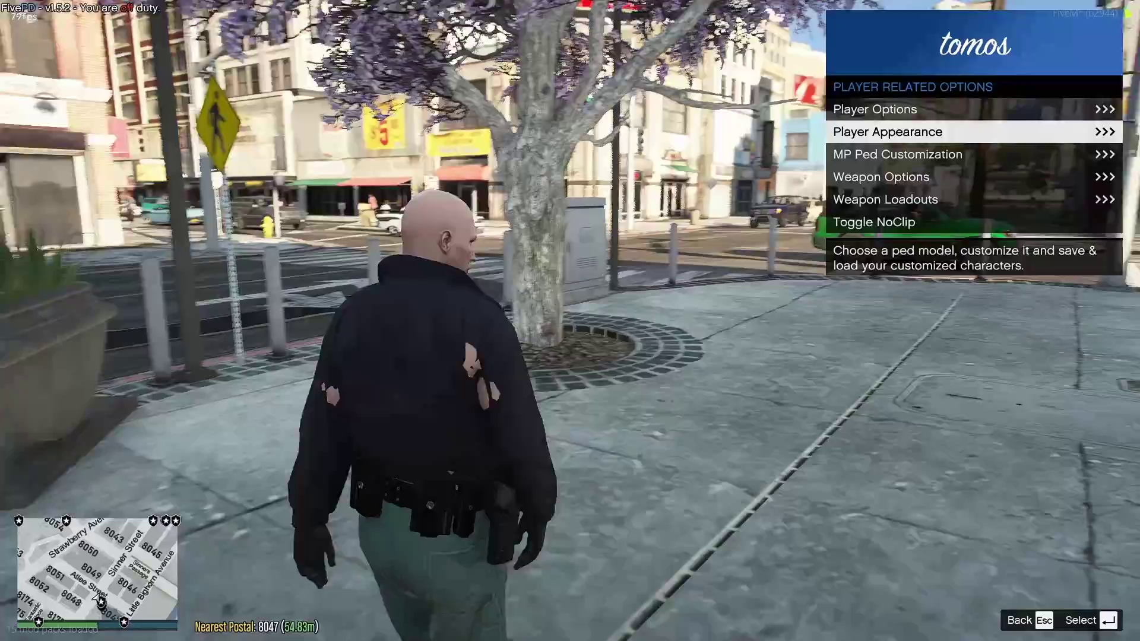
{"action": "key", "text": "s"}
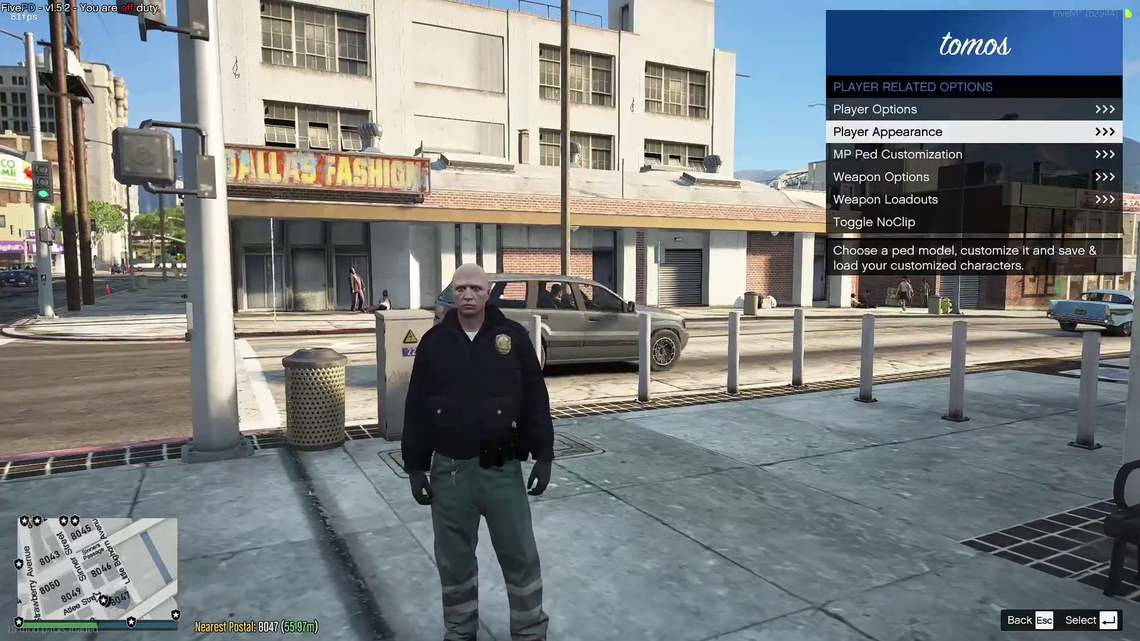
{"action": "key", "text": "Escape"}
- Run the character along the sidewalk beside the station to the lot with the parked police cars
{"action": "key", "text": "w"}
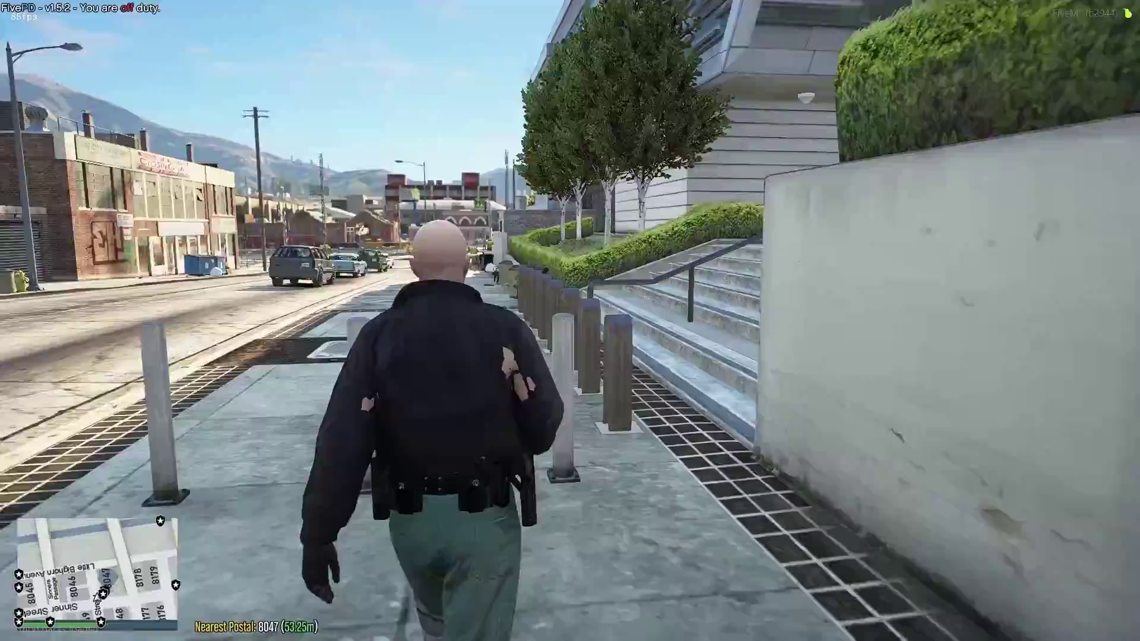
{"action": "key", "text": "a"}
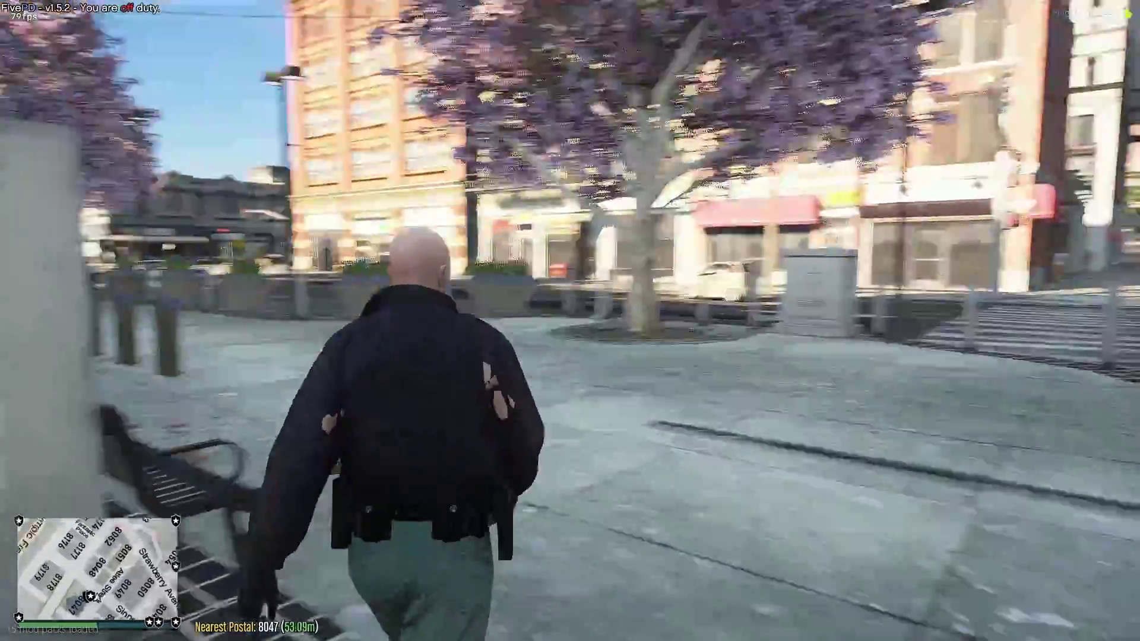
{"action": "key", "text": "shift+w"}
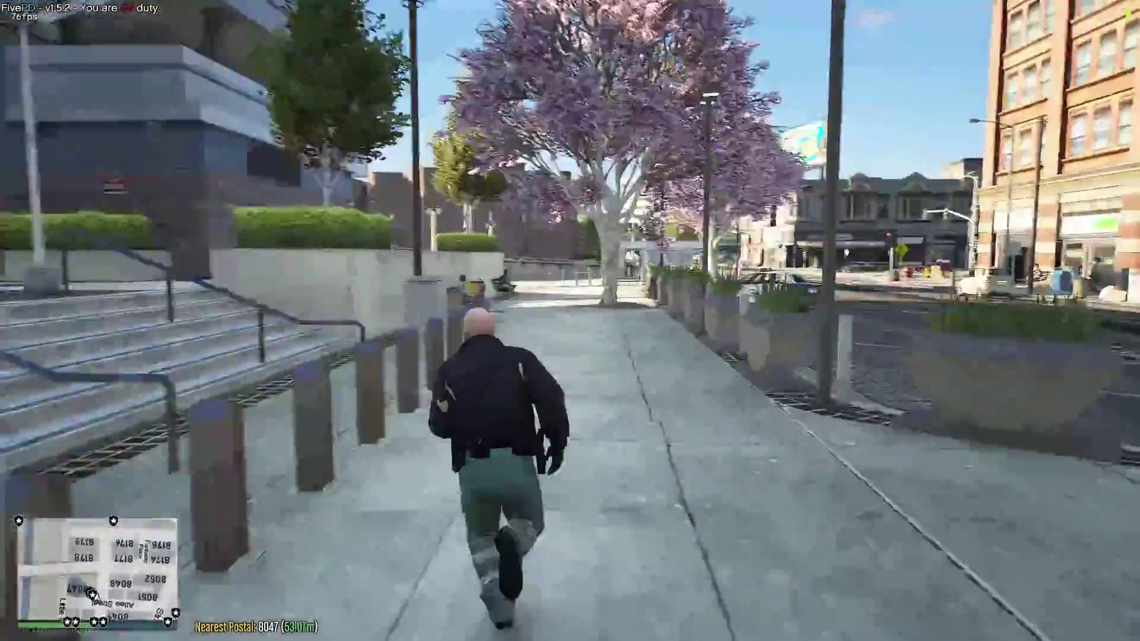
{"action": "key", "text": "w"}
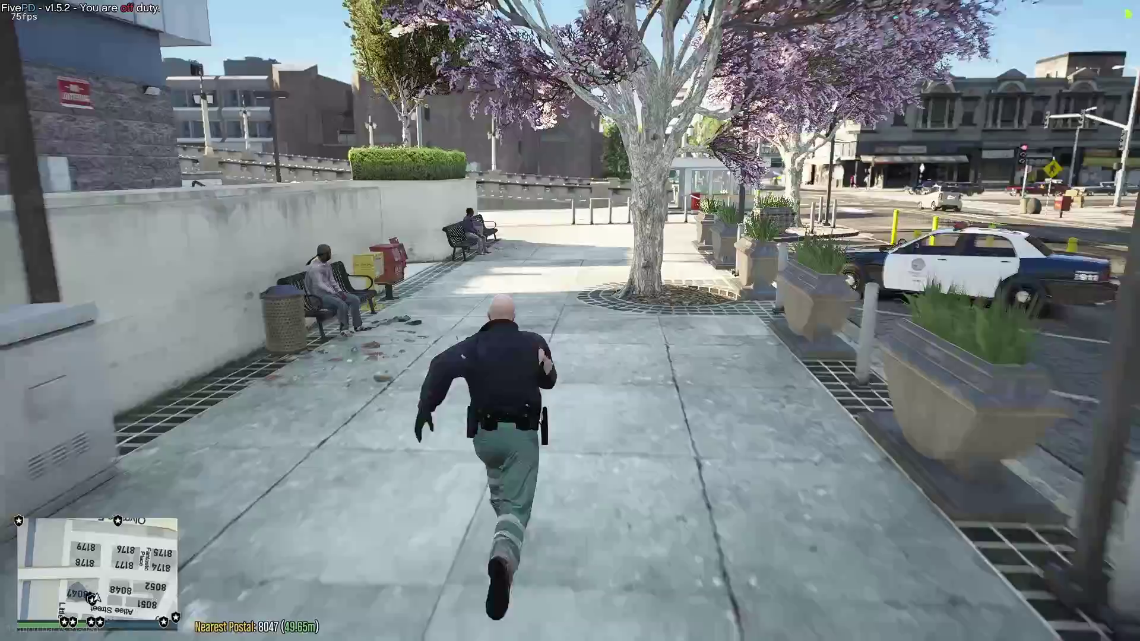
{"action": "key", "text": "w"}
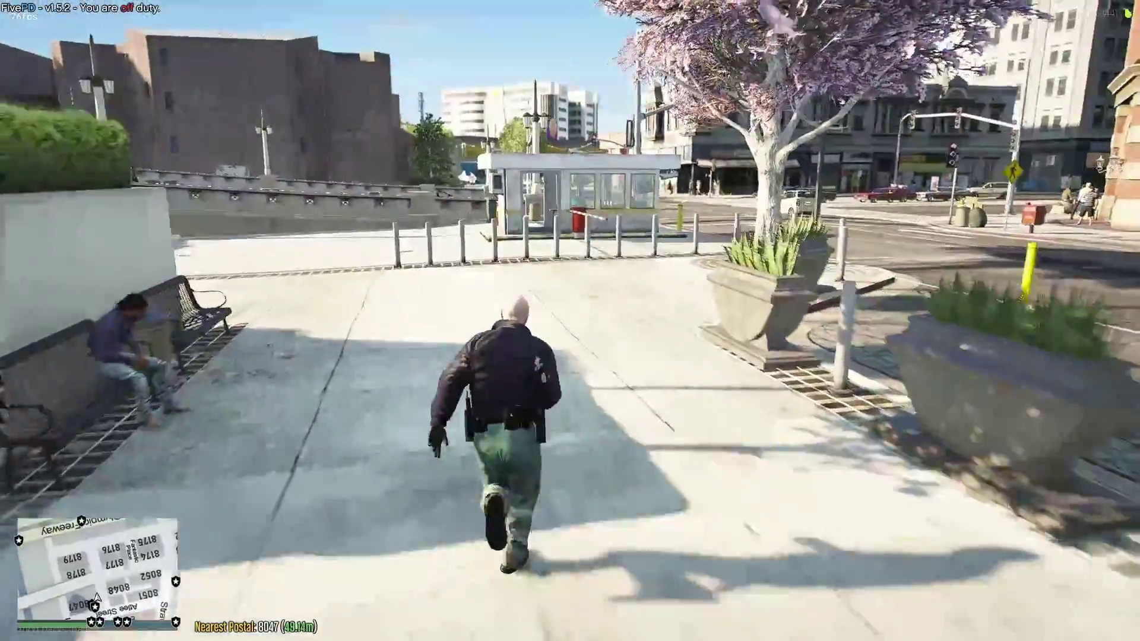
{"action": "key", "text": "w"}
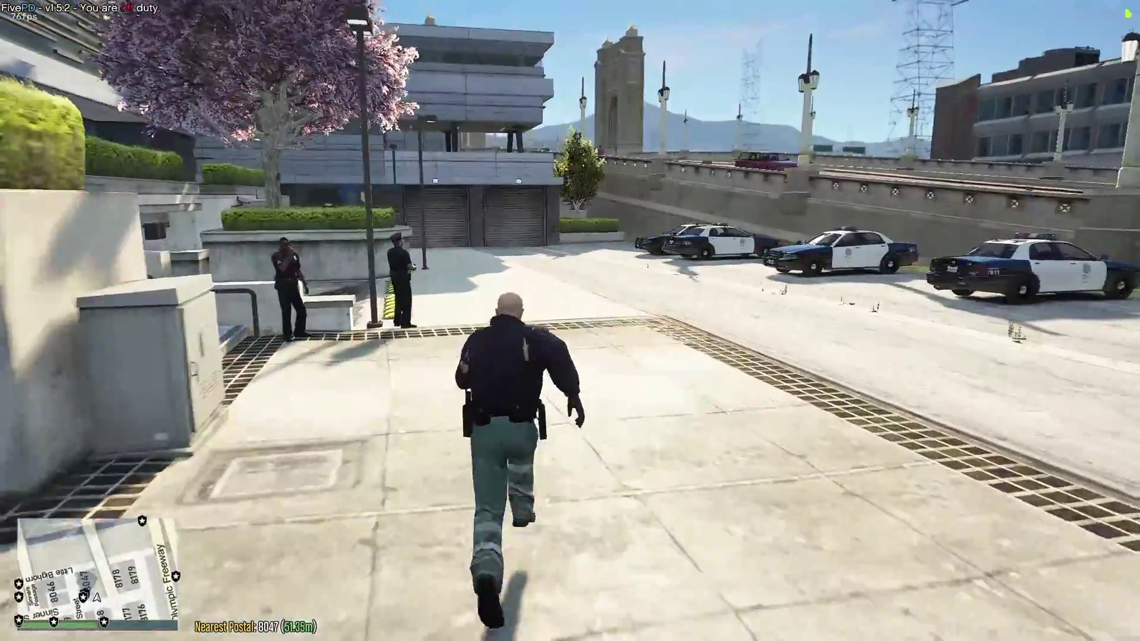
{"action": "key", "text": "w"}
{"action": "key", "text": "Escape"}
{"action": "key", "text": "Escape"}
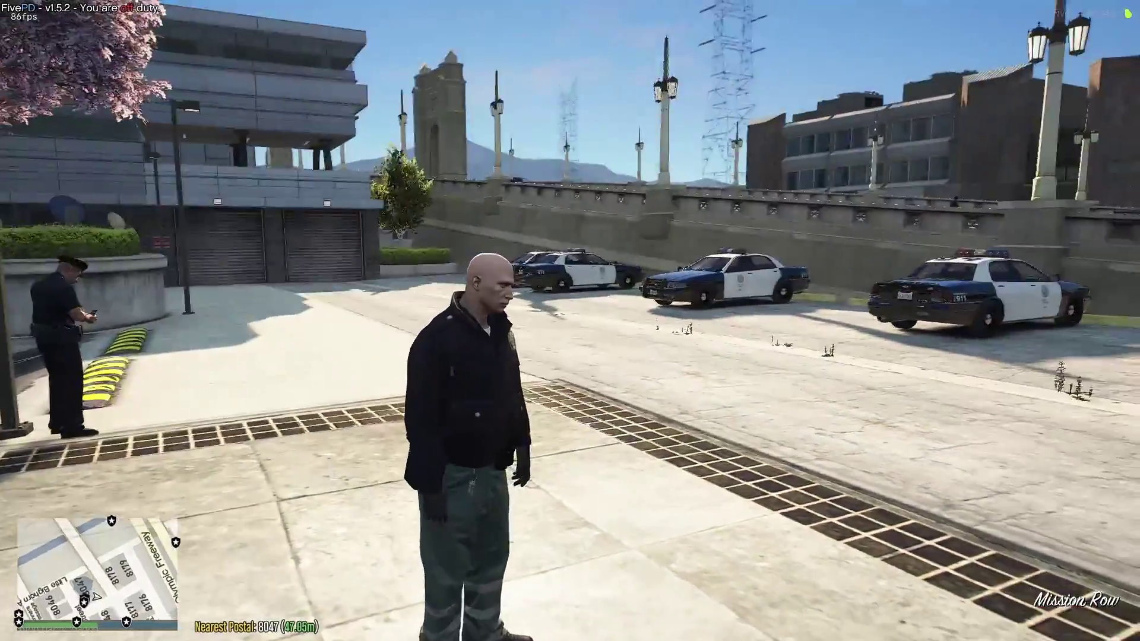
- Run the character back up the ramp to the police station's front entrance
{"action": "key", "text": "c"}
{"action": "key", "text": "w"}
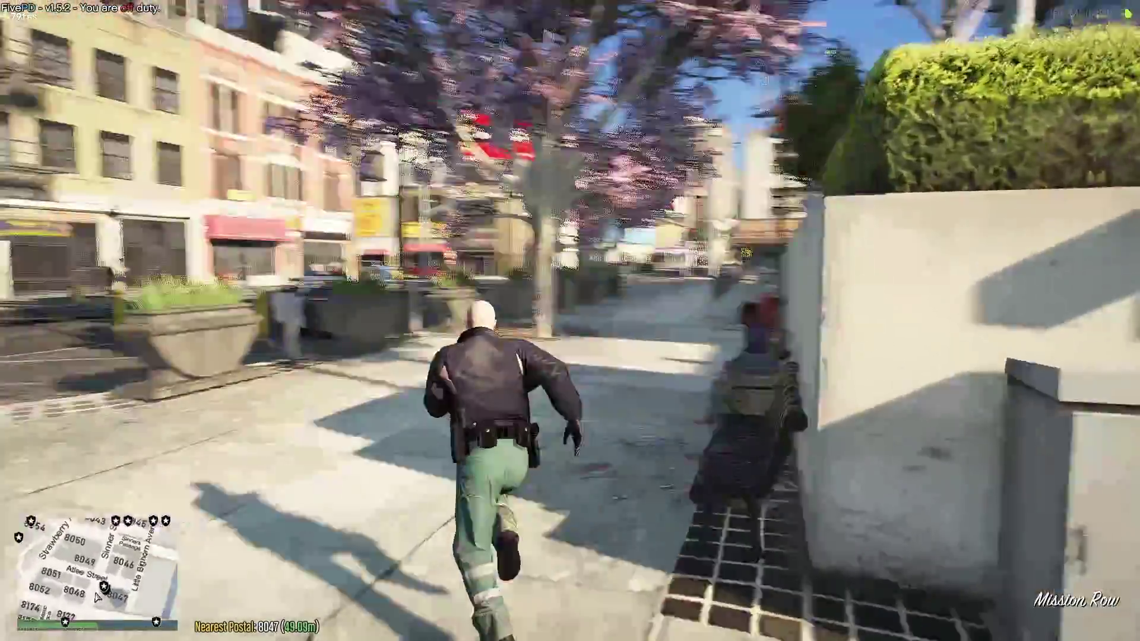
{"action": "key", "text": "w"}
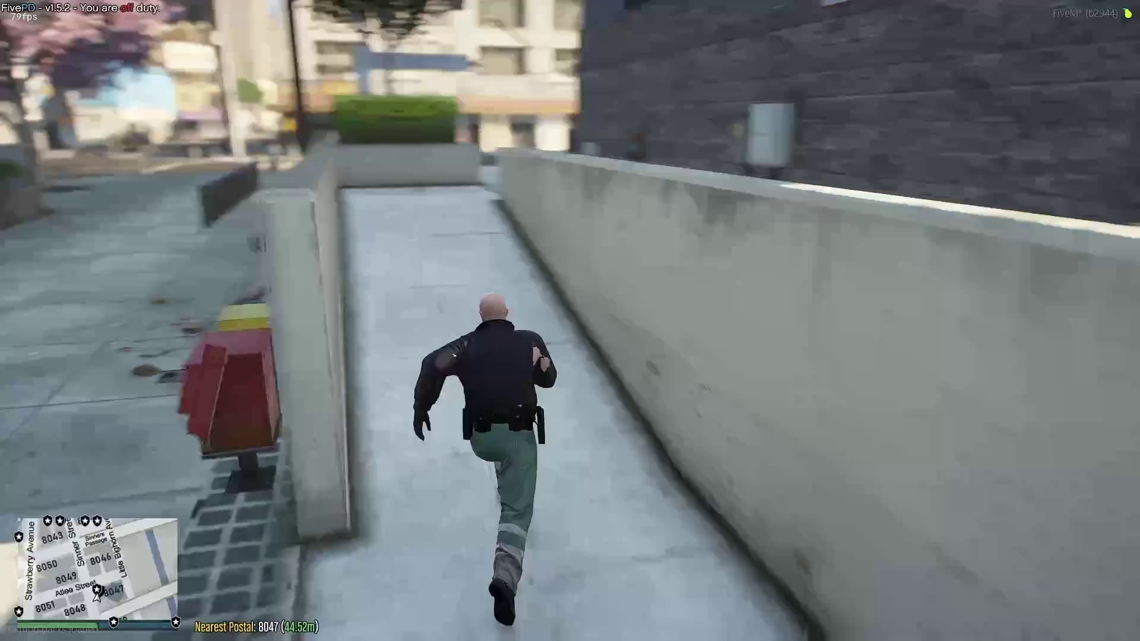
{"action": "key", "text": "w"}
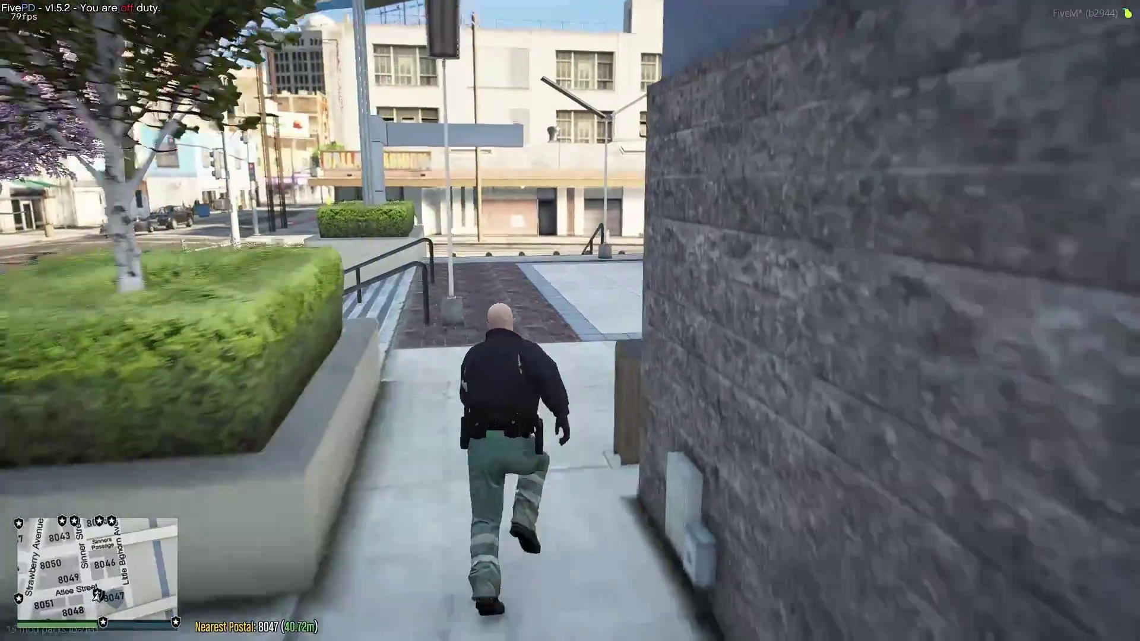
{"action": "key", "text": "w"}
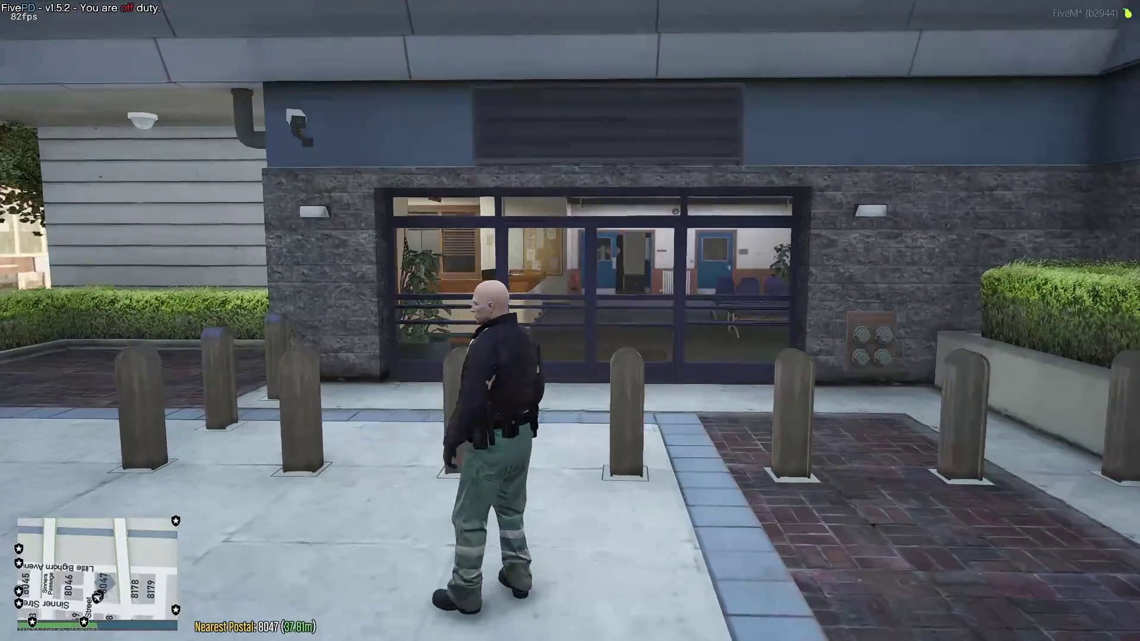